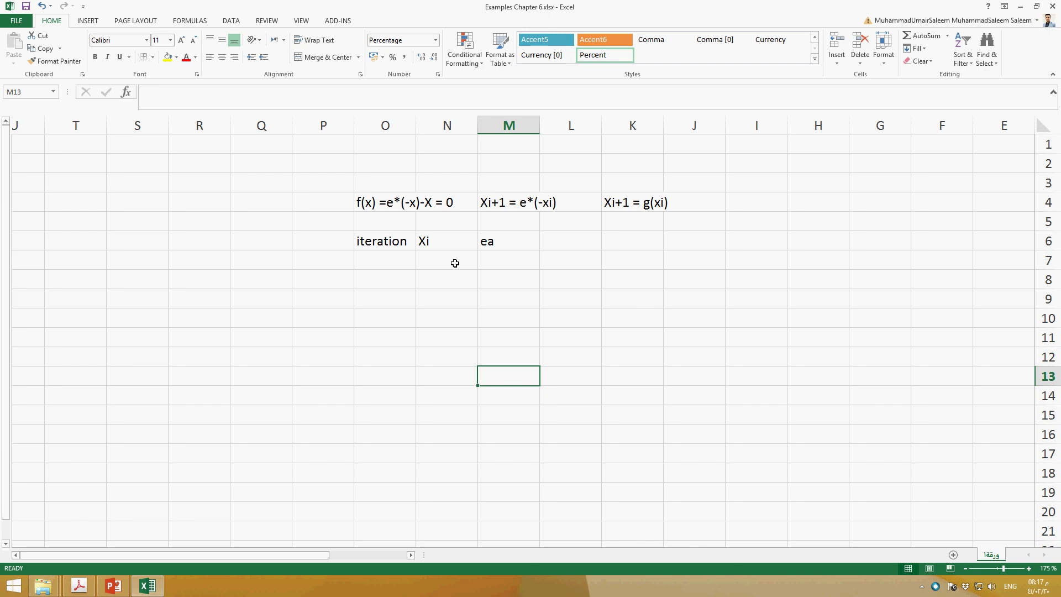
- Enter 0 as the first iteration number in O7 and 0 as the initial Xi guess in N7
left_click(390, 264)
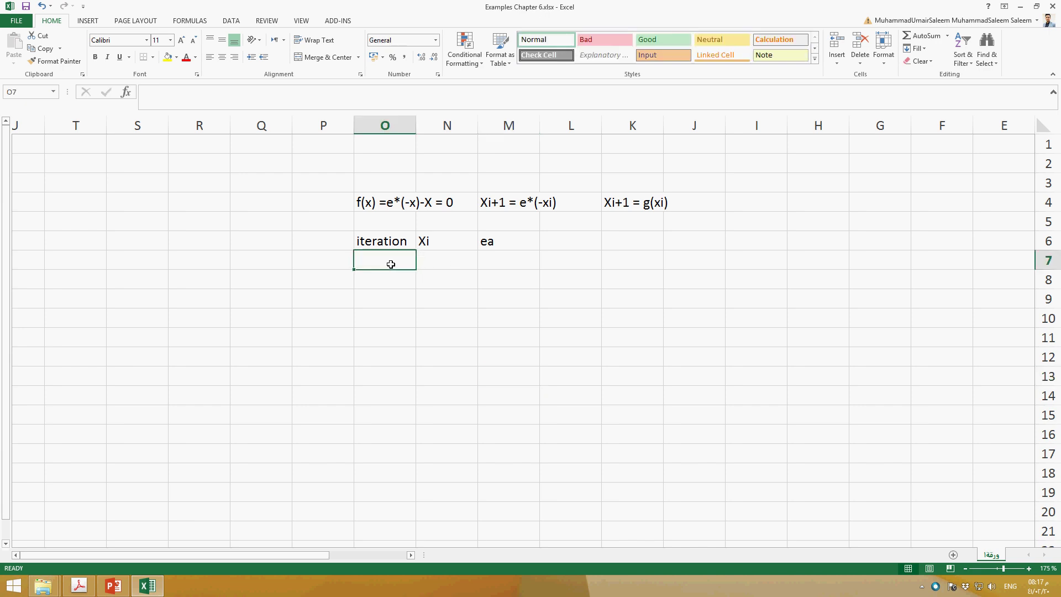
type("0")
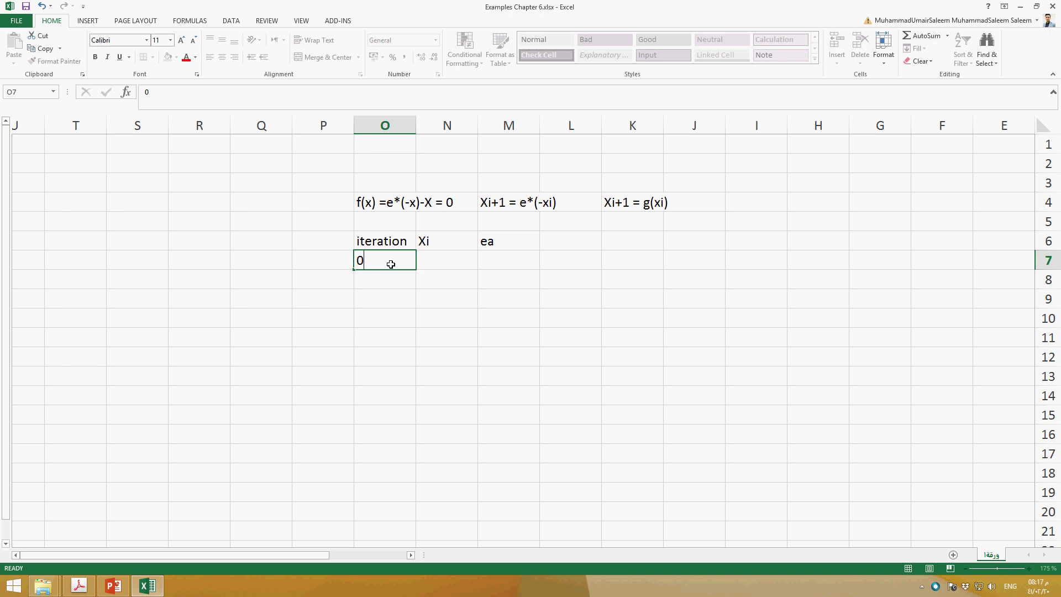
key("Tab")
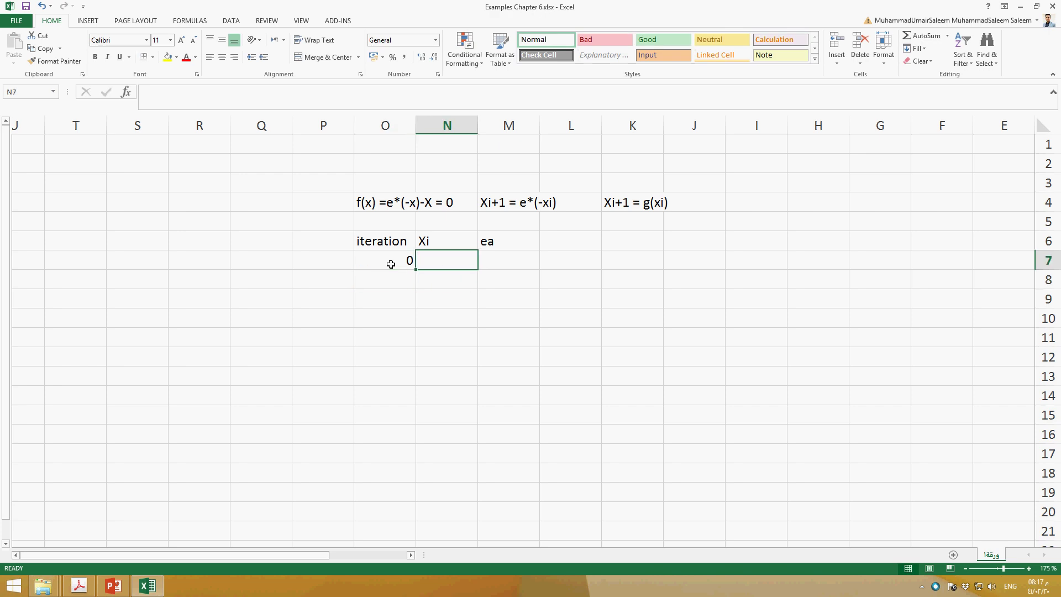
type("0")
key("Tab")
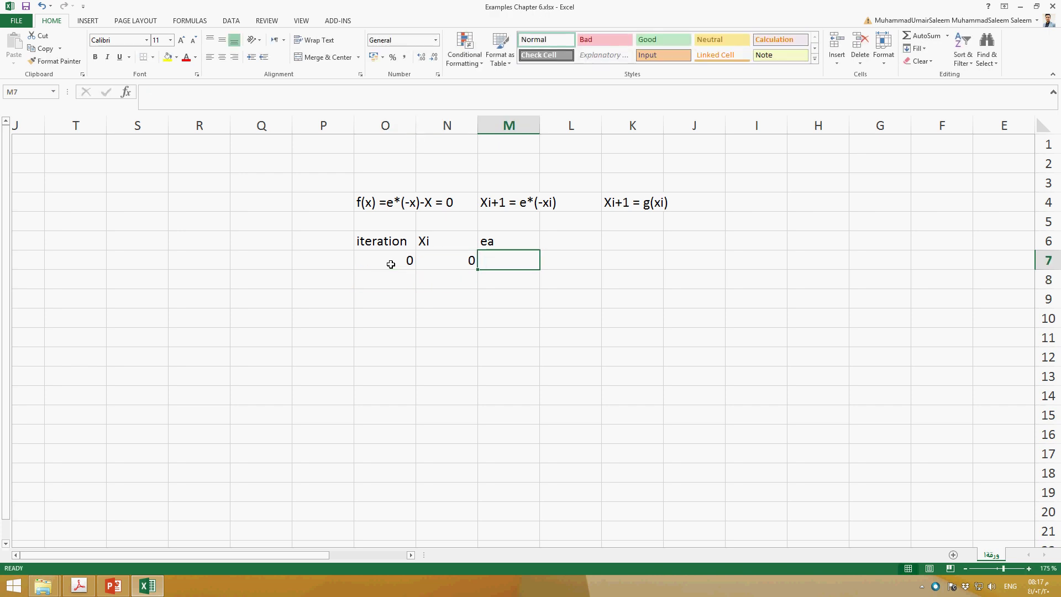
- Add the column heading "et" in L6, beside the ea heading
key("Right")
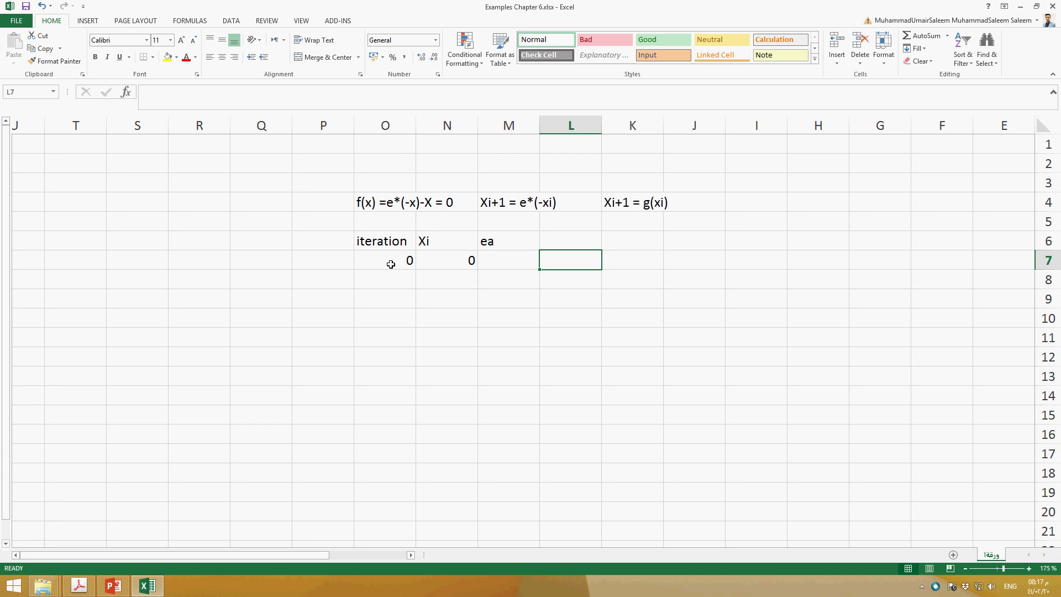
type("e")
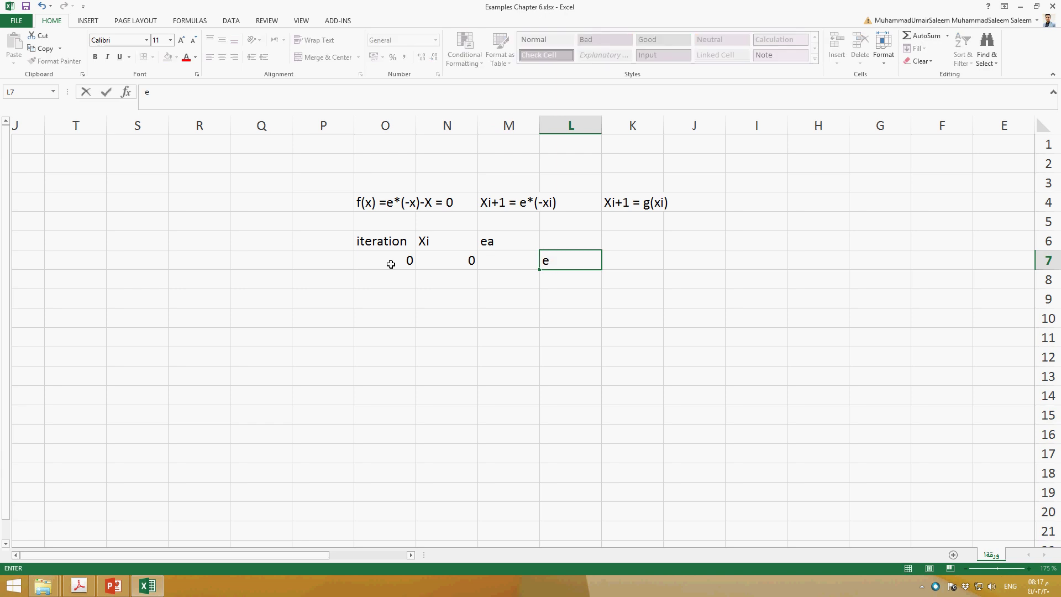
key("Escape")
key("Up")
type("et")
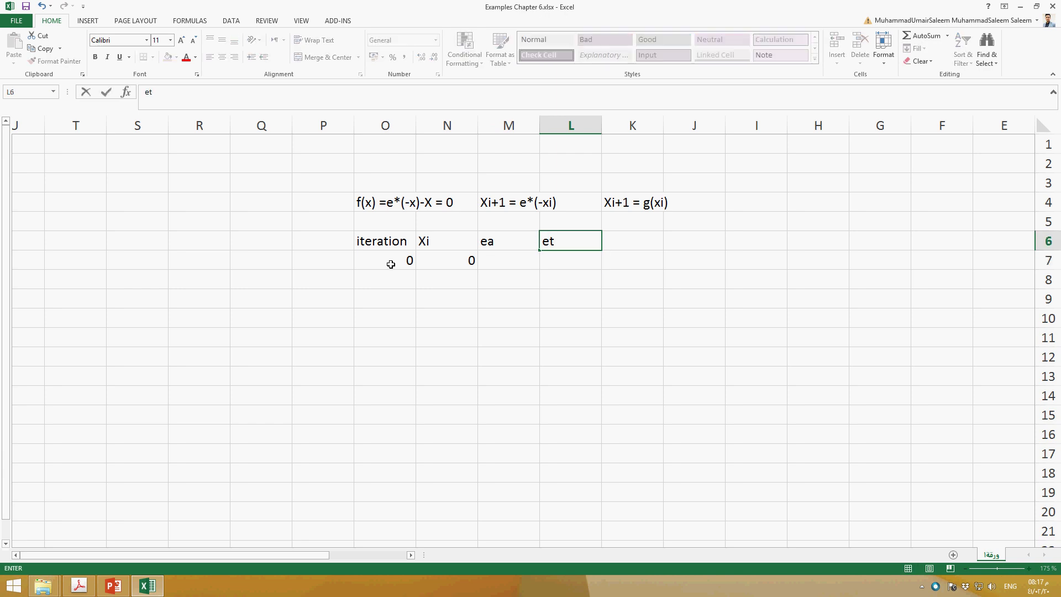
key("Return")
- Enter the formula =O7+1 in O8 to number the next iteration
key("Down")
key("Left")
key("Left")
key("Left")
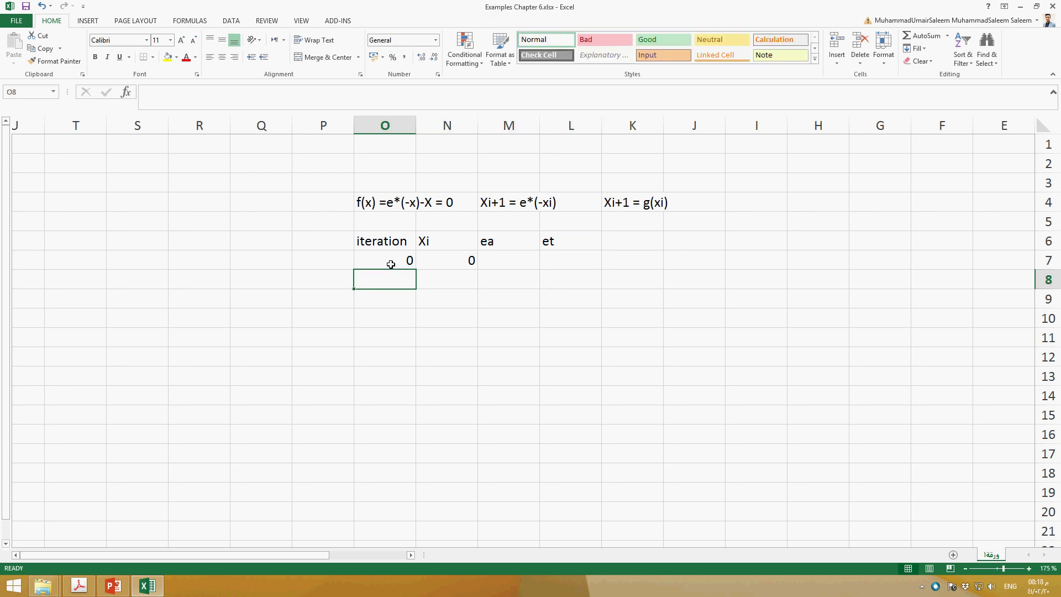
type("=")
left_click(391, 264)
type("+1")
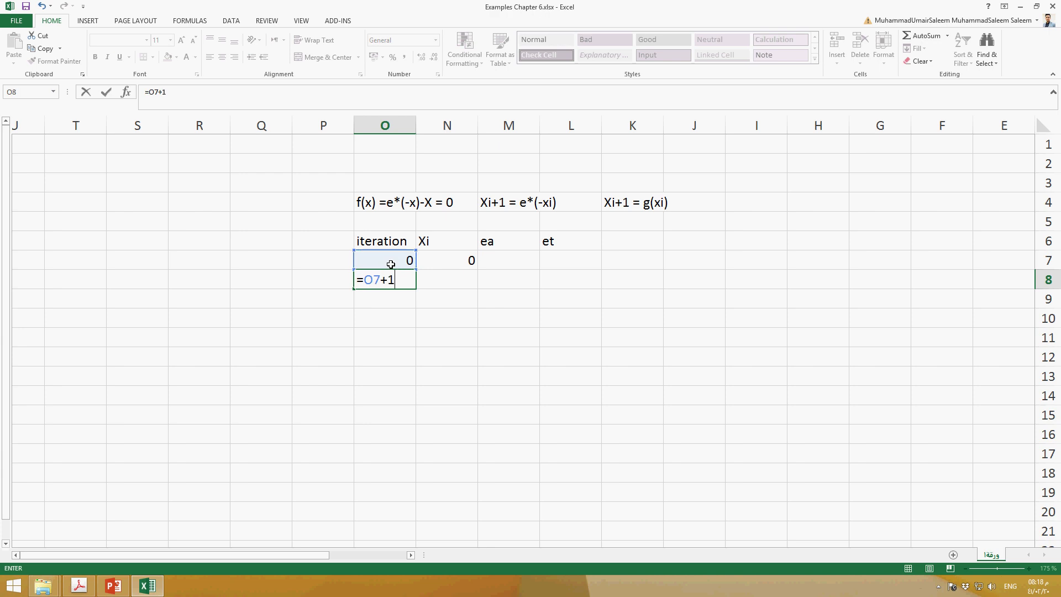
key("Return")
- Compute the next Xi in N8 with the formula =2.718^(-N7)
key("Up")
key("Right")
type("=")
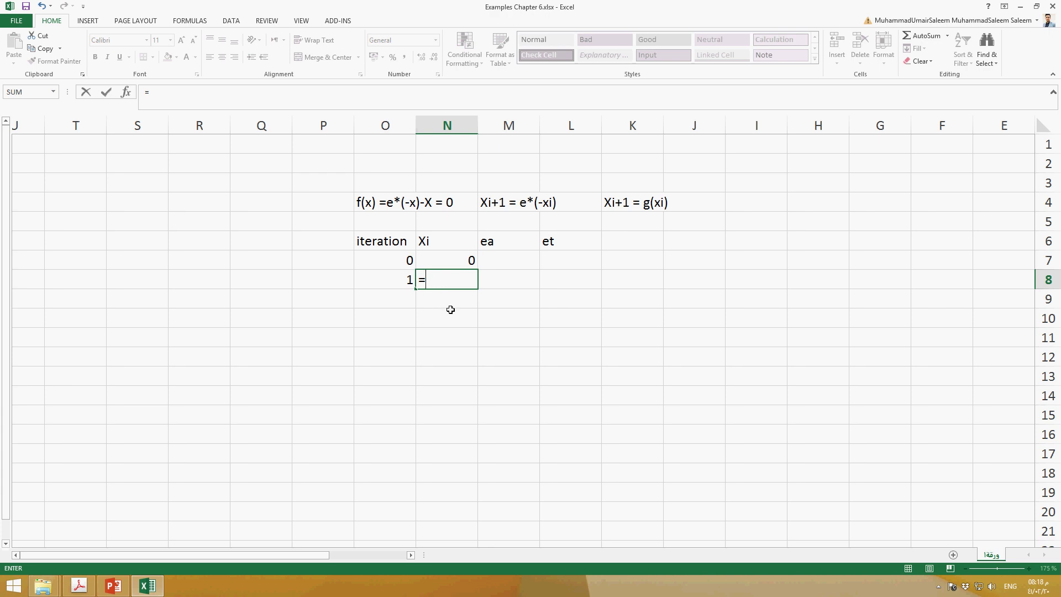
type("2.718^(-")
left_click(454, 264)
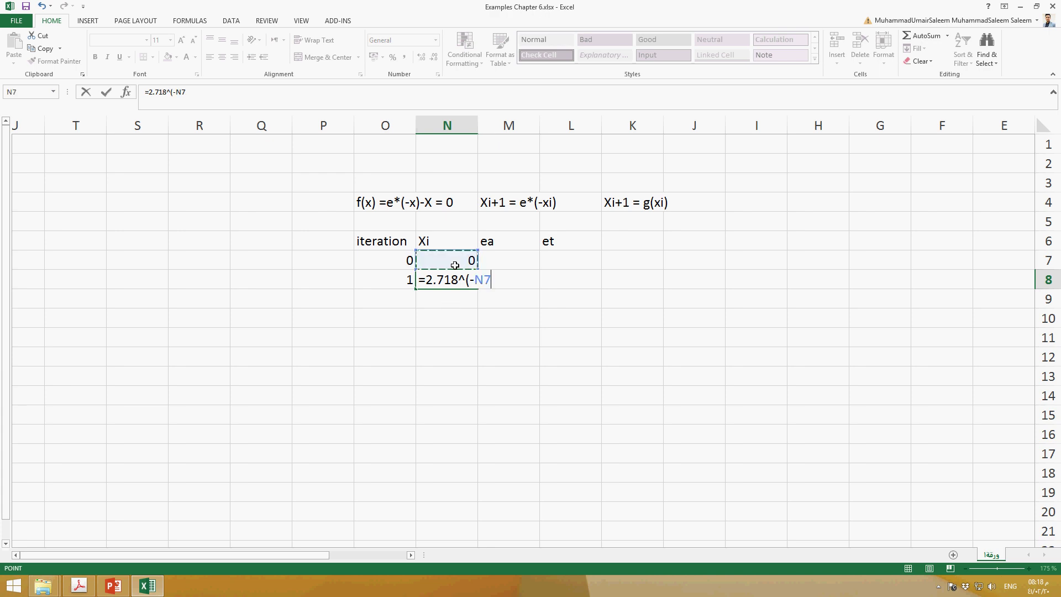
type(")")
key("Return")
key("Up")
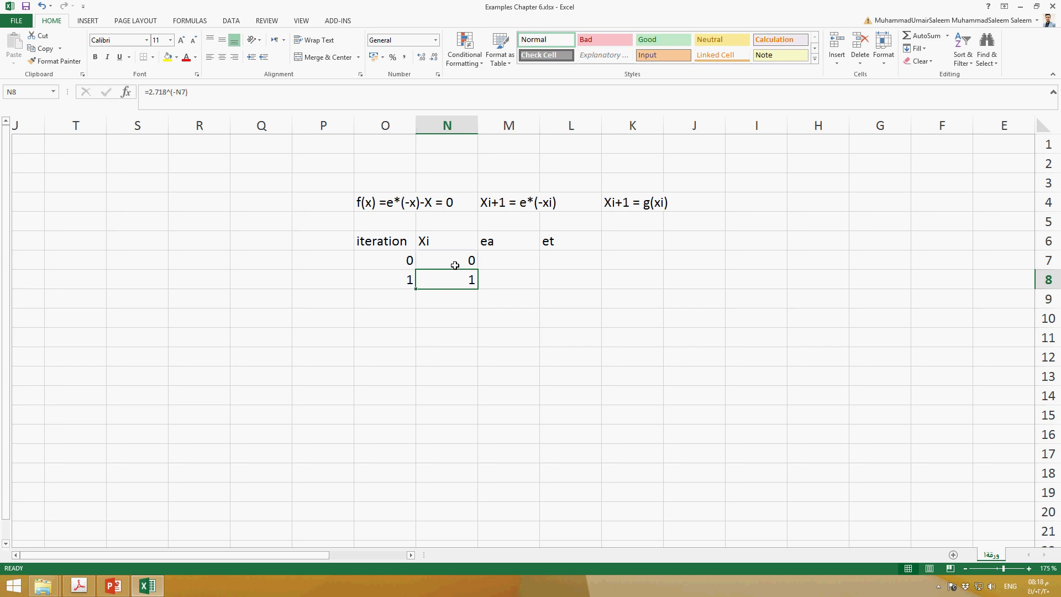
- Calculate the approximate error in M8 with the formula =ABS(N8-N7)/N8*100
key("Left")
key("Right")
key("Right")
type("=")
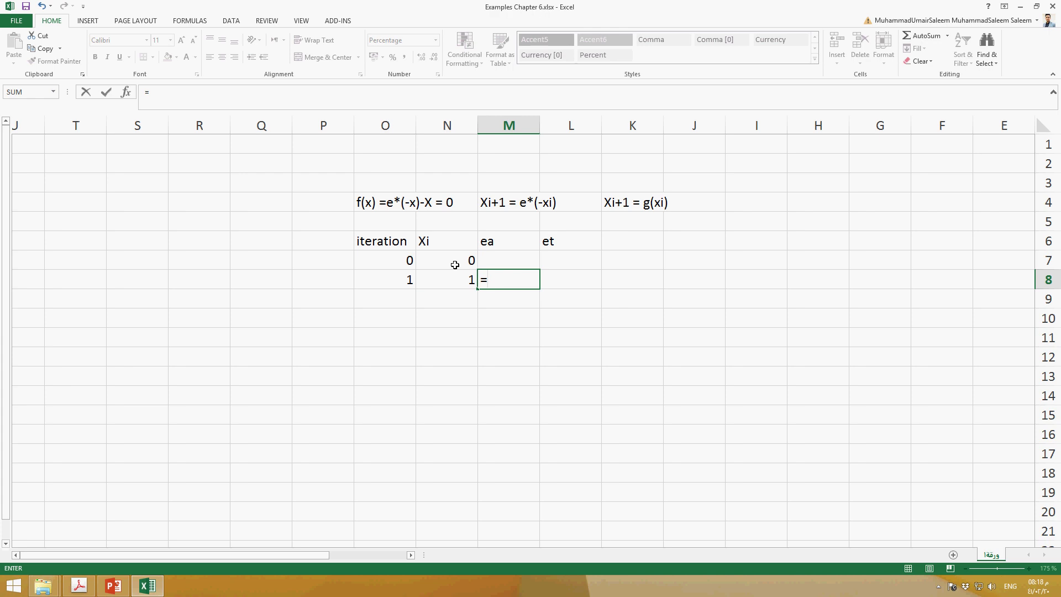
type("A")
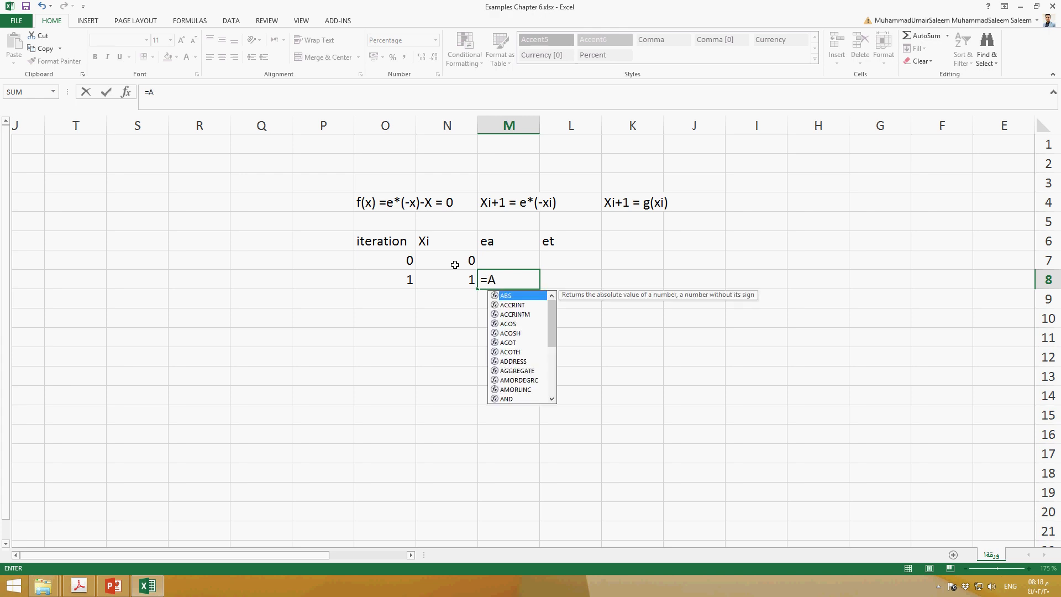
type("BS(")
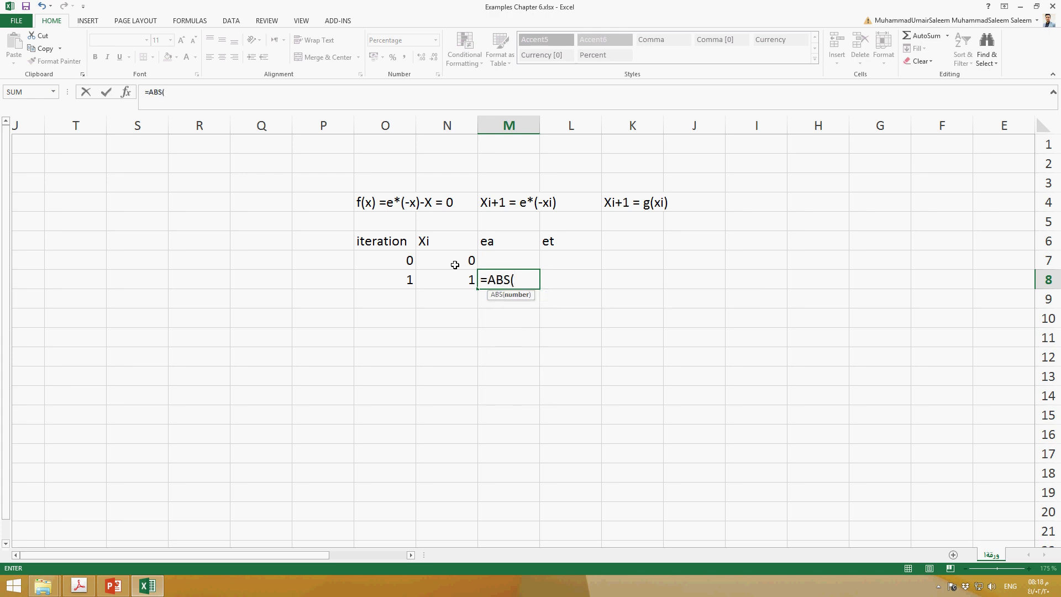
left_click(455, 283)
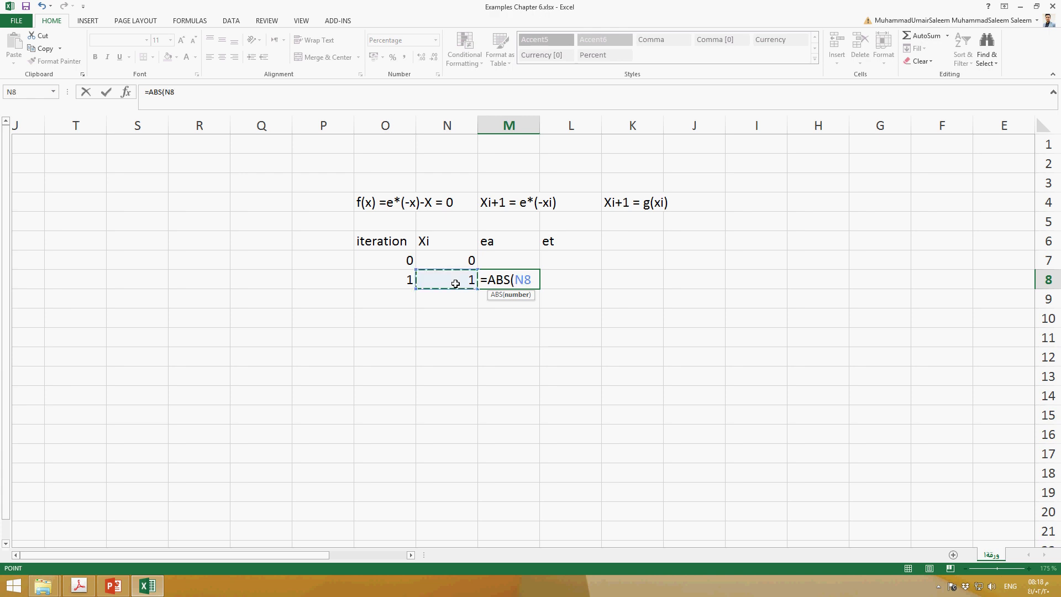
type("-")
left_click(459, 259)
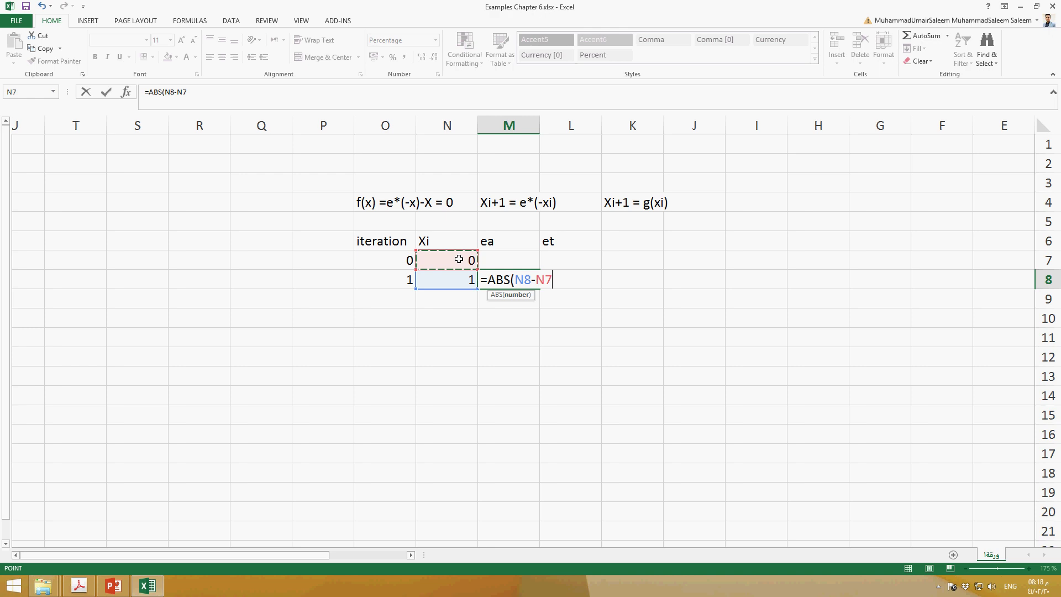
type(")/")
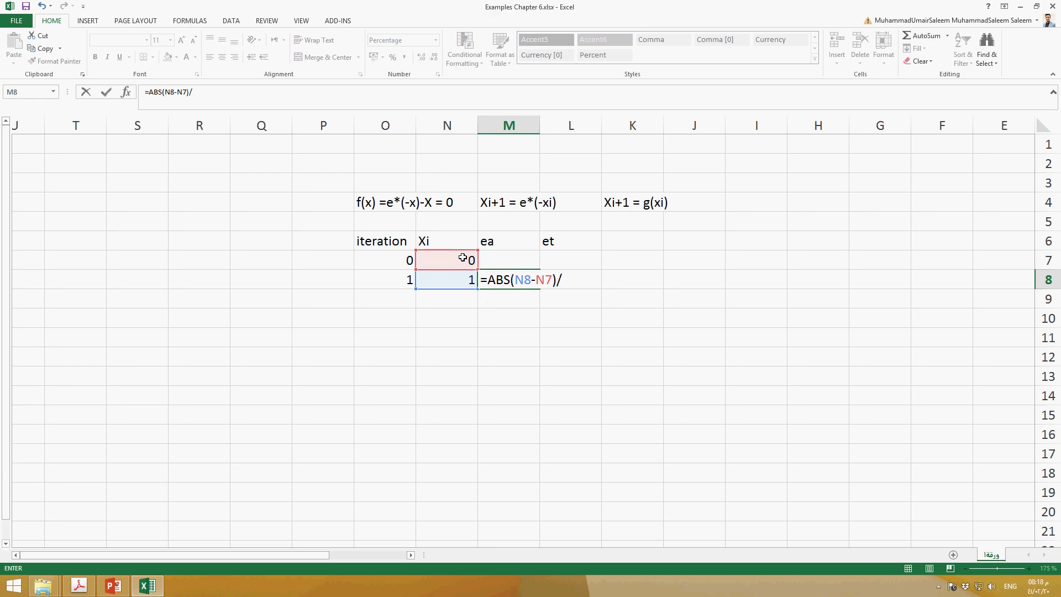
left_click(461, 284)
type("*100")
key("Return")
key("Up")
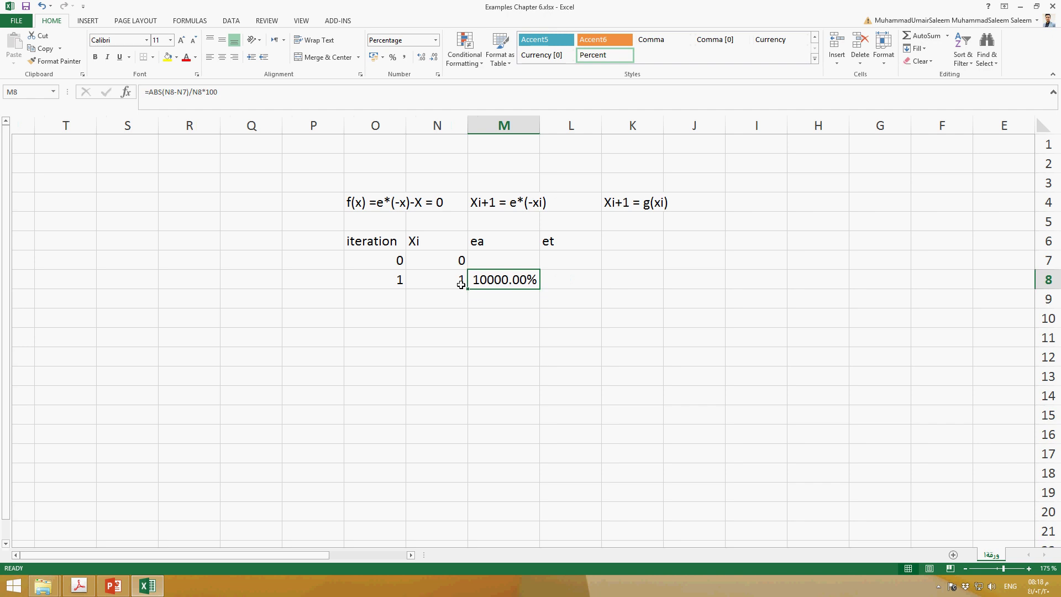
- Remove the *100 factor from the error formula in M8, leaving =ABS(N8-N7)/N8
left_click(39, 6)
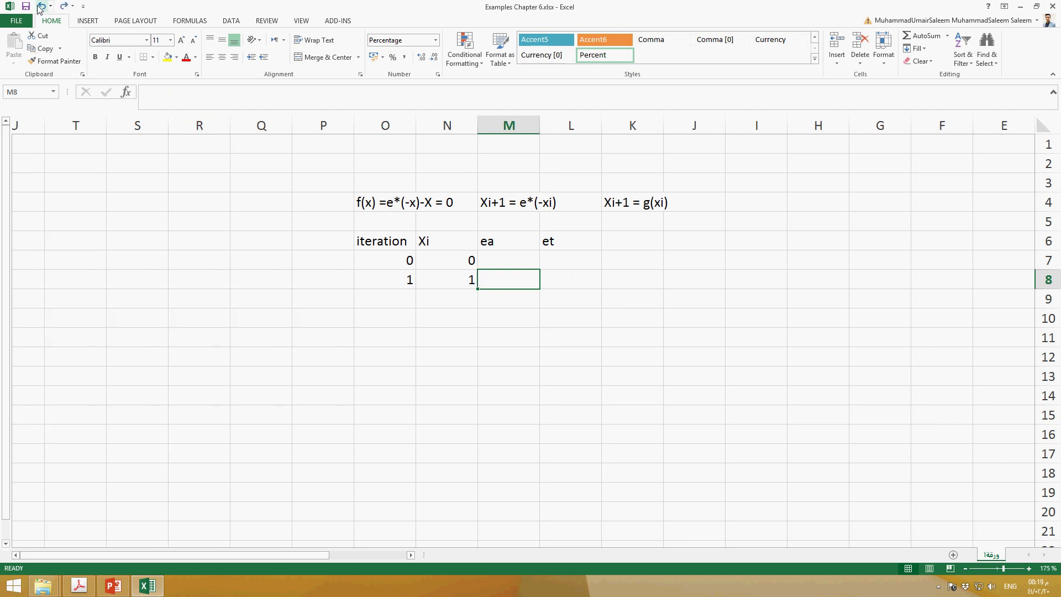
left_click(63, 7)
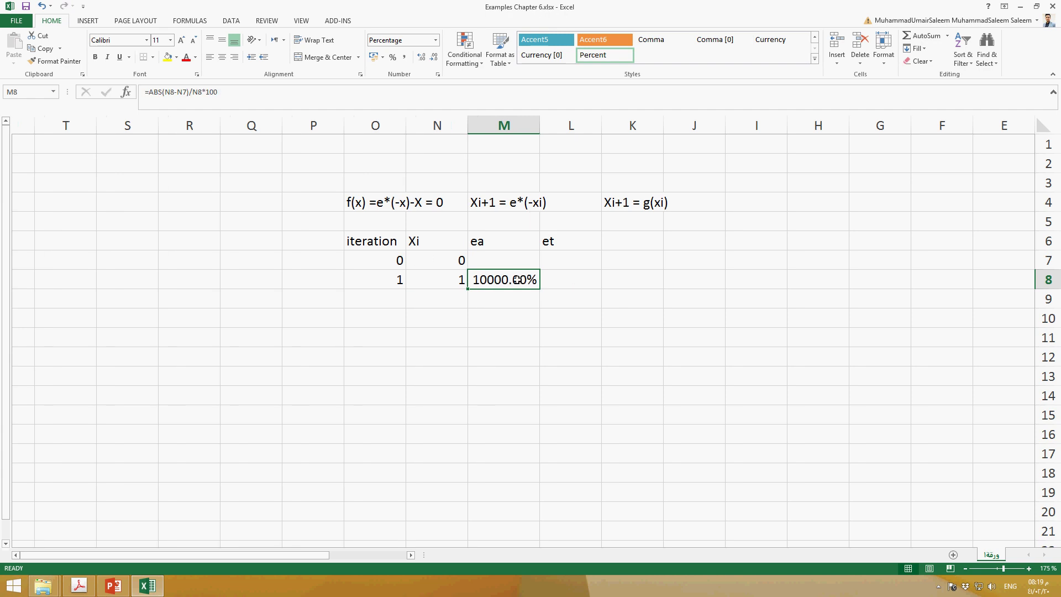
left_click_drag(203, 92, 245, 97)
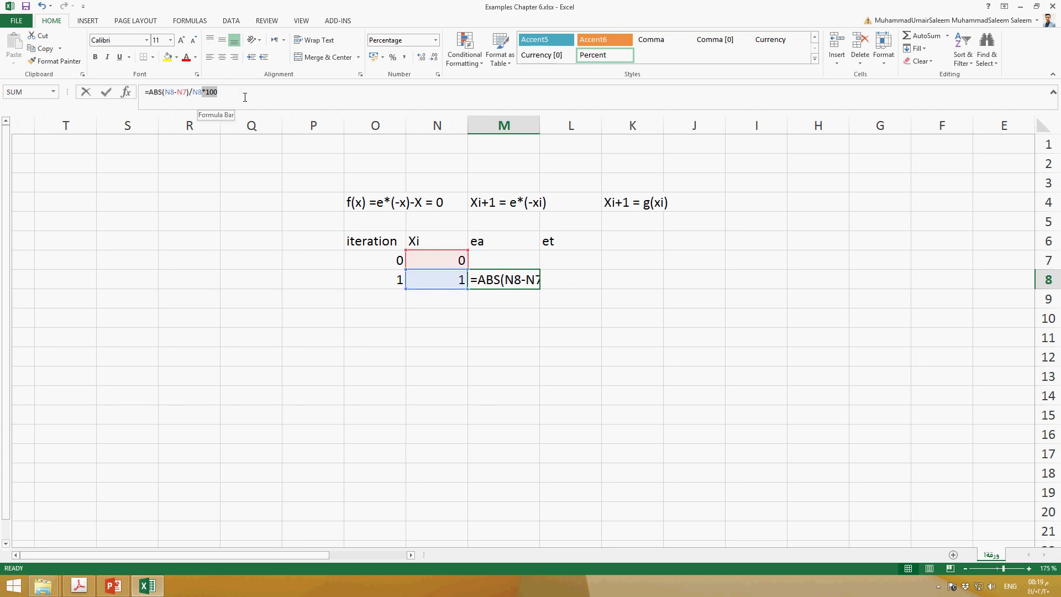
key("BackSpace")
key("Return")
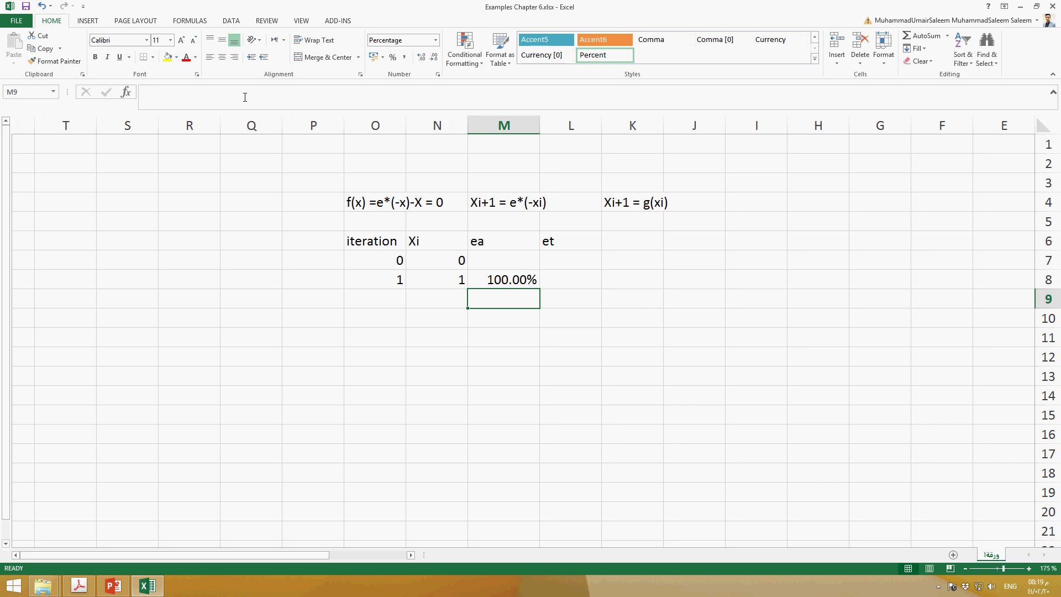
key("Up")
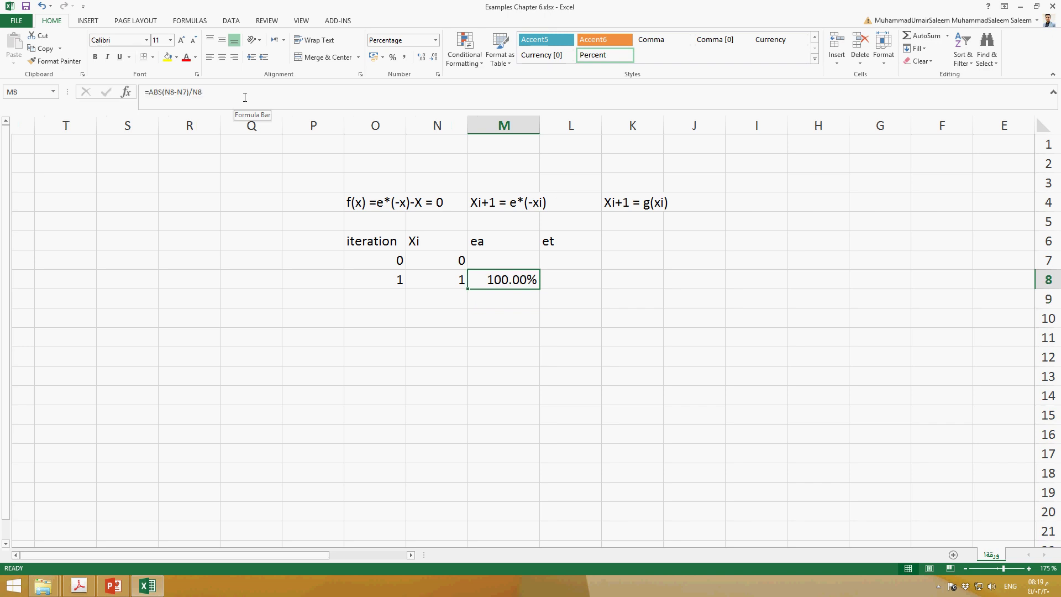
- Switch to the PowerPoint presentation, check the true root value on the Example 6.1 slide, and return to the Excel workbook
key("Right")
key("Right")
key("Left")
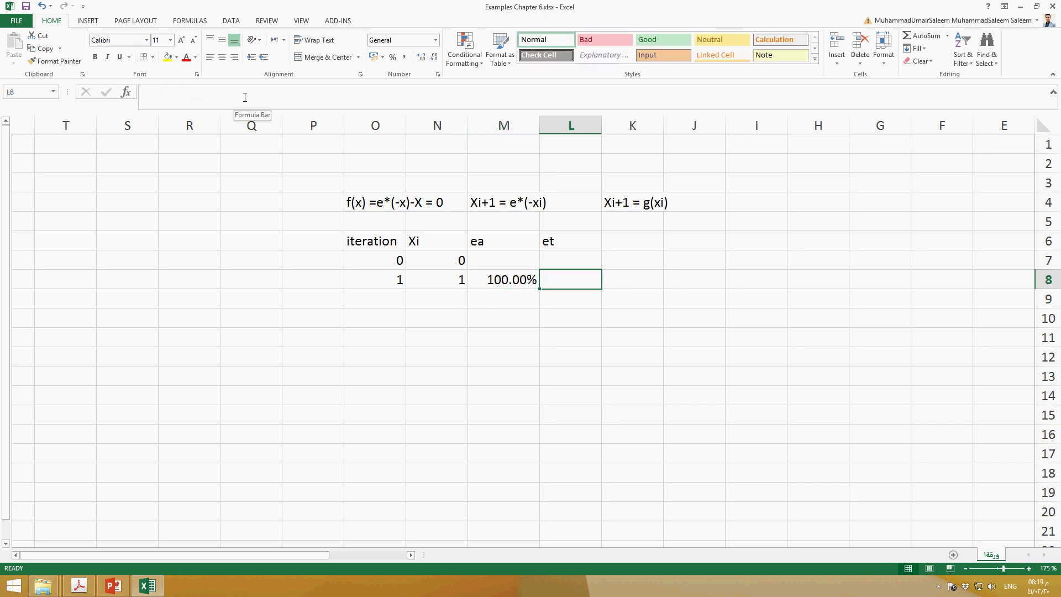
left_click(113, 587)
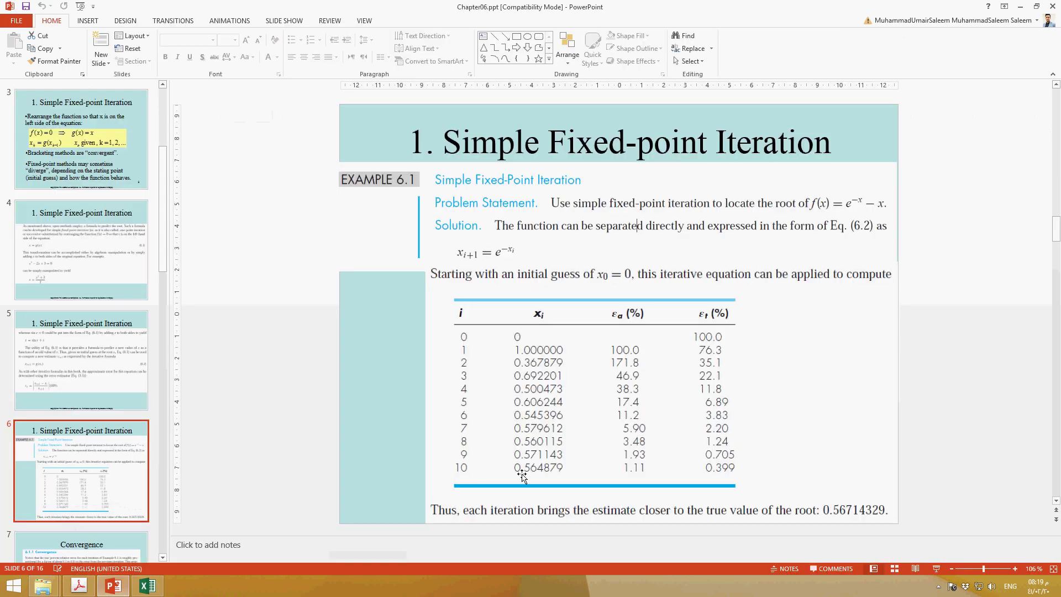
left_click(936, 569)
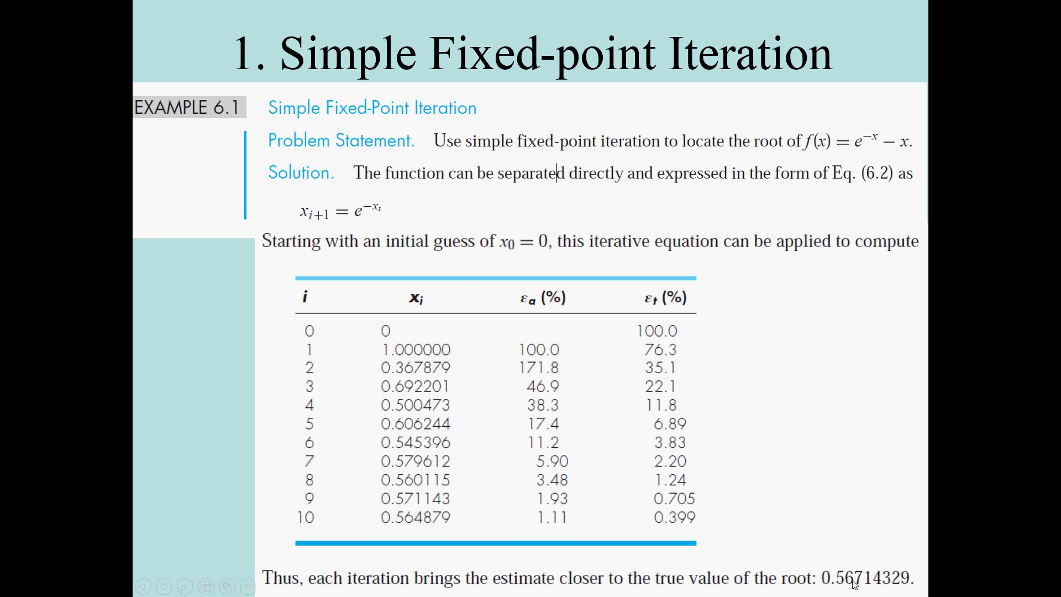
key("Escape")
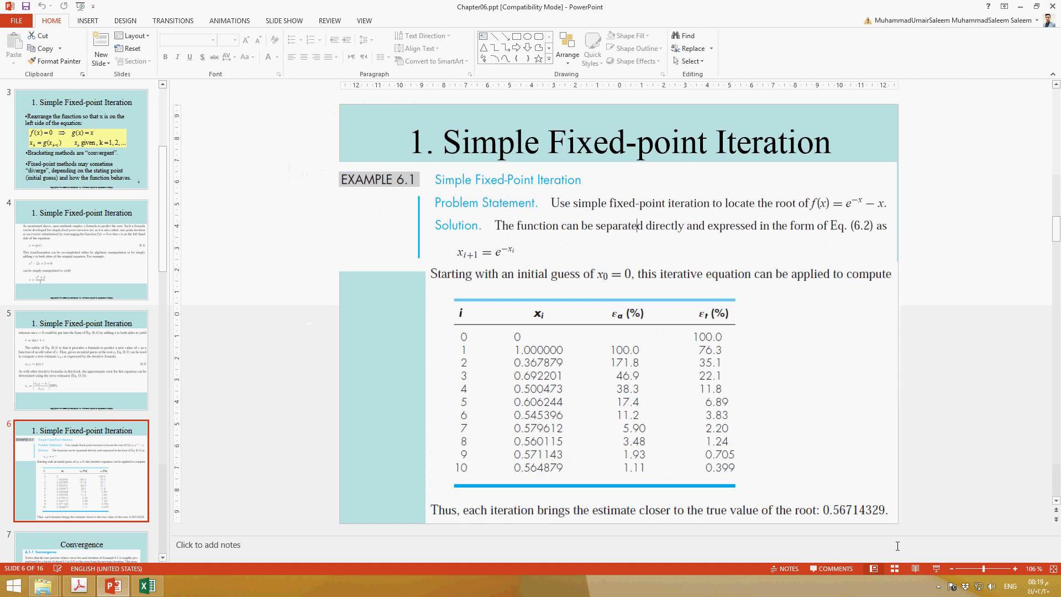
left_click(147, 586)
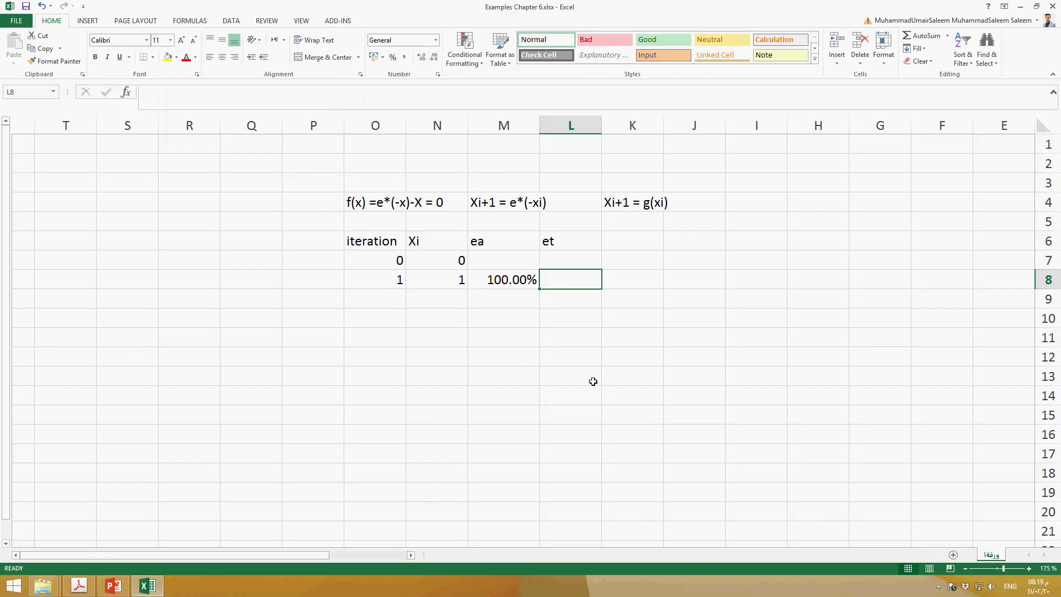
- Compute the true error for iteration 0 in L7 with the formula =ABS(0.56714329-N7)/0.56714329, checking the root value on the PowerPoint slide
key("Up")
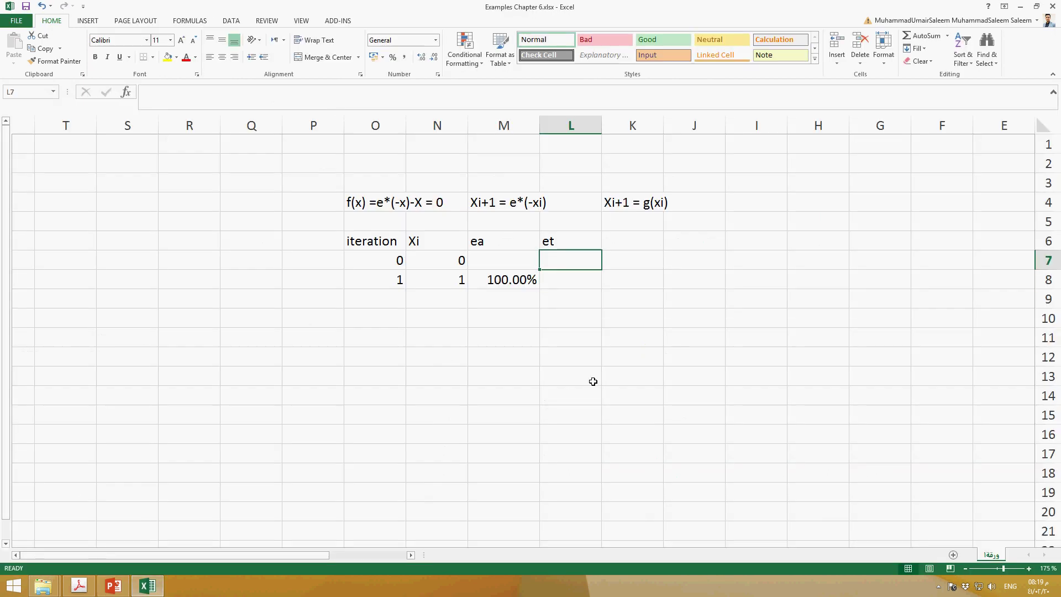
type("=")
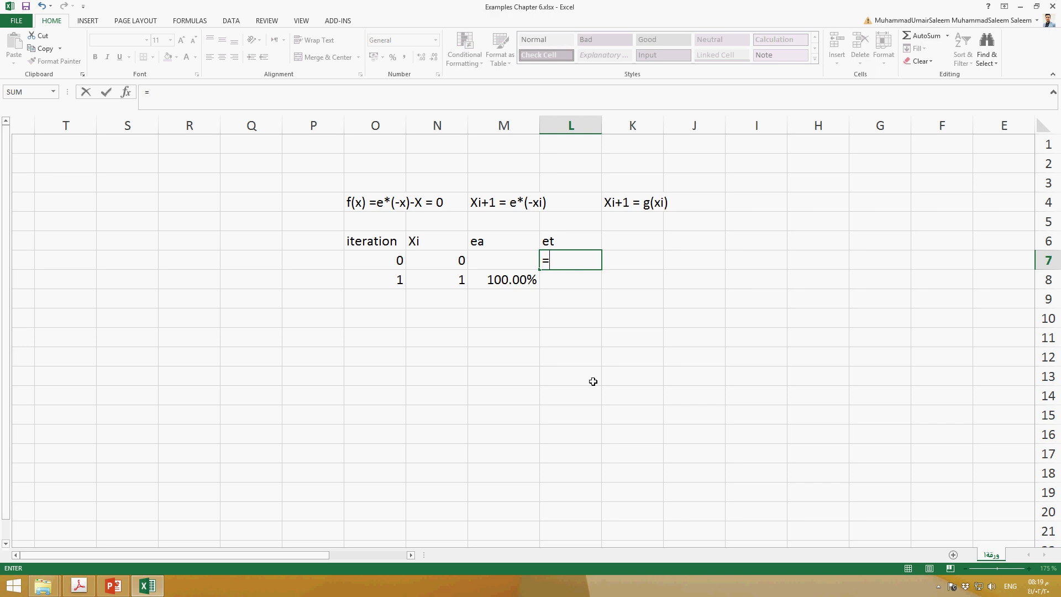
type("ABS(")
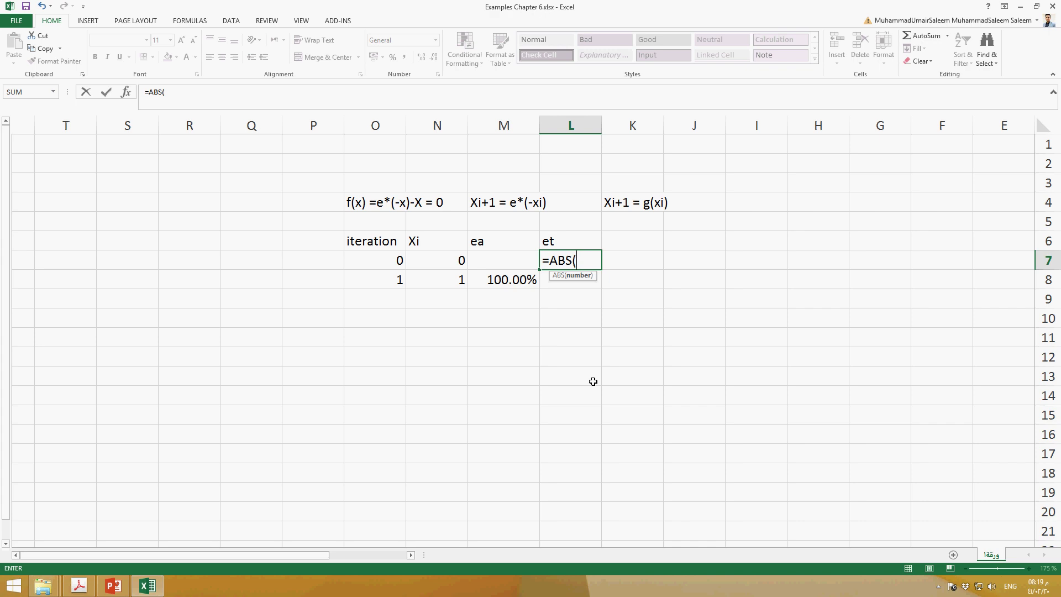
type("0.56")
left_click(122, 591)
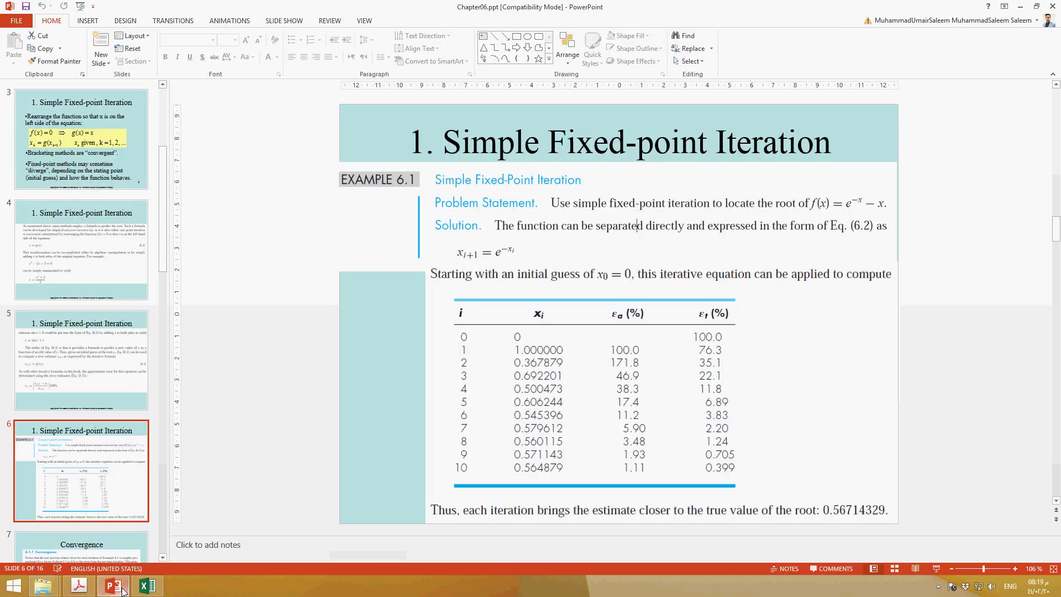
left_click(122, 592)
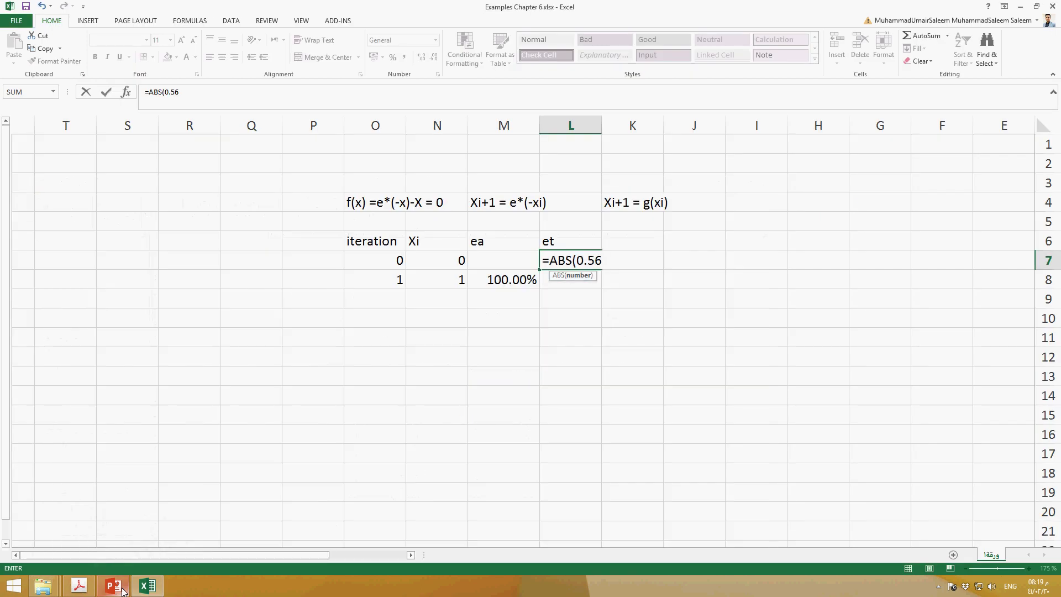
type("714329-")
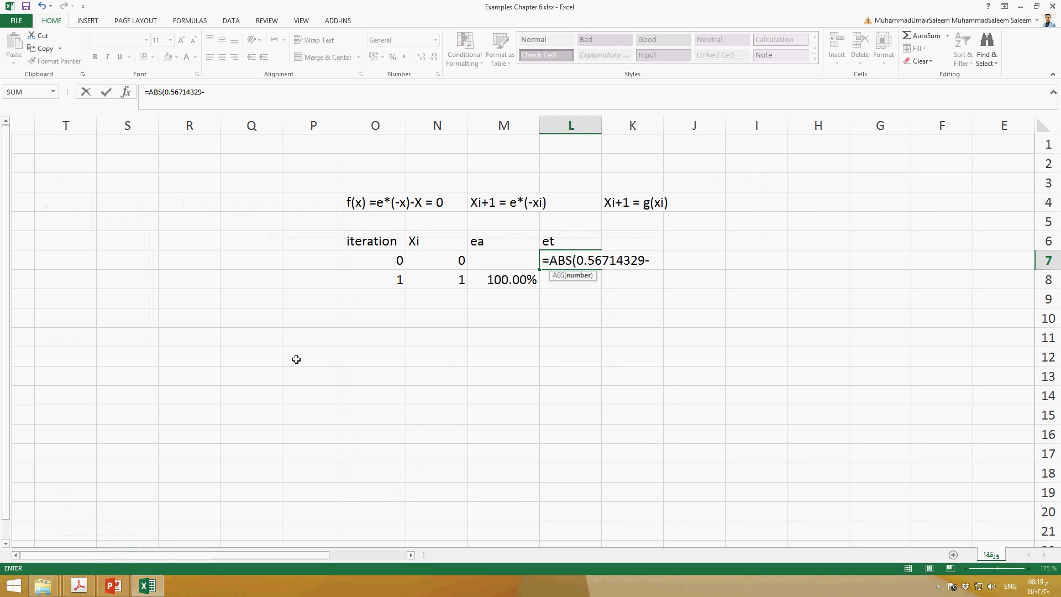
left_click(455, 264)
type(")/")
type("0.56")
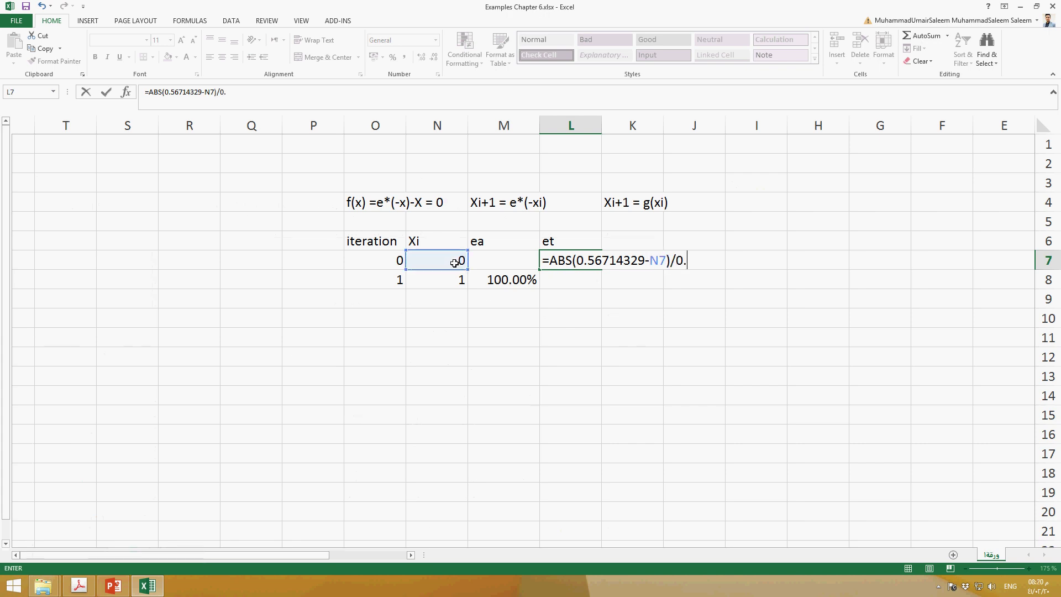
type("714329")
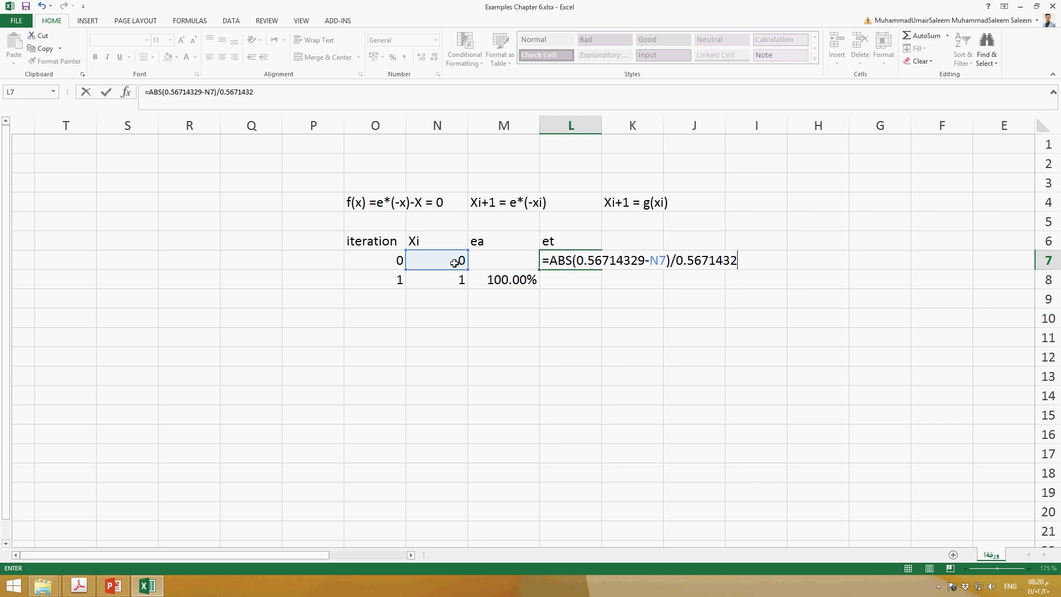
key("ctrl+Return")
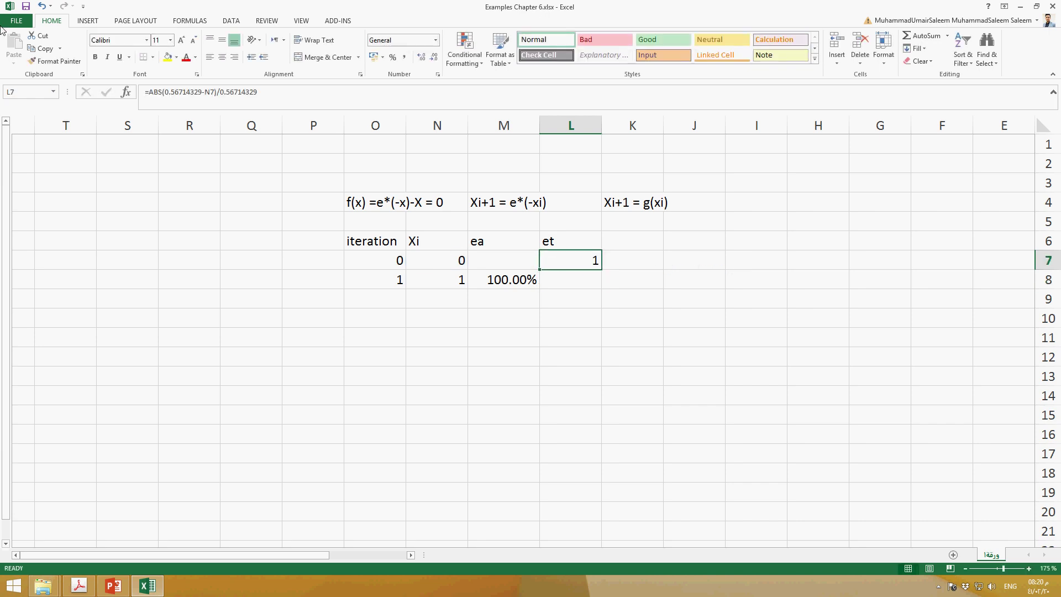
- Format the true error in L7 as a percentage with two decimal places
left_click(392, 60)
left_click(421, 57)
left_click(421, 57)
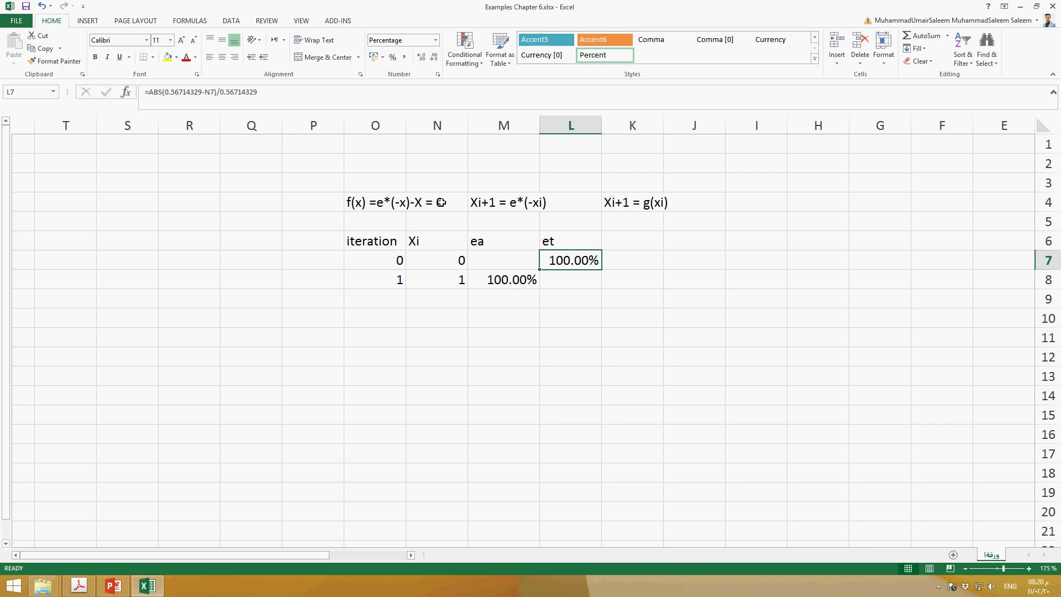
left_click(452, 362)
- Copy the true error formula from L7 into L8
left_click(586, 267)
key("ctrl+c")
left_click(580, 282)
key("ctrl+v")
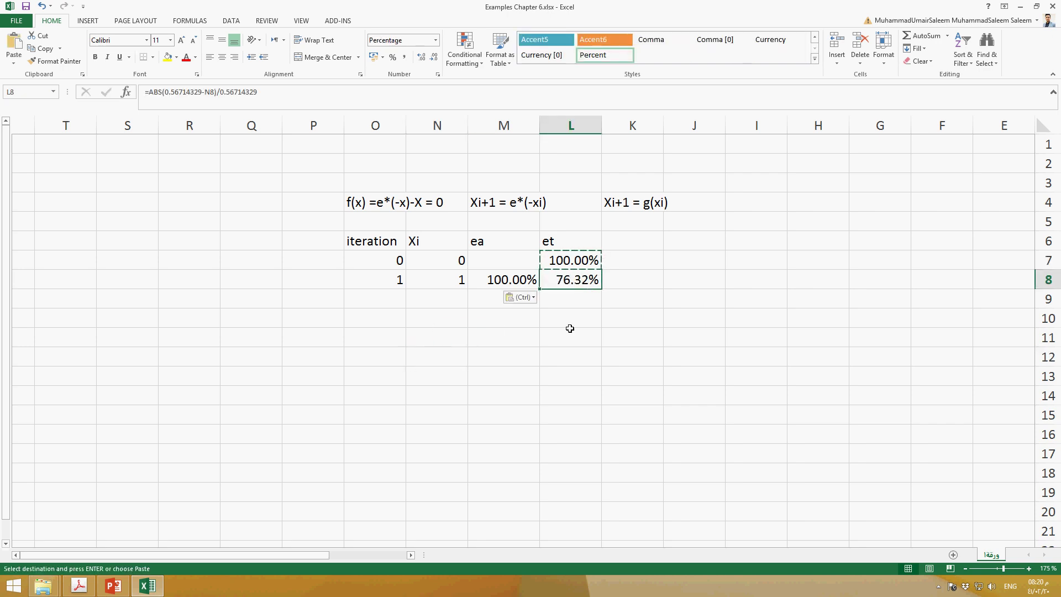
key("Escape")
left_click(519, 362)
- Copy the iteration 1 formulas in O8:L8 into rows 9 to 14 to extend the table through iteration 7
left_click_drag(386, 280, 575, 280)
key("ctrl+c")
left_click_drag(398, 302, 570, 404)
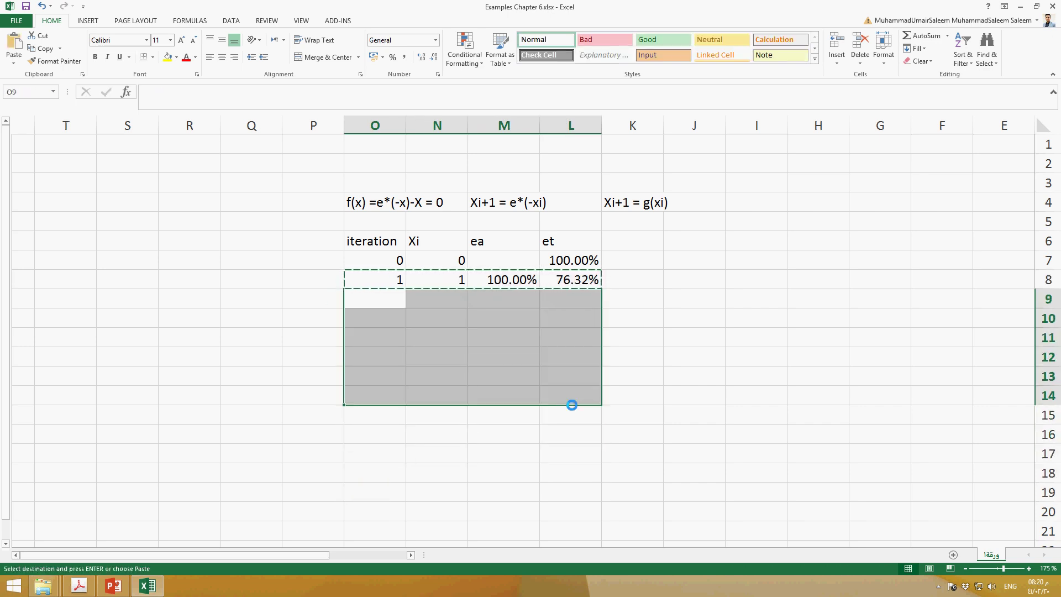
key("ctrl+v")
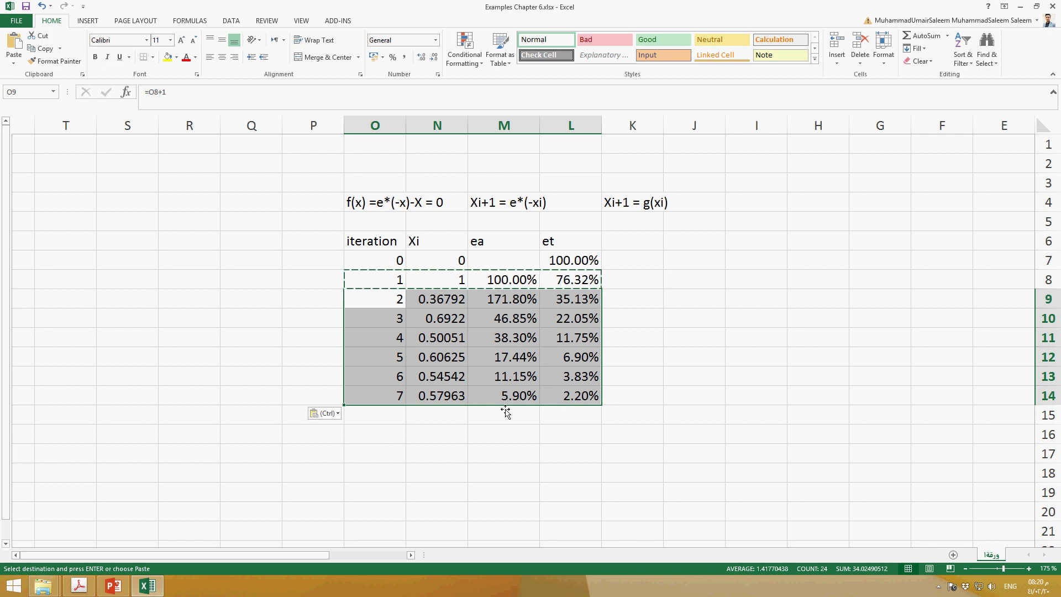
left_click(561, 438)
- Copy the iteration 7 formulas in row 14 into rows 15 to 20 to extend the table through iteration 13
left_click_drag(381, 396, 555, 399)
key("ctrl+c")
left_click_drag(390, 418, 554, 516)
key("ctrl+v")
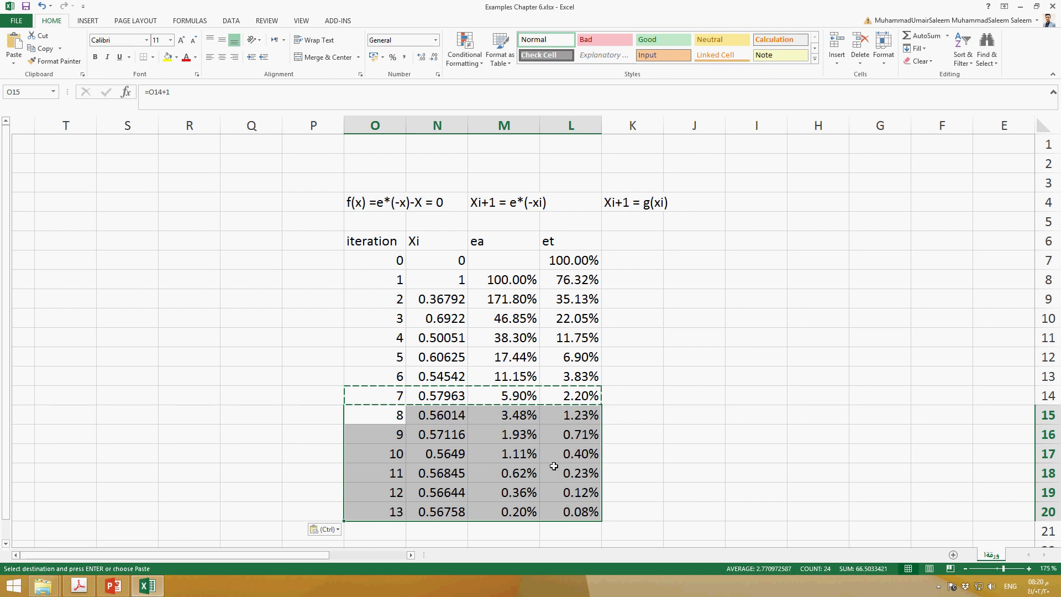
- Copy the iteration 13 formulas in row 20 into rows 21 to 26 to extend the table through iteration 19
scroll(550, 441, "down", 2)
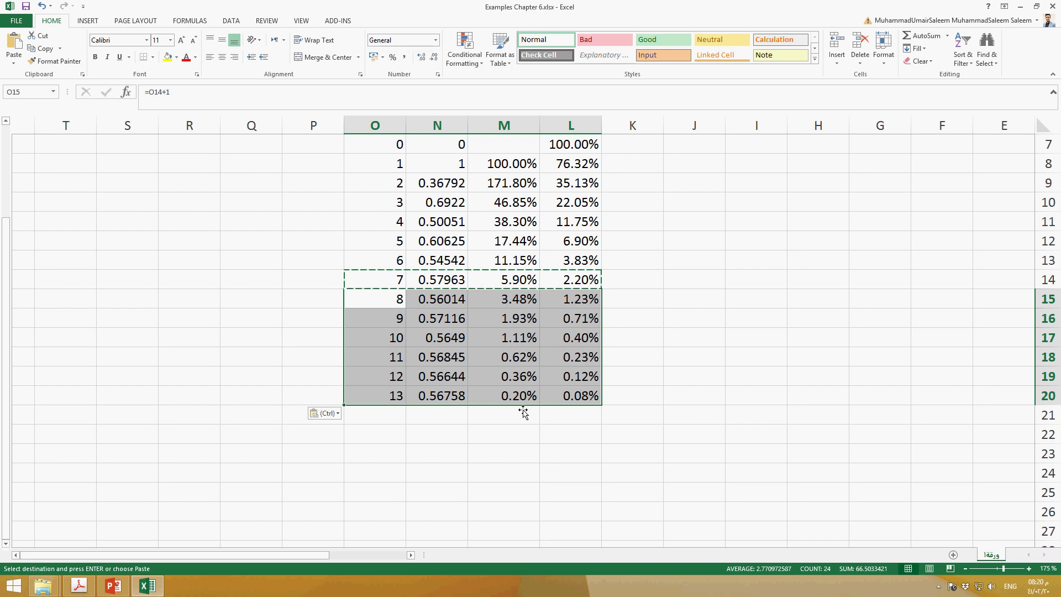
left_click(482, 449)
left_click_drag(386, 398, 557, 401)
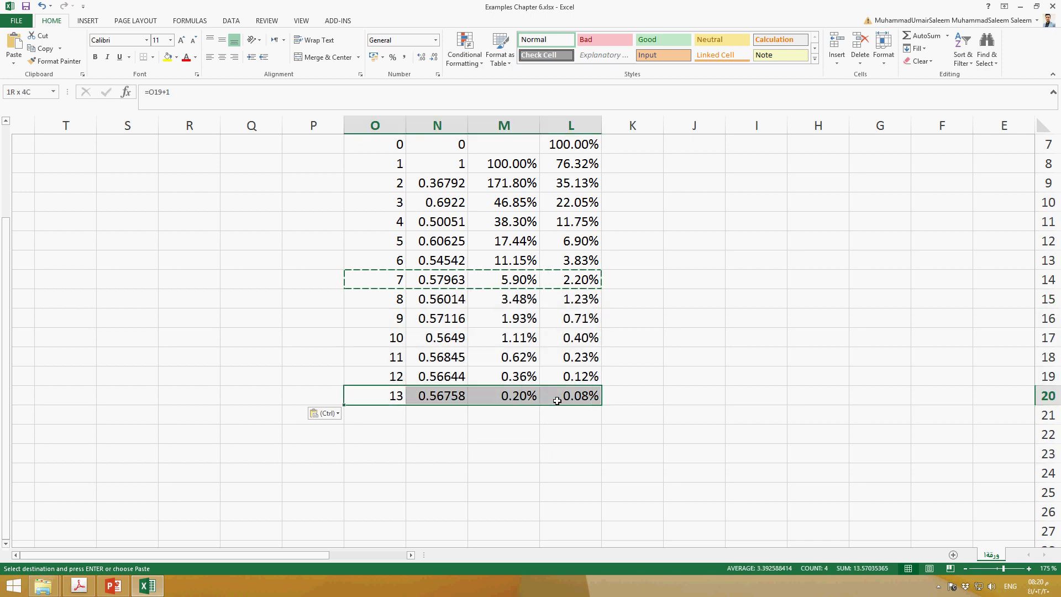
key("ctrl+c")
left_click_drag(392, 417, 561, 523)
key("ctrl+v")
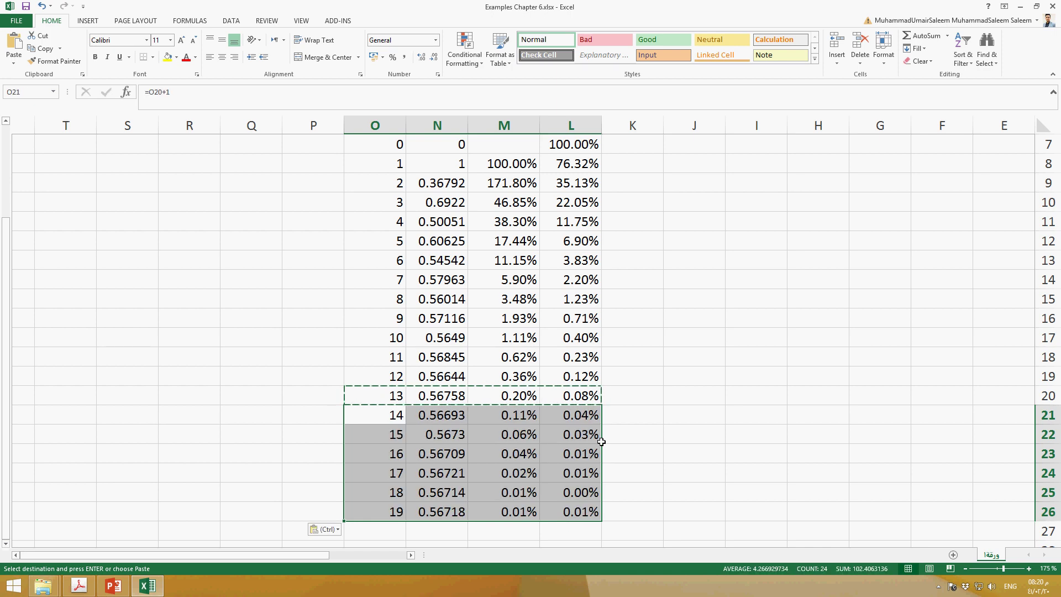
- Check the last Xi values in column N, and copy the row 26 formulas into rows 27 to 31, through iteration 24
scroll(602, 441, "down", 2)
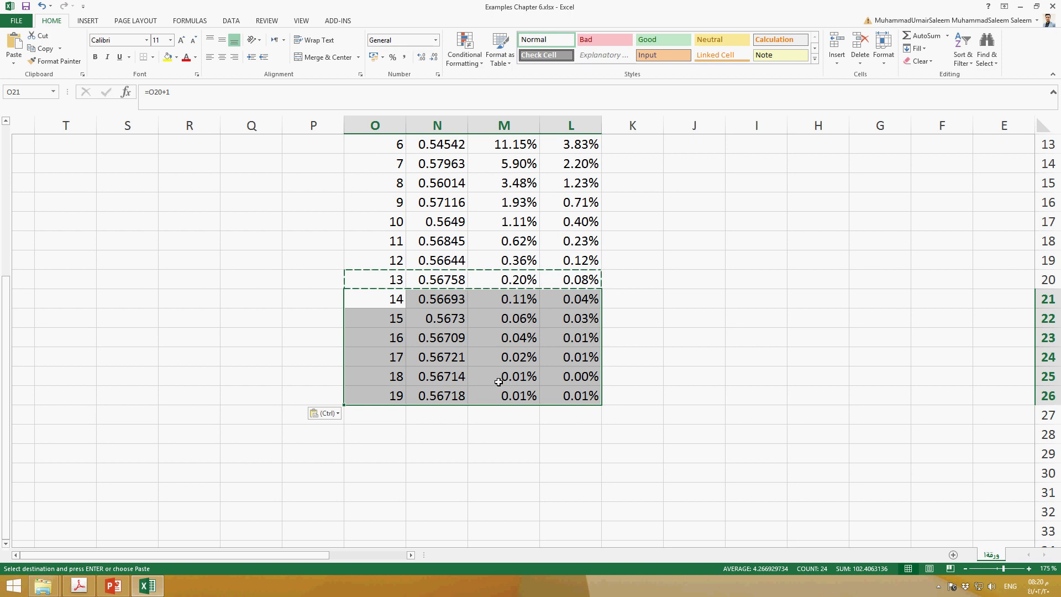
left_click(454, 417)
left_click(457, 394)
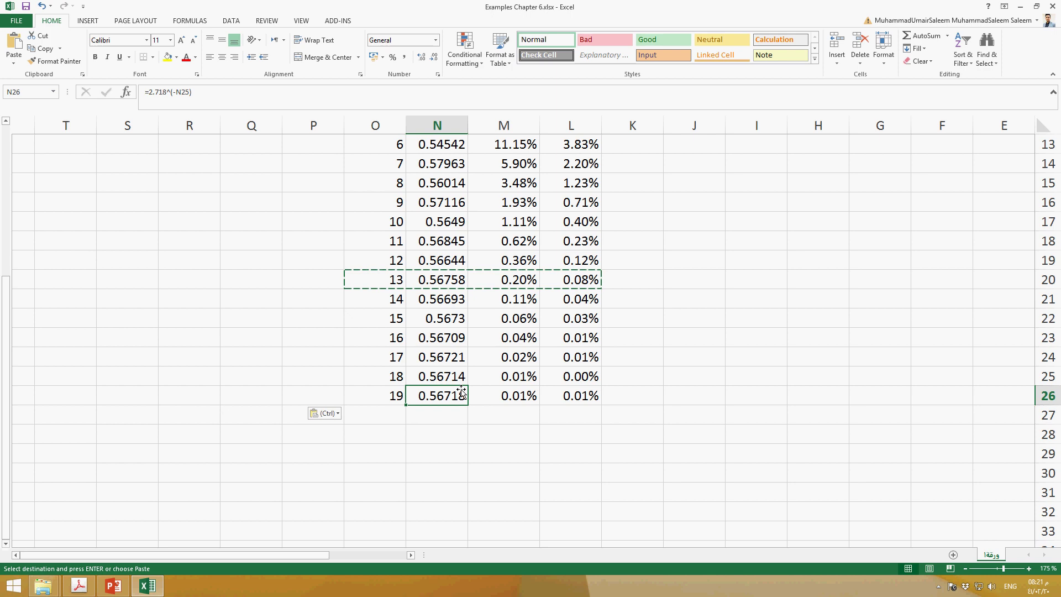
left_click(460, 382)
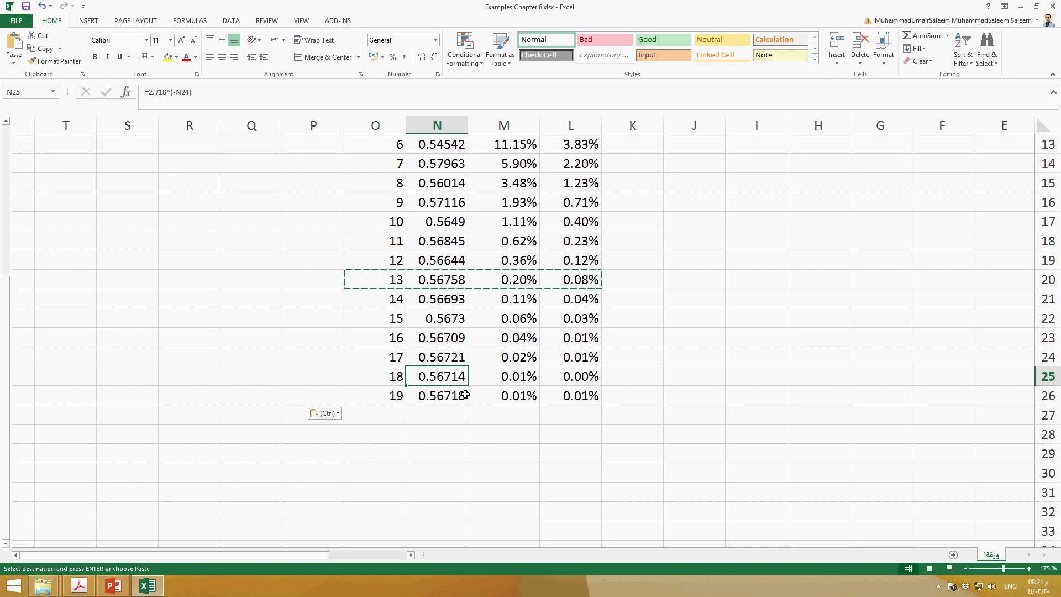
left_click_drag(400, 397, 552, 403)
key("ctrl+c")
left_click_drag(391, 419, 555, 502)
key("ctrl+v")
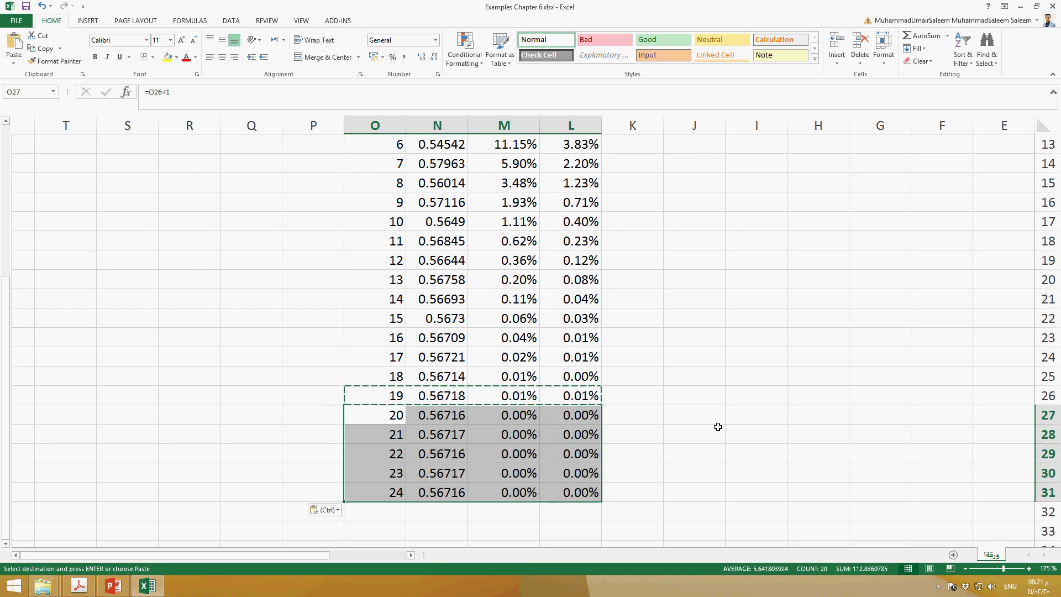
key("Escape")
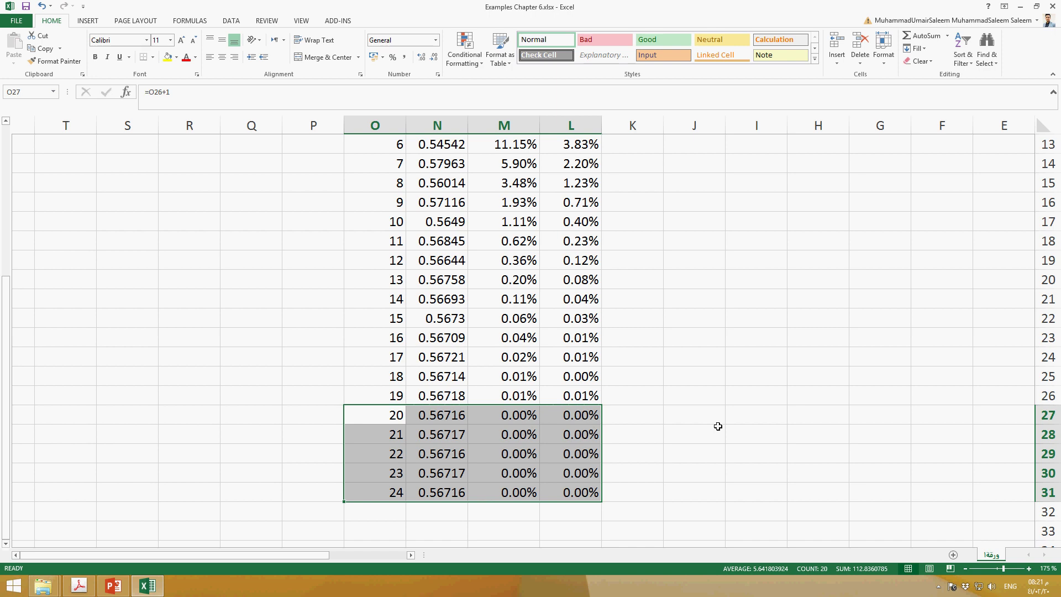
- Review the Xi results, consult the Convergence and Example 6.1 slides in PowerPoint, and return to the Excel workbook
left_click(450, 434)
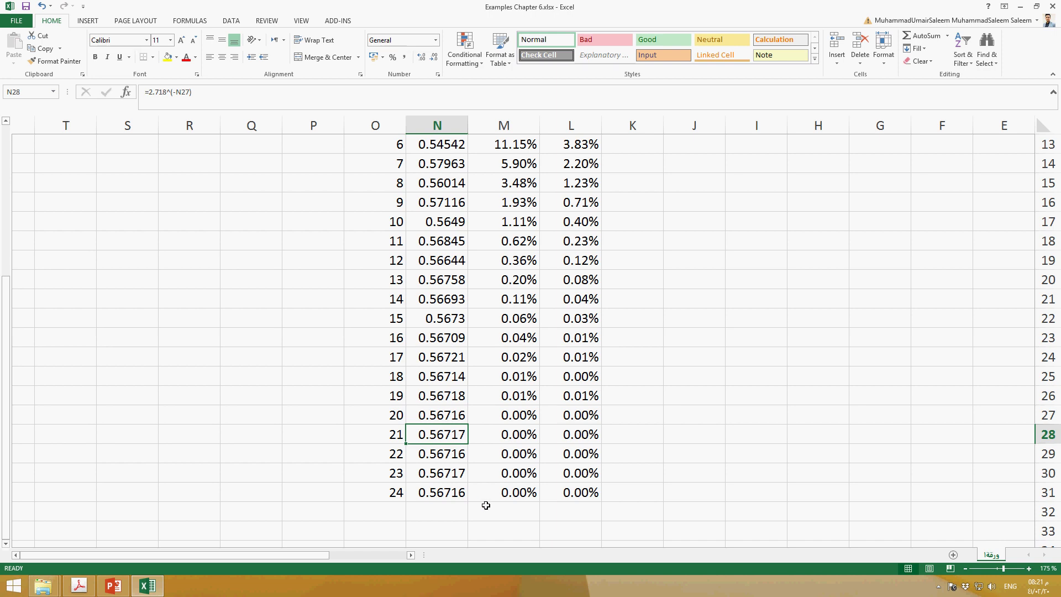
scroll(485, 506, "up", 4)
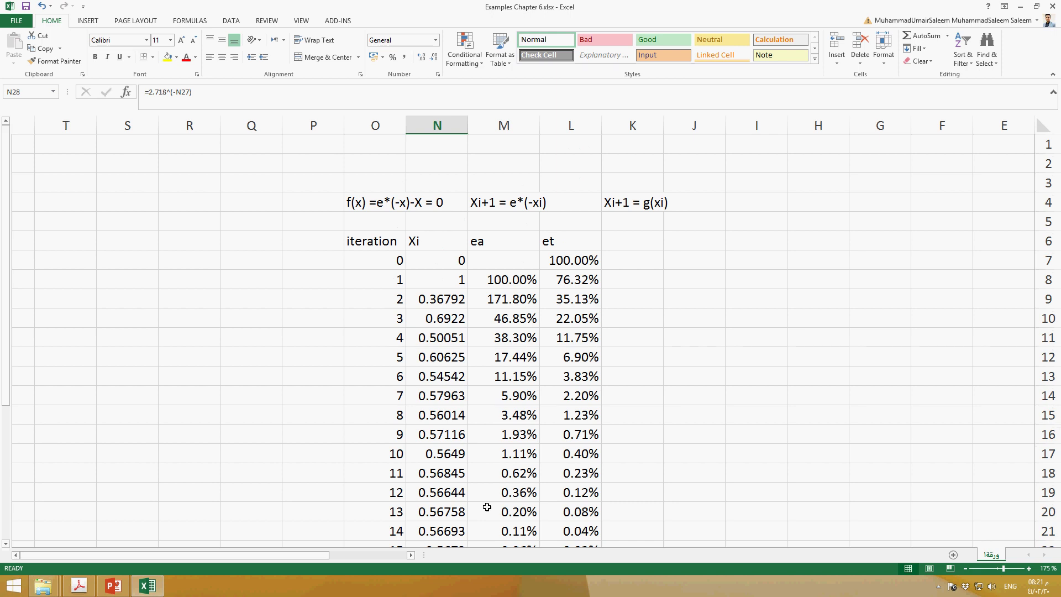
left_click(113, 586)
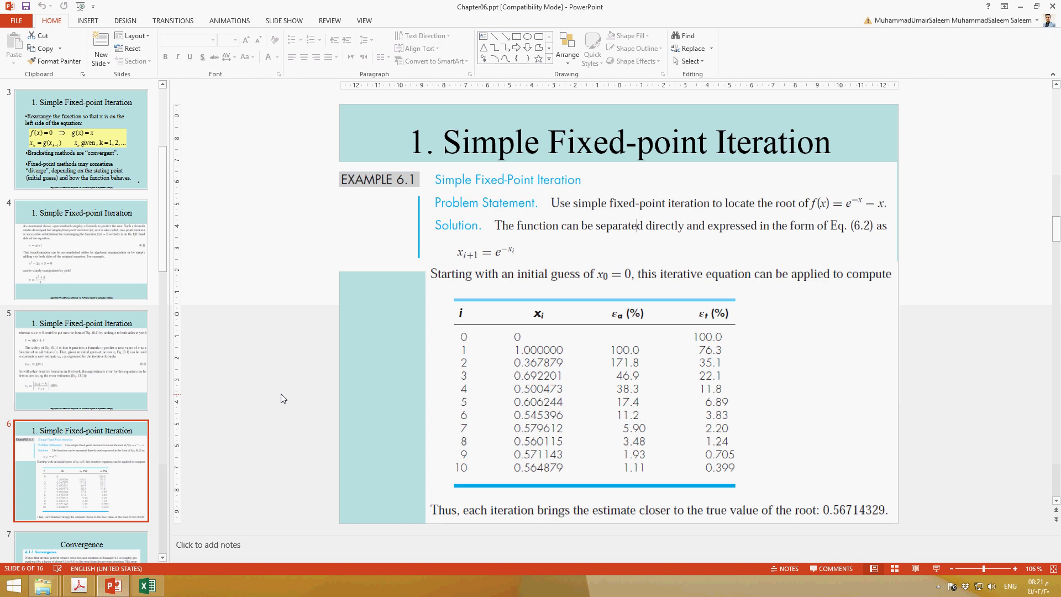
left_click(88, 552)
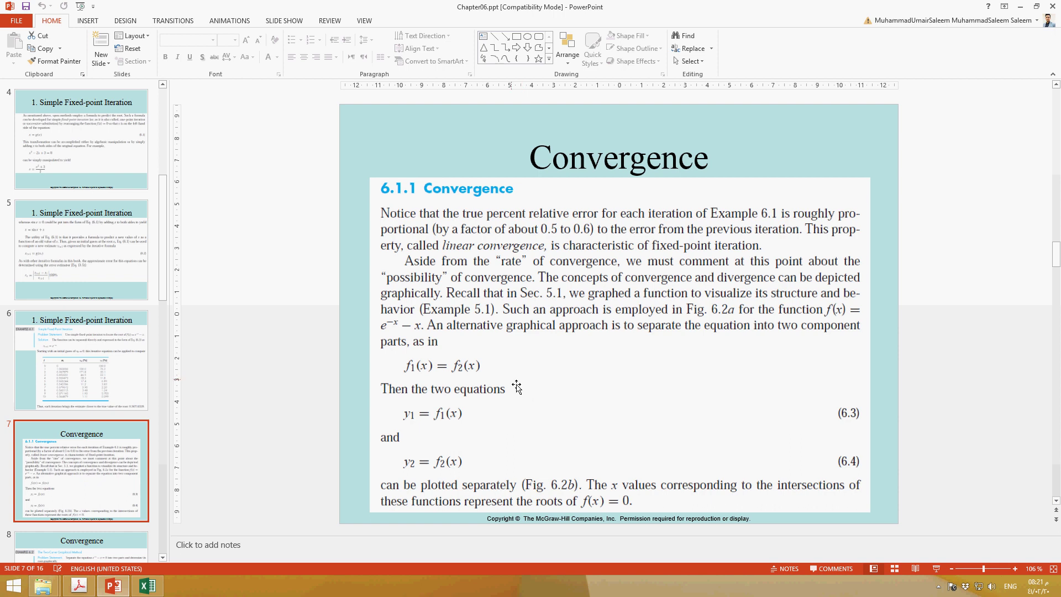
left_click(89, 364)
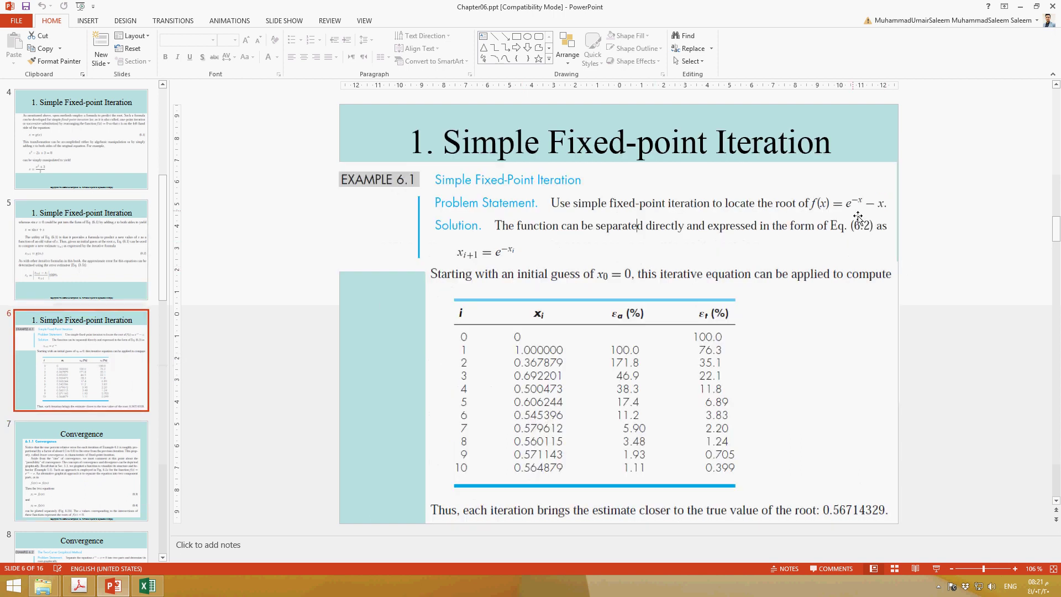
left_click(147, 586)
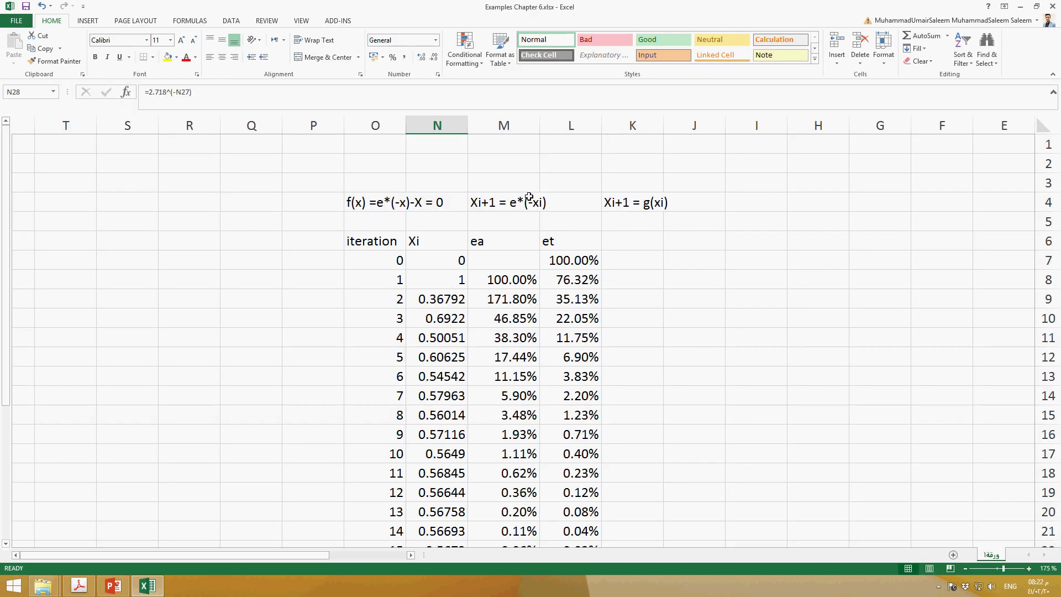
- Copy the iteration equation Xi+1 = e*(-xi) from M4 into H8
left_click(398, 210)
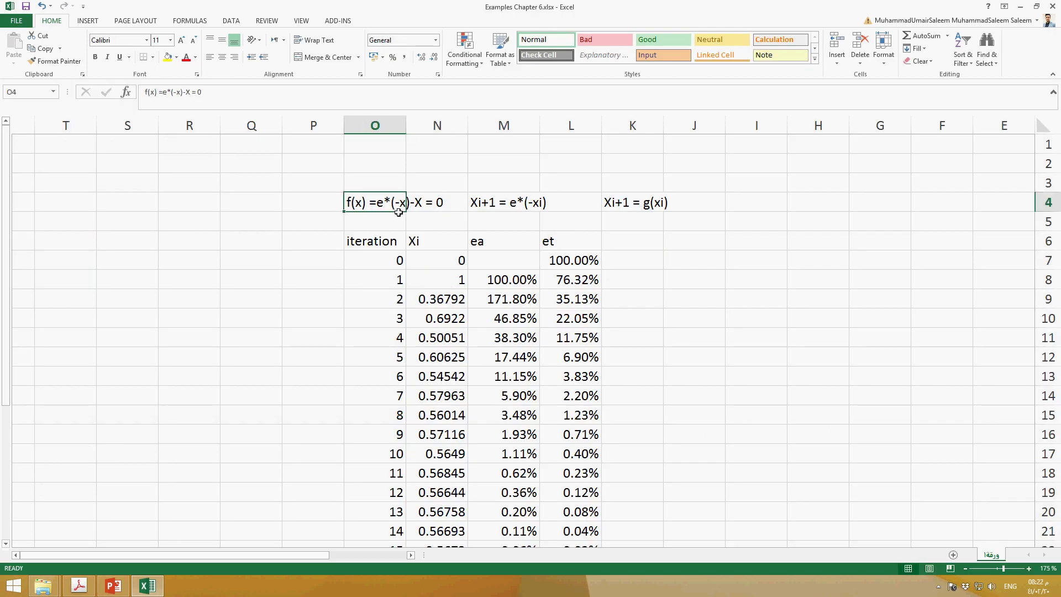
left_click(480, 207)
key("ctrl+c")
left_click(832, 282)
key("ctrl+v")
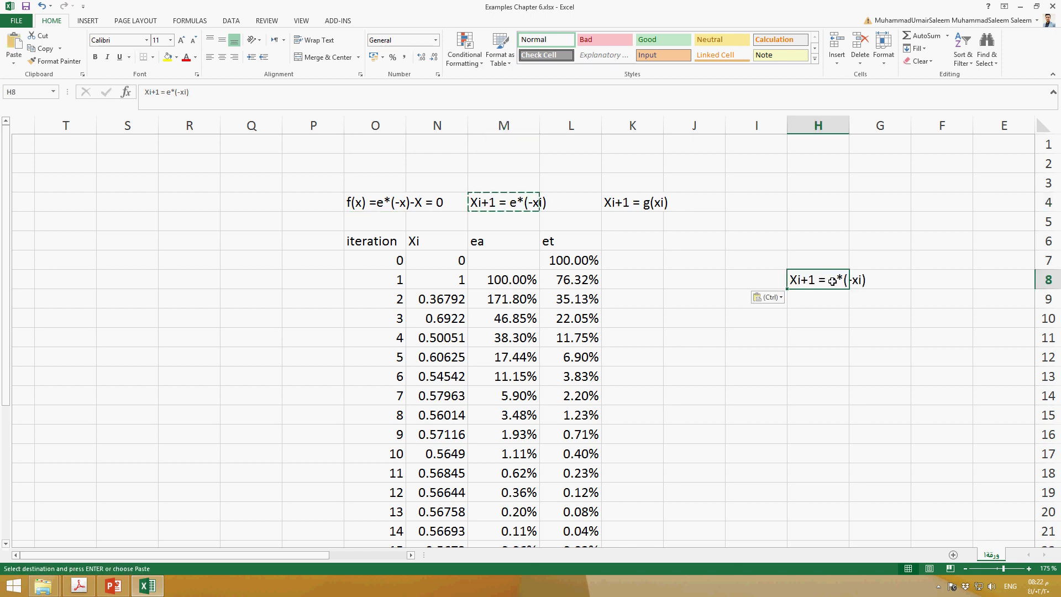
- Edit the equation in H8 so it reads Xi = e*(-xi)
double_click(824, 280)
left_click_drag(817, 281, 798, 283)
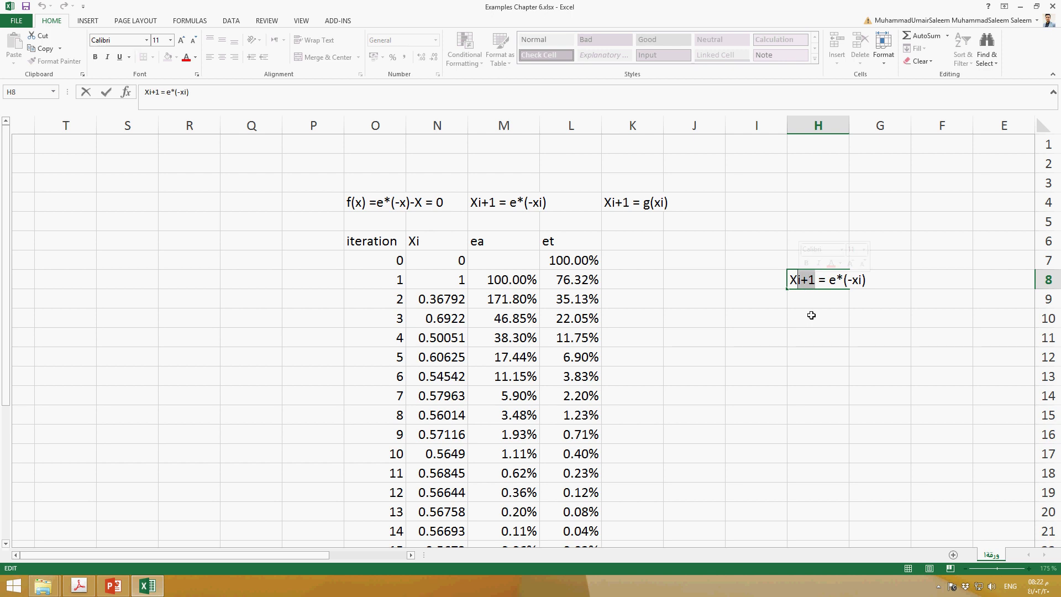
key("Home")
key("Right")
key("BackSpace")
key("BackSpace")
key("BackSpace")
type("i")
key("Return")
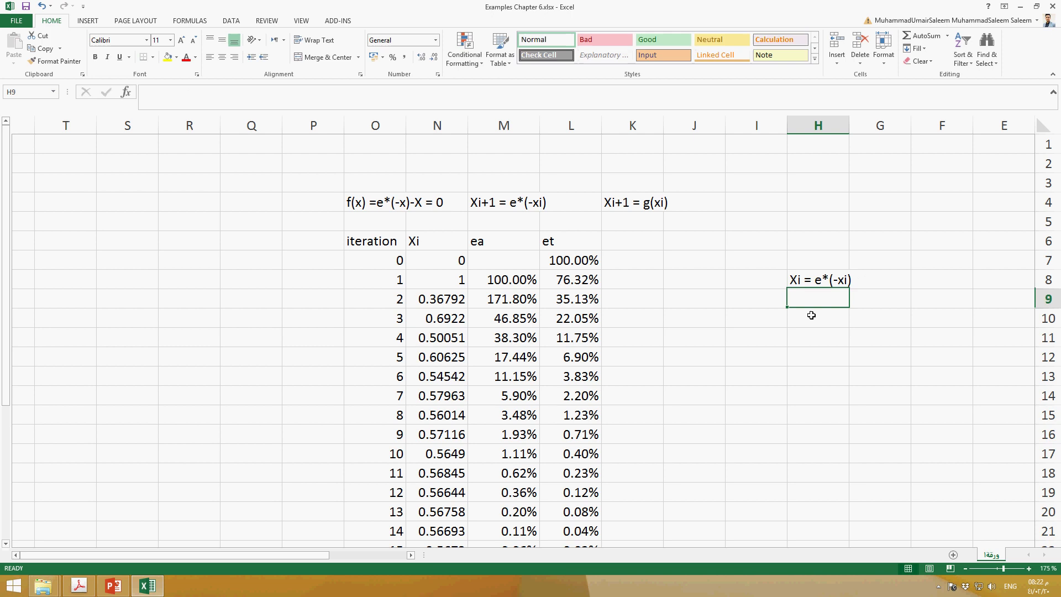
- Copy the equation in H8 into H9 directly below it
key("Up")
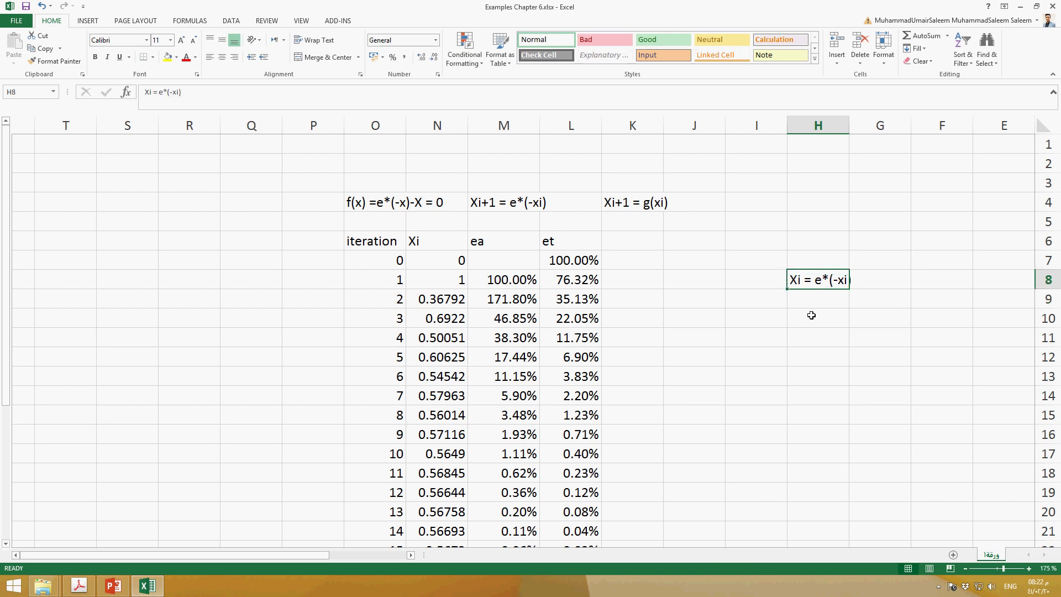
double_click(809, 279)
key("Return")
left_click(817, 286)
key("ctrl+c")
left_click(807, 301)
key("ctrl+v")
- Replace Xi with y1(x) on the left side of the equation in H9, and select the new y1(x) text
double_click(804, 300)
left_click_drag(801, 300, 786, 301)
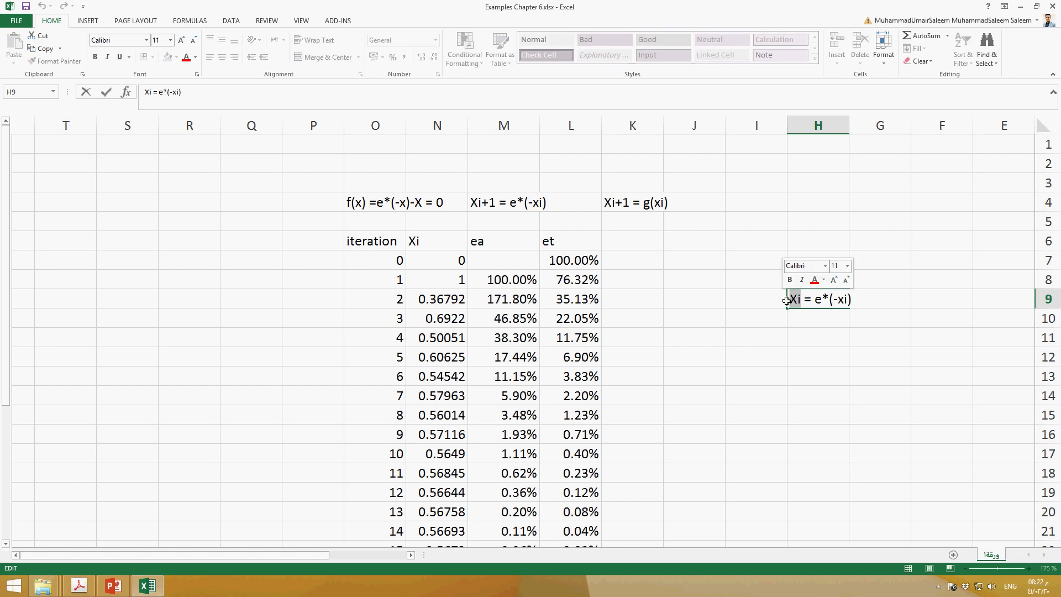
key("Delete")
key("Delete")
key("Delete")
type("y1(x)")
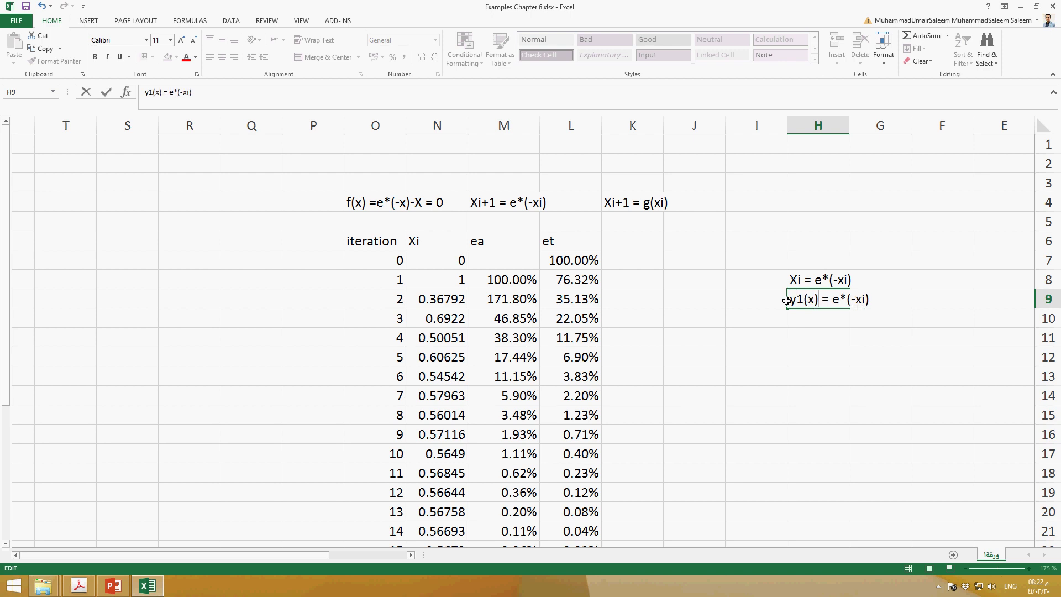
left_click_drag(820, 301, 785, 299)
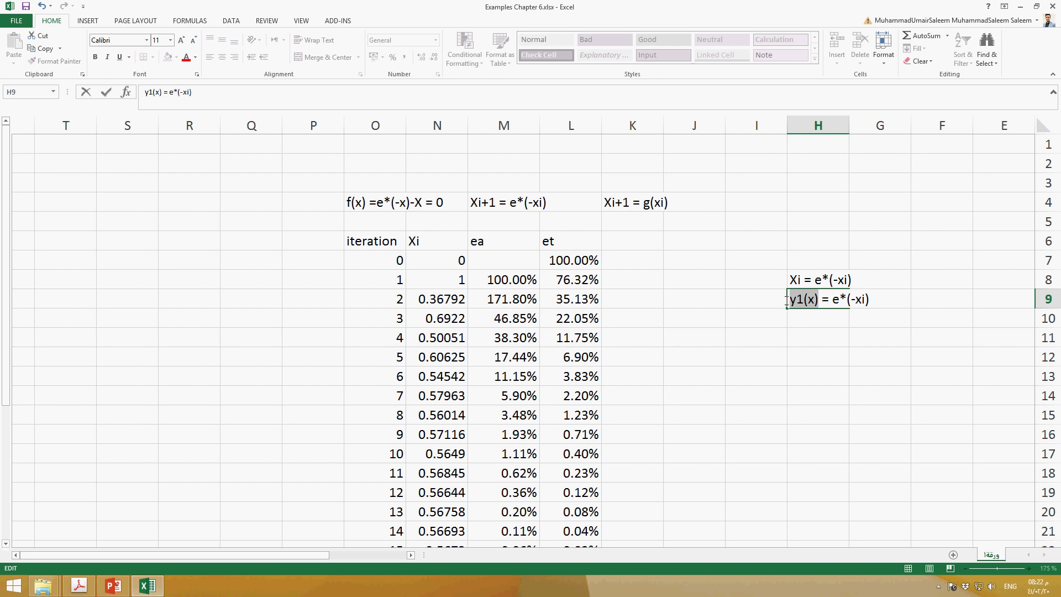
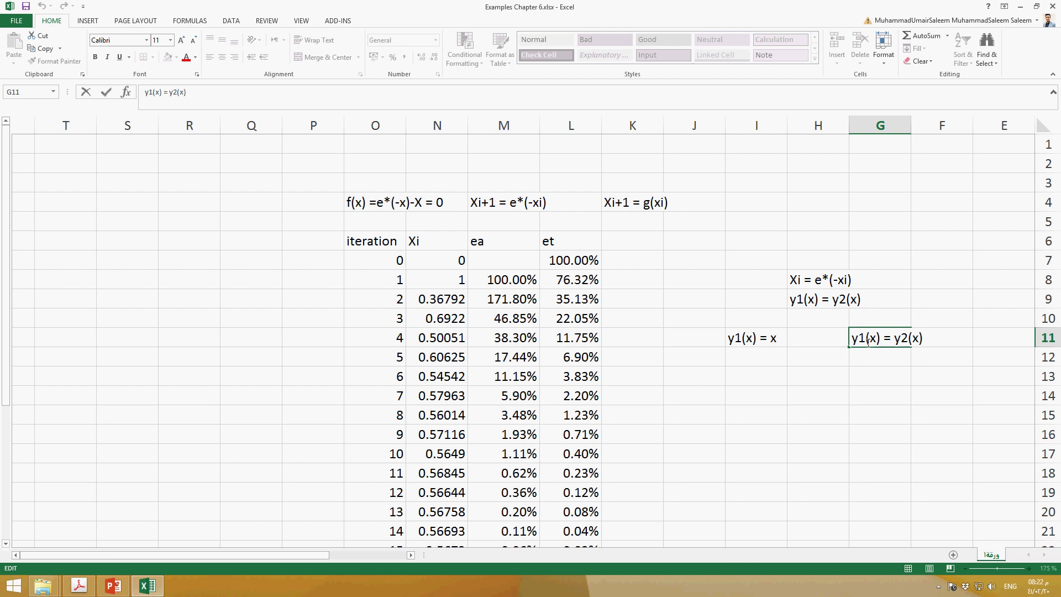
- Change the left side of the equation in G11 to y2(x)
left_click_drag(859, 341, 867, 342)
type("2")
key("Return")
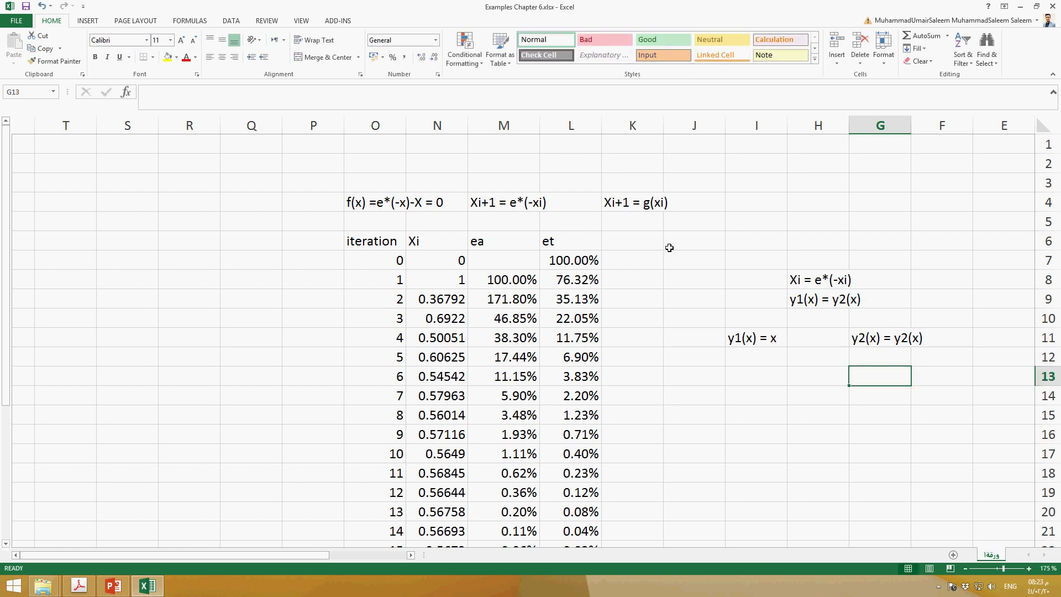
- Correct the equation in H8 to read Xi = e^(-xi), using an exponent sign instead of the asterisk
double_click(832, 285)
left_click_drag(822, 283, 830, 284)
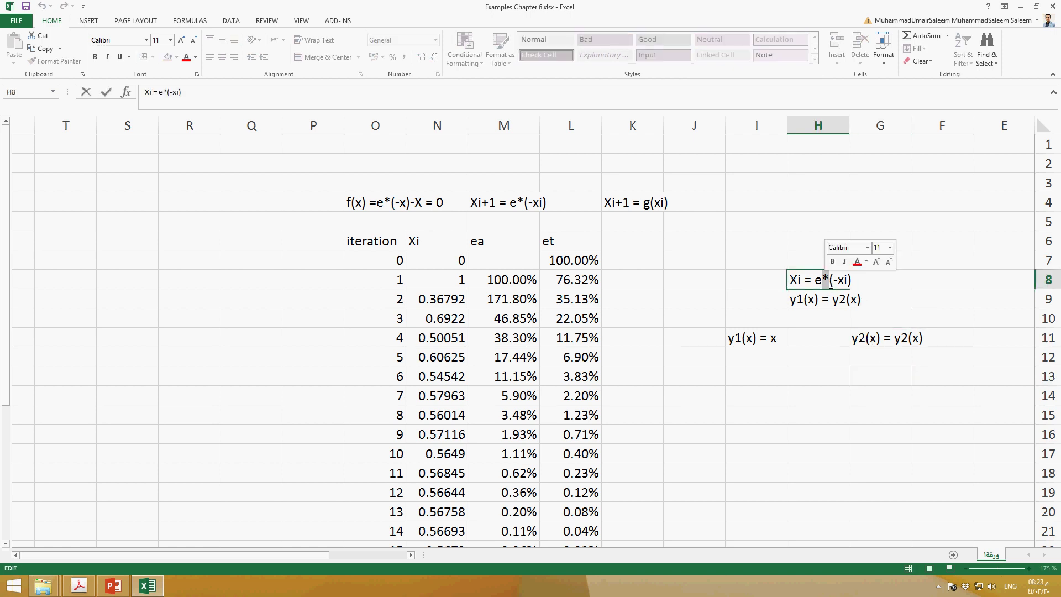
type("^")
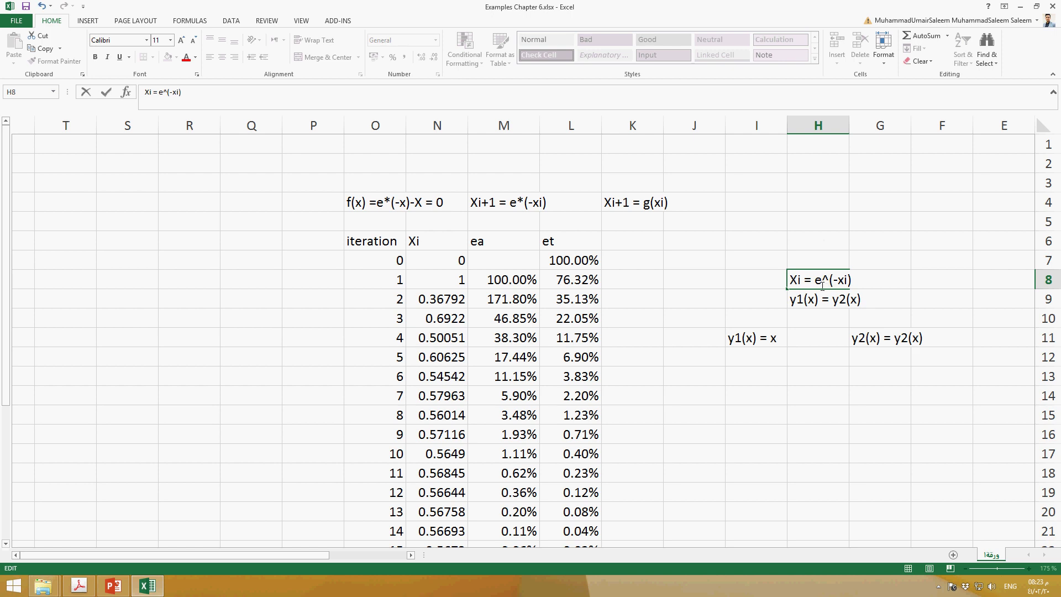
left_click(904, 342)
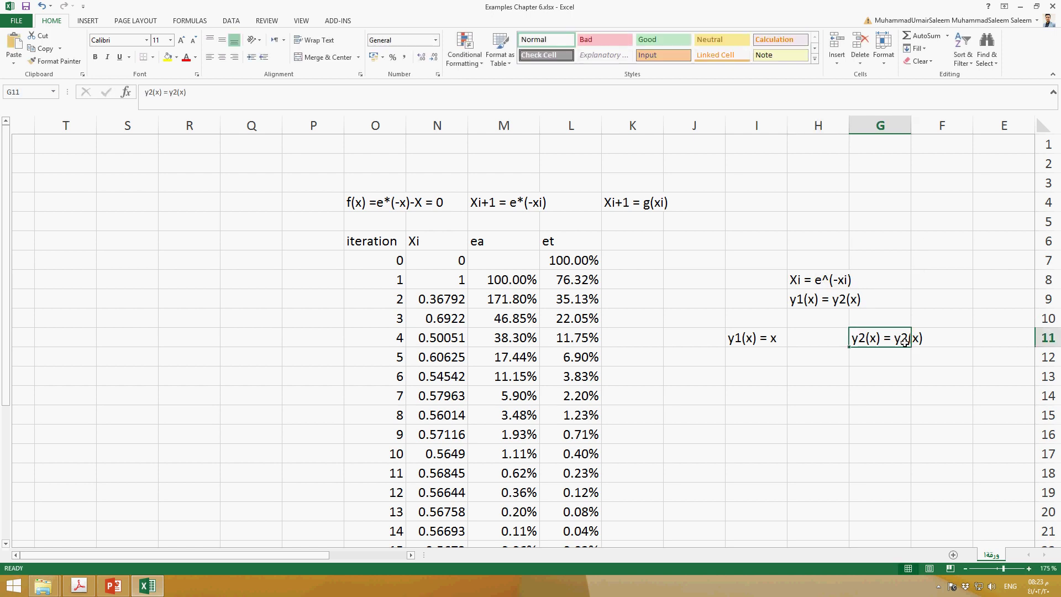
- Replace the right side of the y2(x) equation in G11 with e^(-xi)
double_click(905, 342)
left_click_drag(893, 338, 918, 338)
type("e^(-xi)")
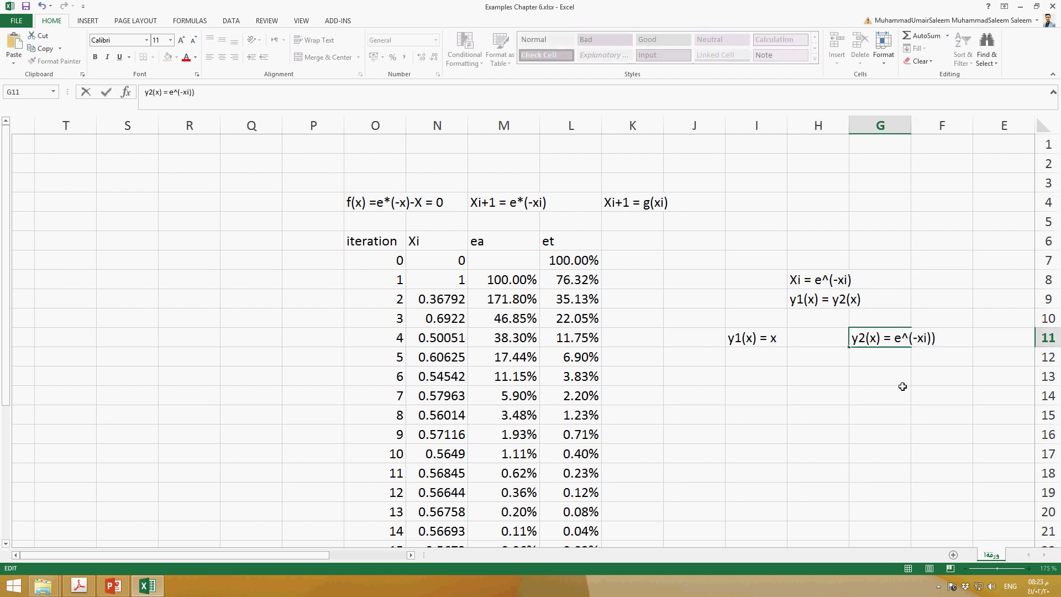
left_click(903, 381)
- Move the y1(x) = x heading from I11 to H11 and enter x as the column heading in I11
left_click(760, 346)
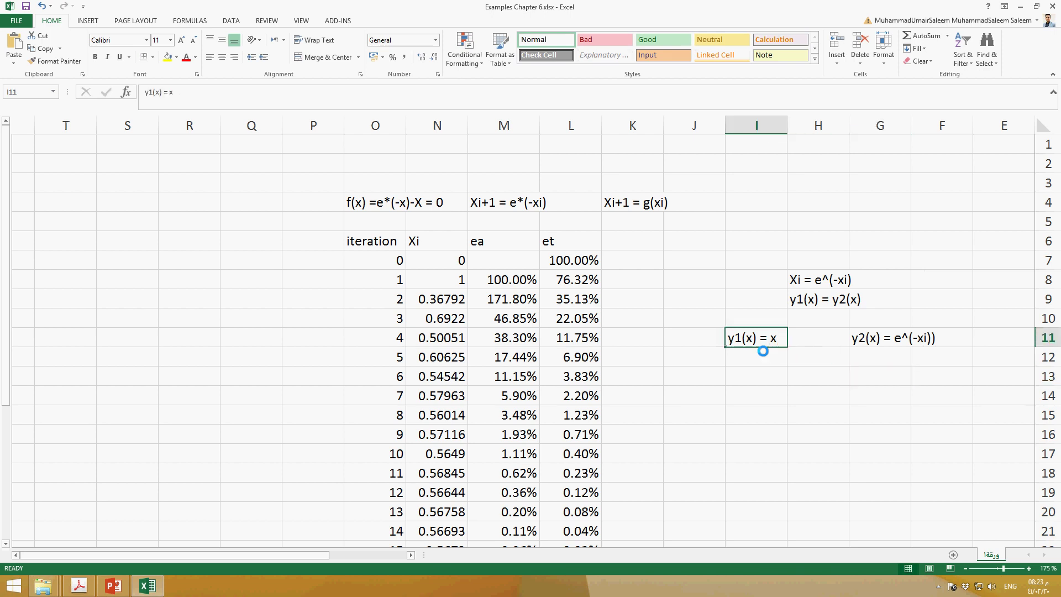
left_click_drag(762, 348, 824, 348)
left_click(796, 378)
left_click(755, 346)
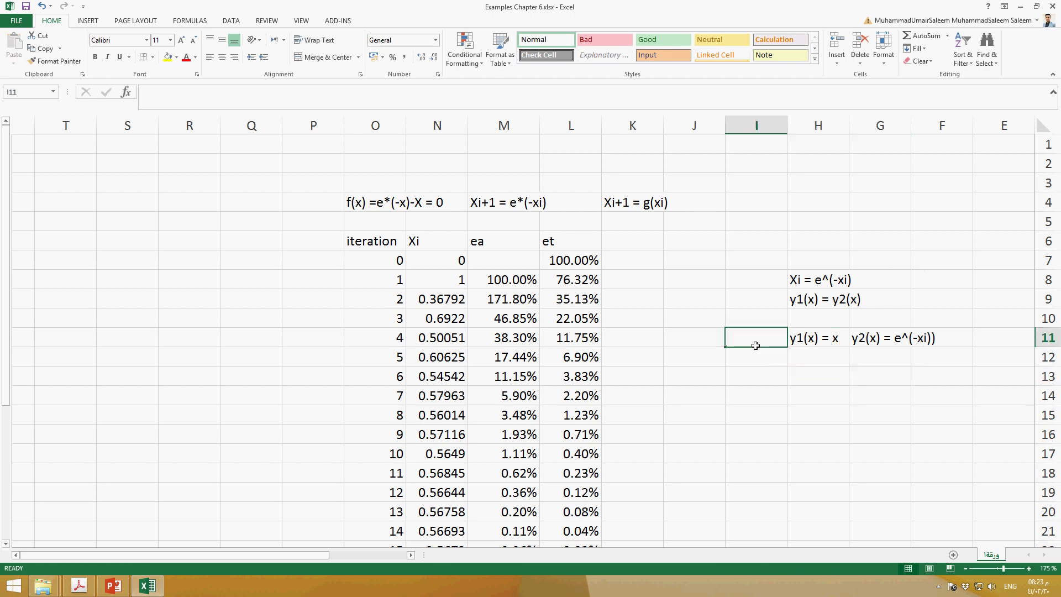
type("x")
left_click(760, 361)
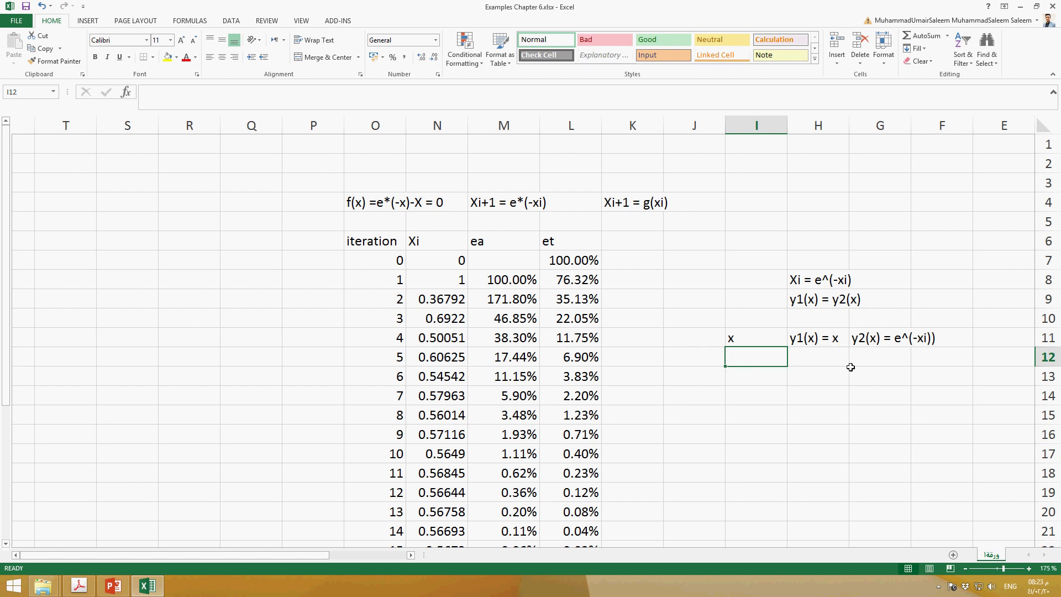
- Move the Xi = e^(-xi) and y1(x) = y2(x) equations from H8:H9 to S4:S5, beside the iteration table
scroll(765, 442, "down", 2)
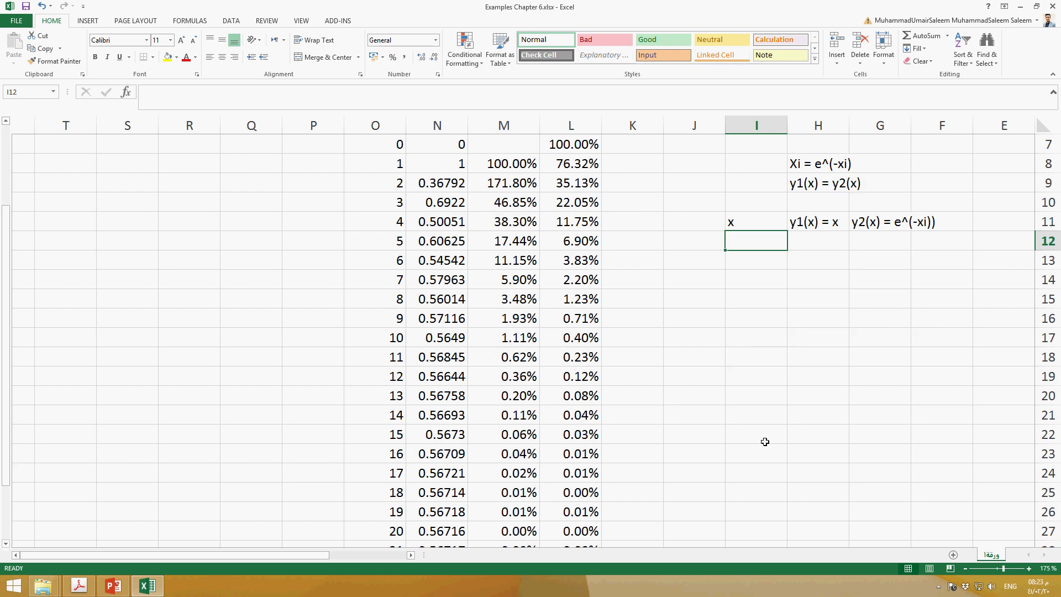
scroll(765, 442, "up", 2)
left_click_drag(804, 279, 857, 300)
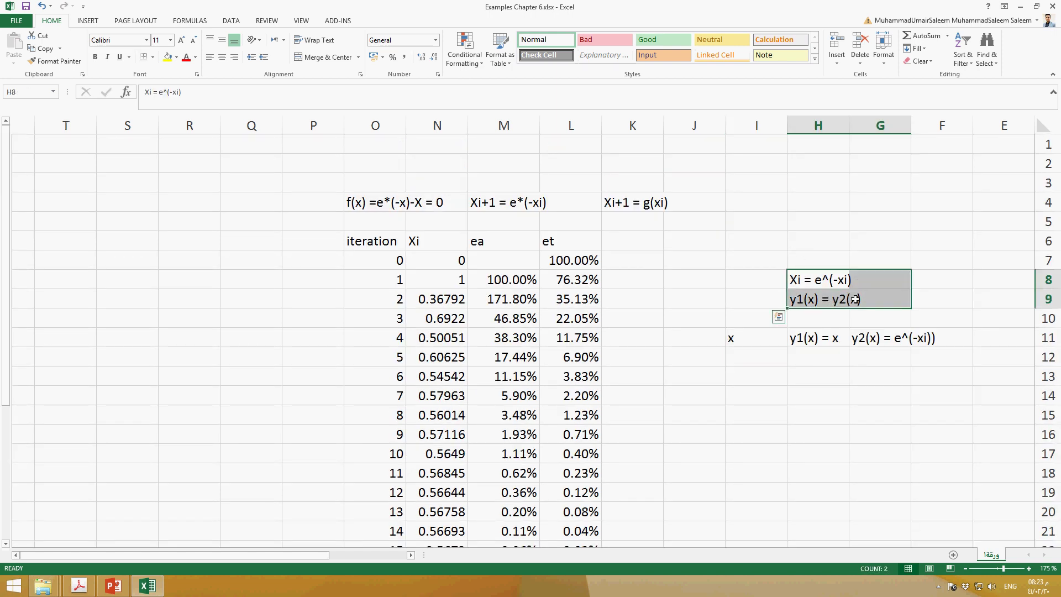
key("ctrl+c")
left_click(623, 261)
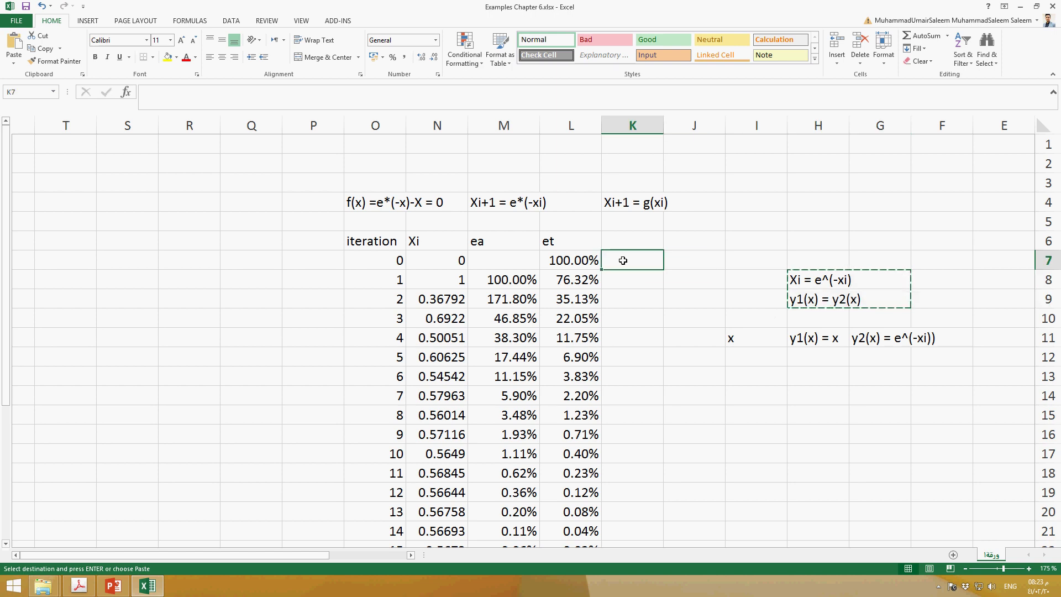
key("Return")
key("ctrl+z")
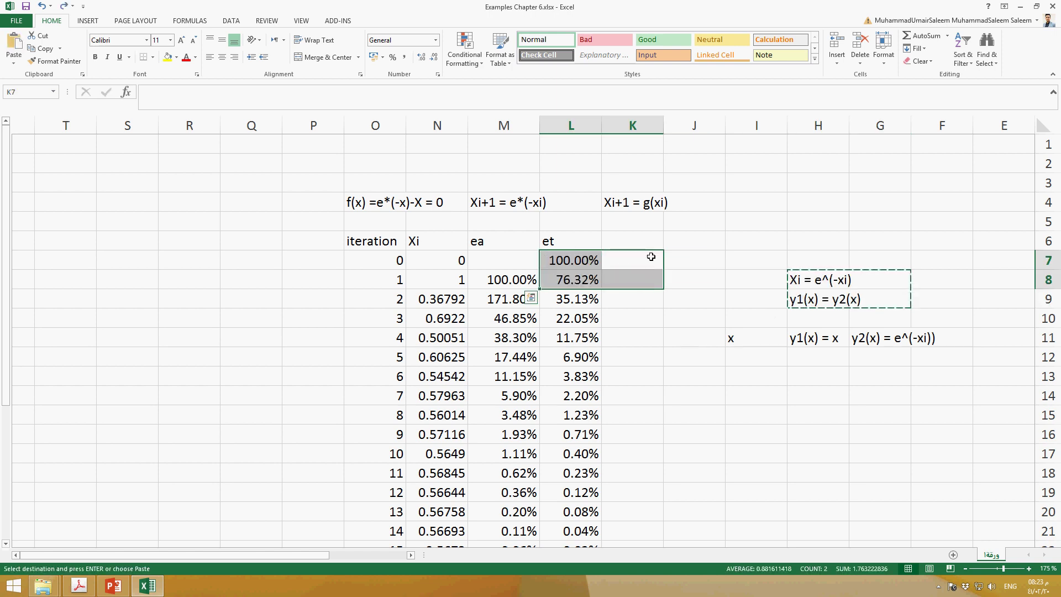
left_click(186, 202)
key("Return")
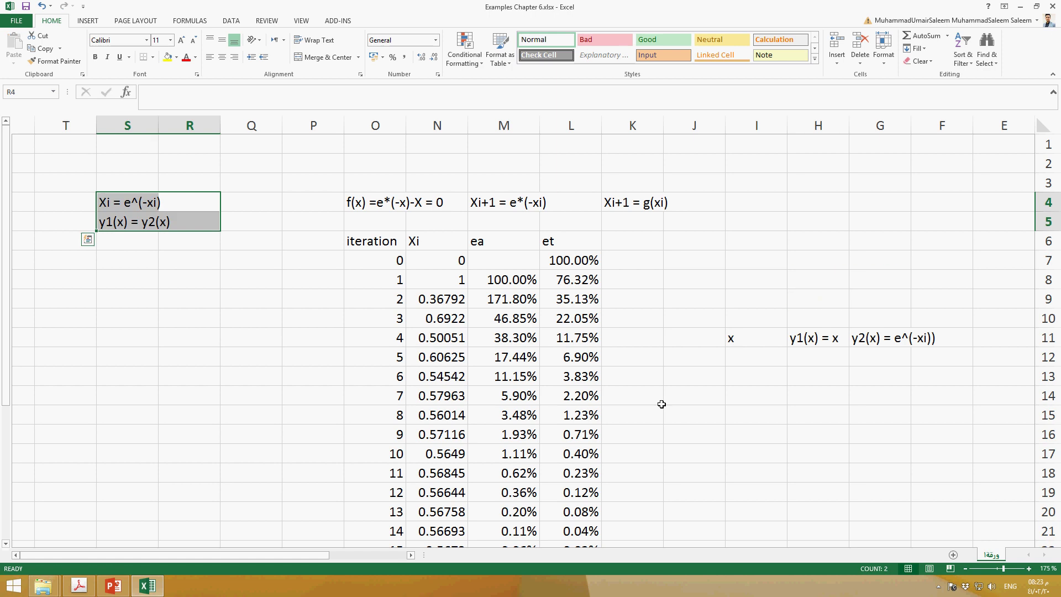
- Enter 0 as the first x value in I12 and the formula =I12 for y1(x) in H12
scroll(761, 382, "down", 3)
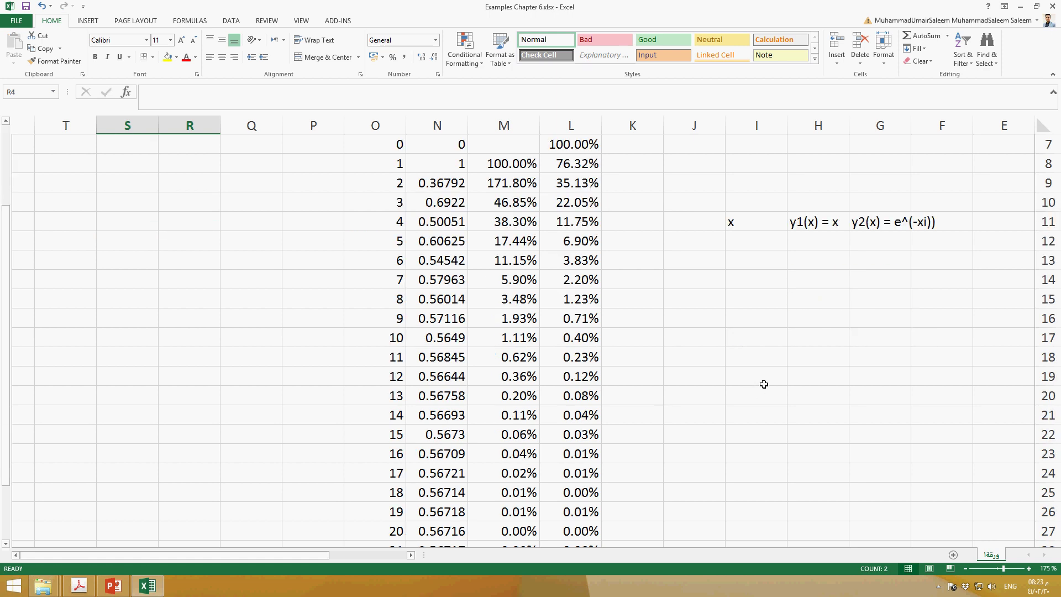
left_click(752, 182)
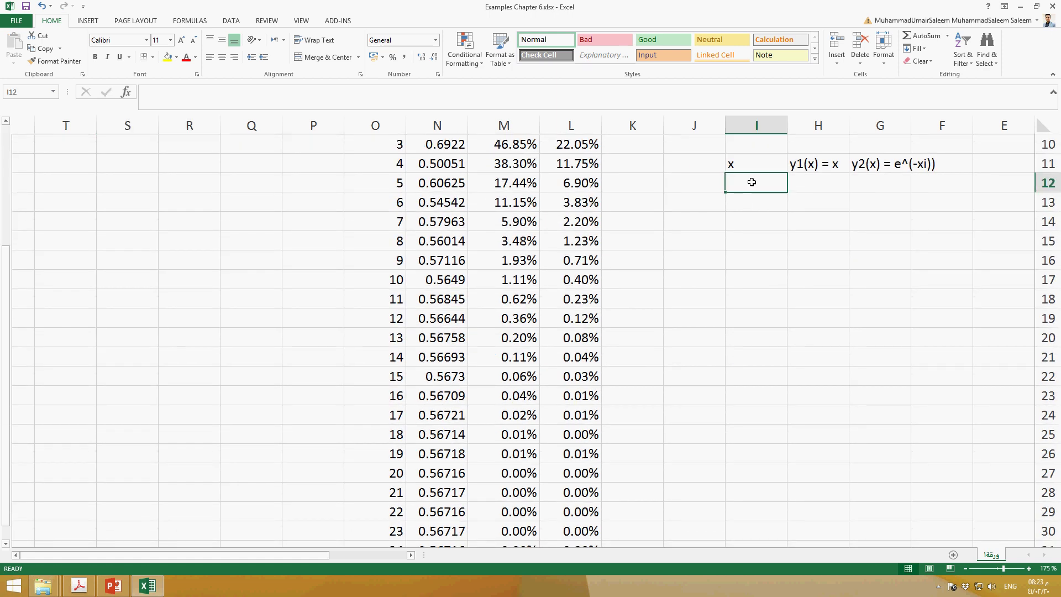
type("0")
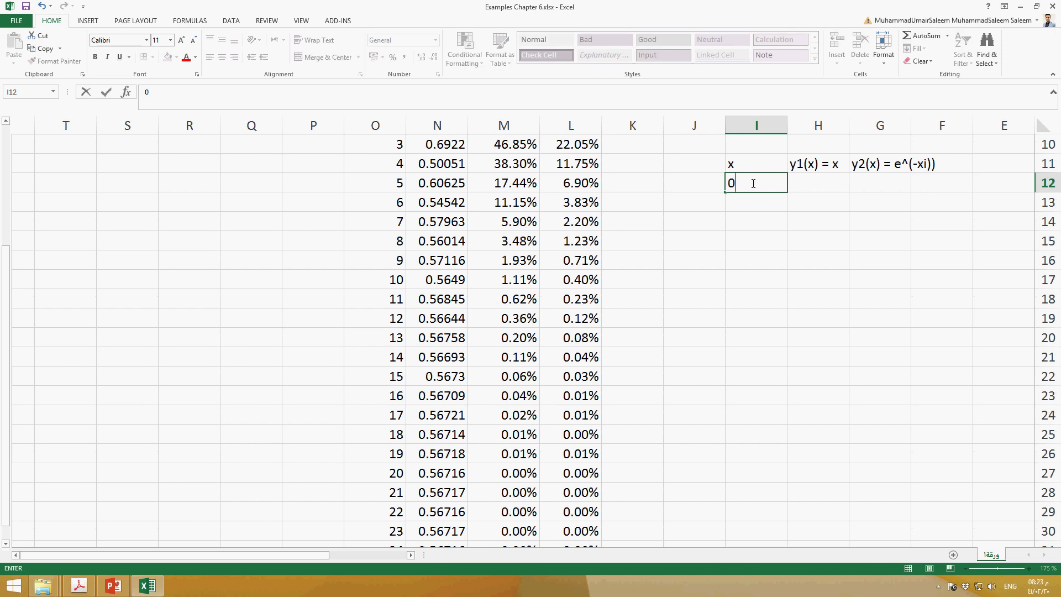
key("Return")
key("Left")
key("Up")
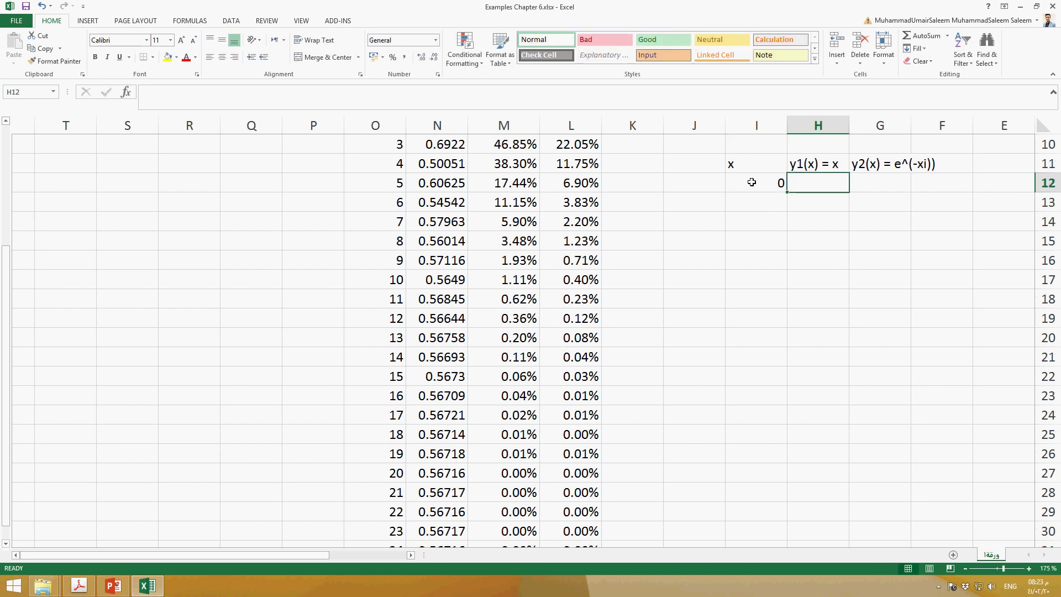
type("=")
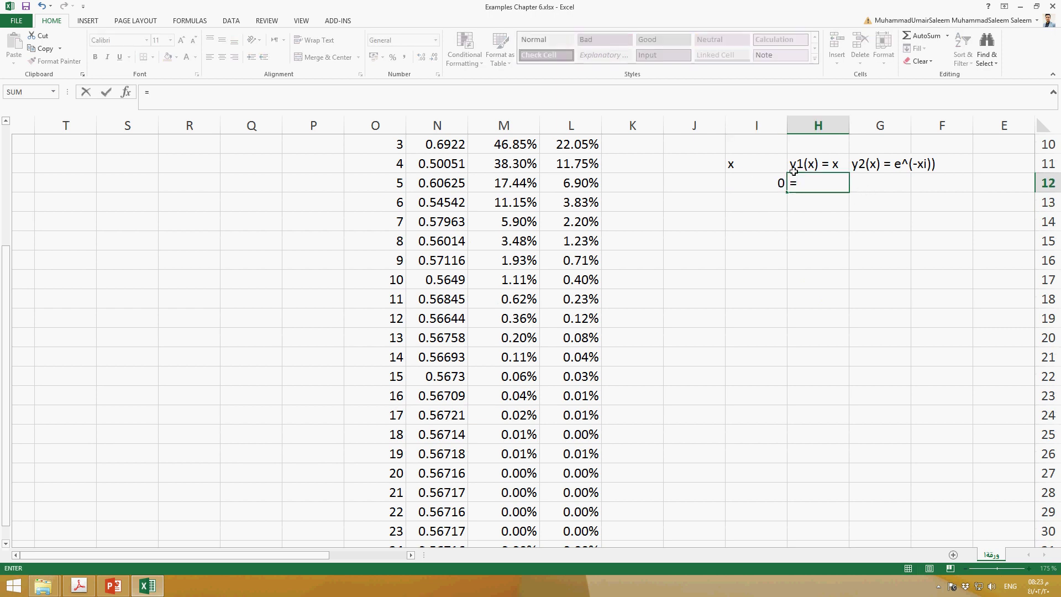
left_click(751, 183)
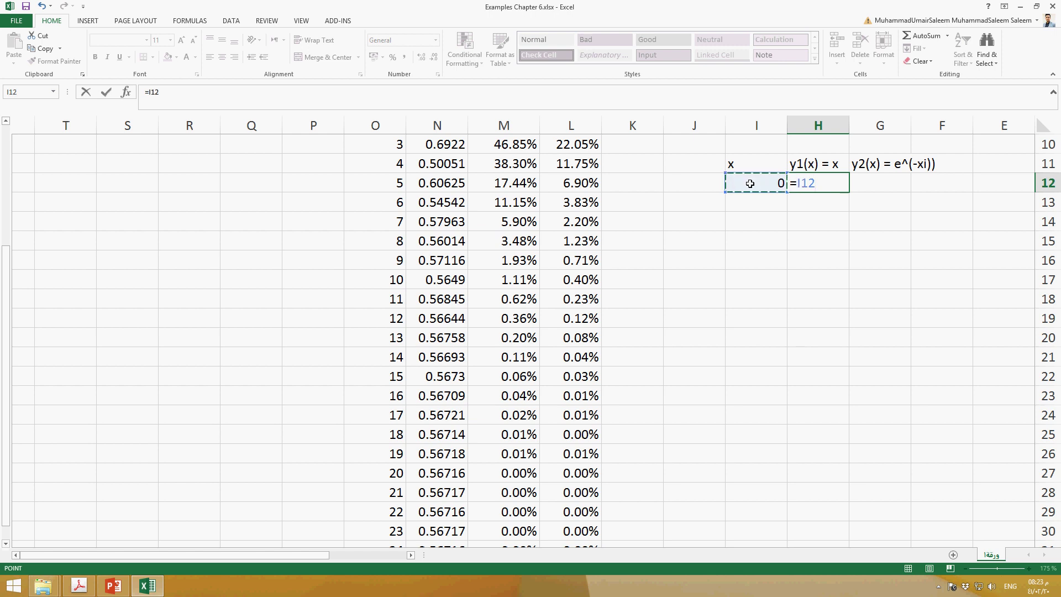
key("Return")
- Enter the y2(x) formula =2.718^(-I12) in G12
left_click(889, 185)
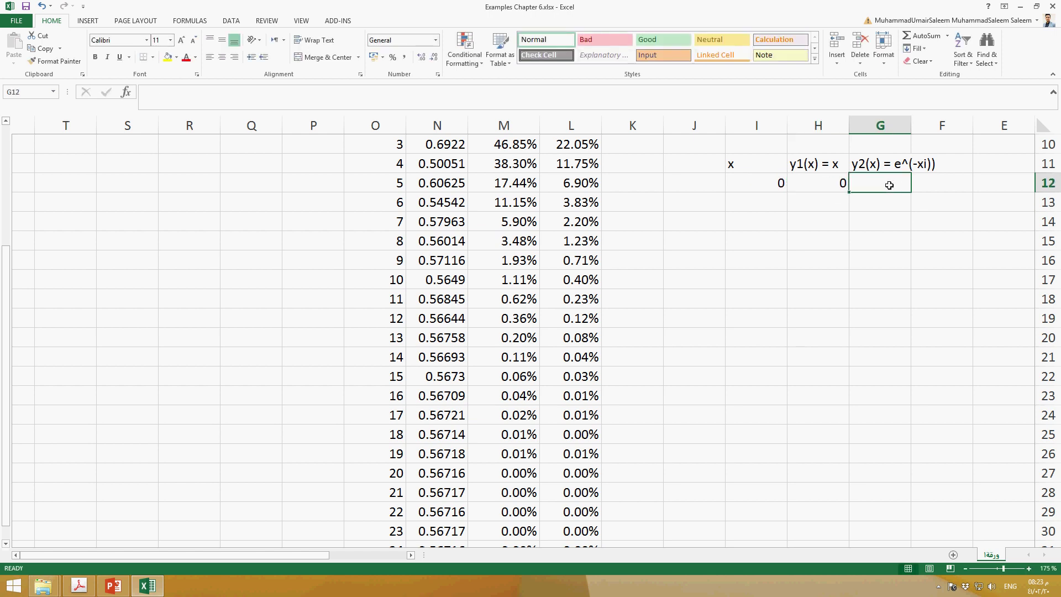
type("=")
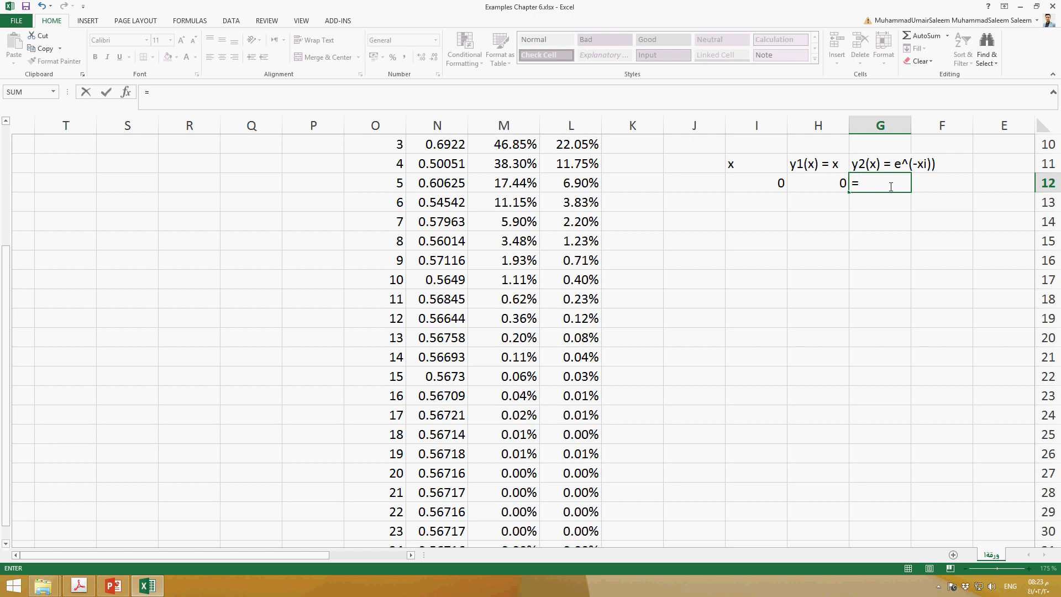
type("2.718^(-")
left_click(768, 189)
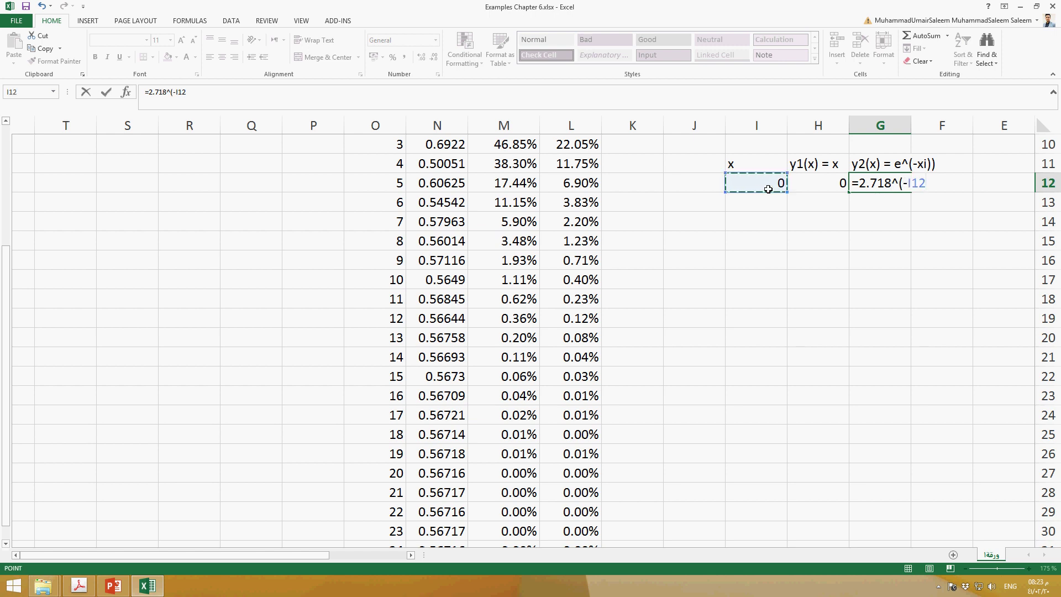
key("Return")
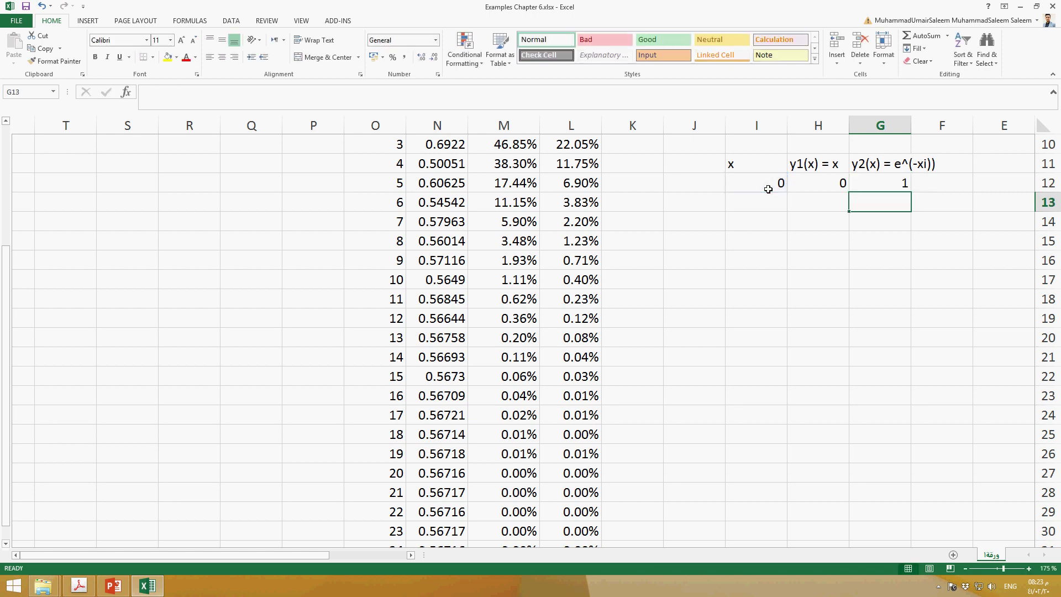
- Copy the x, y1(x) and y2(x) cells of row 12 down through rows 13 to 31
key("Up")
key("Left")
key("Left")
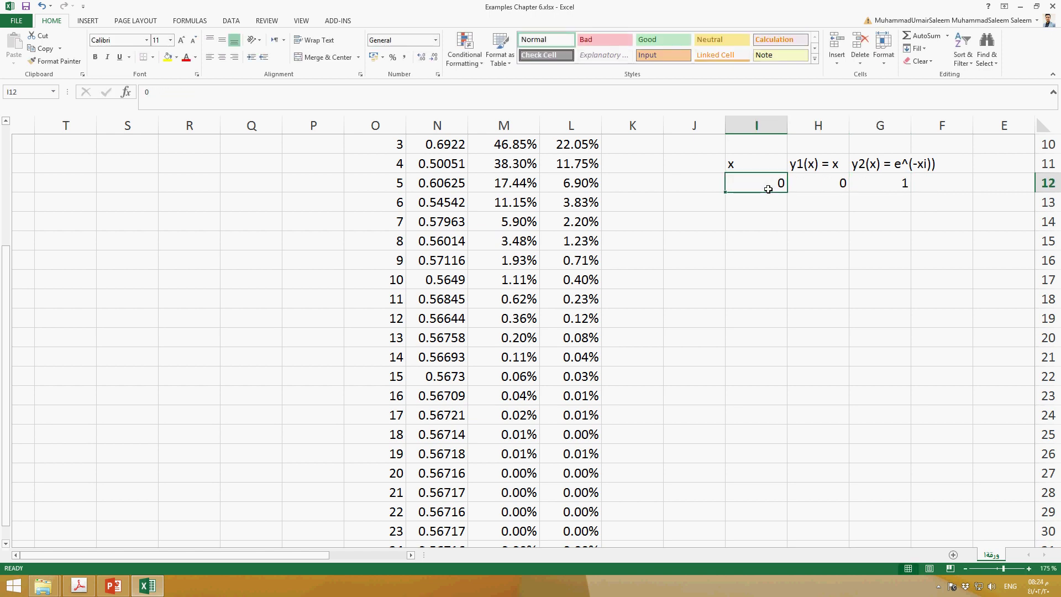
key("shift+Right")
key("shift+Right")
key("ctrl+c")
key("Left")
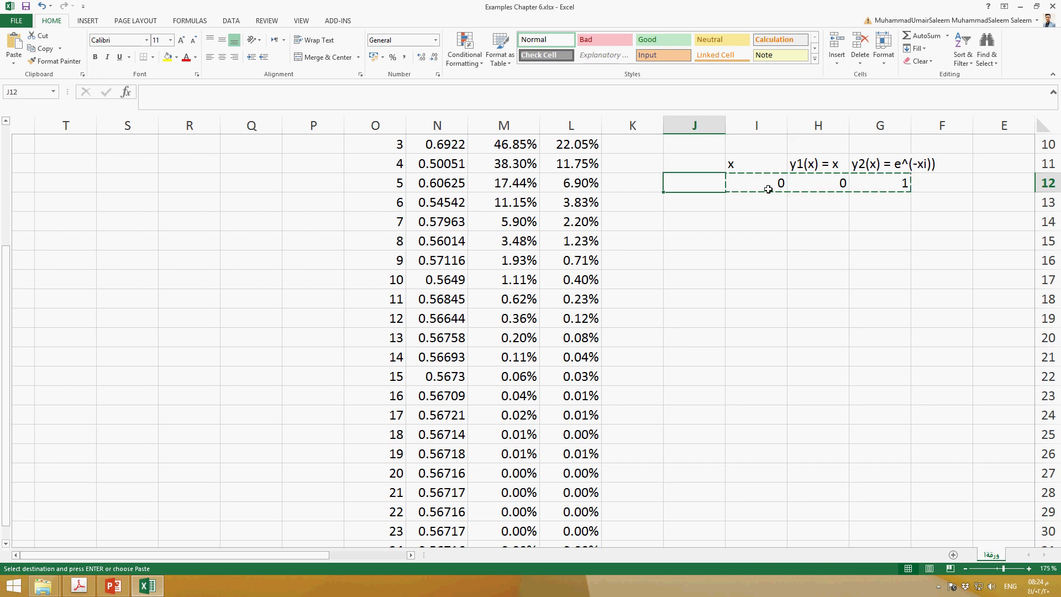
key("Down")
key("Left")
key("shift+Right")
key("shift+Right")
key("shift+Down")
key("shift+Down")
key("shift+Down")
key("shift+Down")
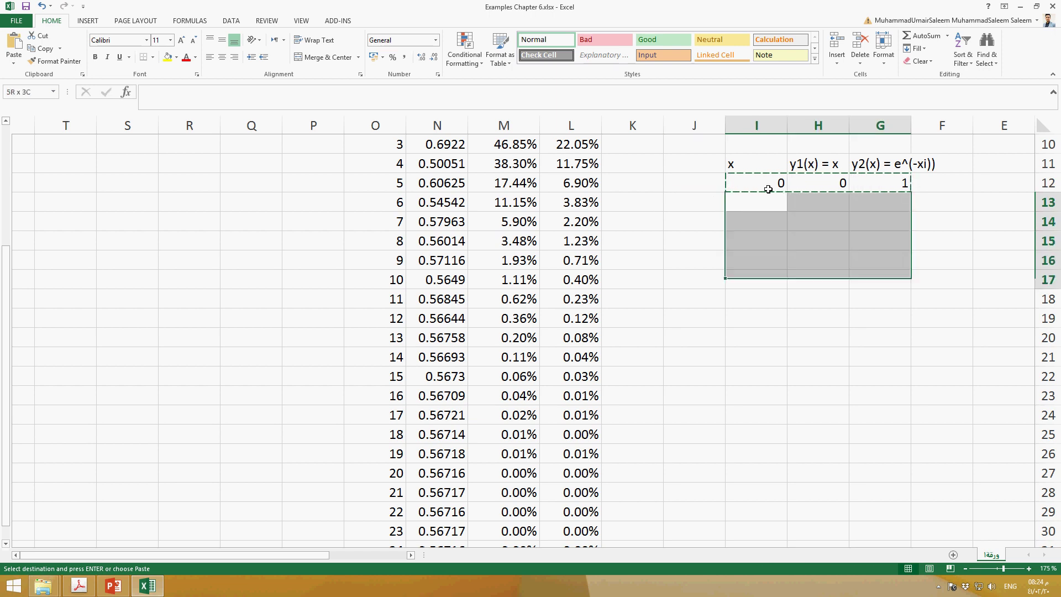
key("shift+Down")
key("shift+Down")
key("shift+Down")
key("shift+Down")
key("shift+Down")
key("shift+Down")
key("shift+Down")
key("shift+Down")
key("shift+Down")
key("shift+Down")
key("shift+Down")
key("shift+Down")
key("shift+Down")
key("shift+Down")
key("ctrl+v")
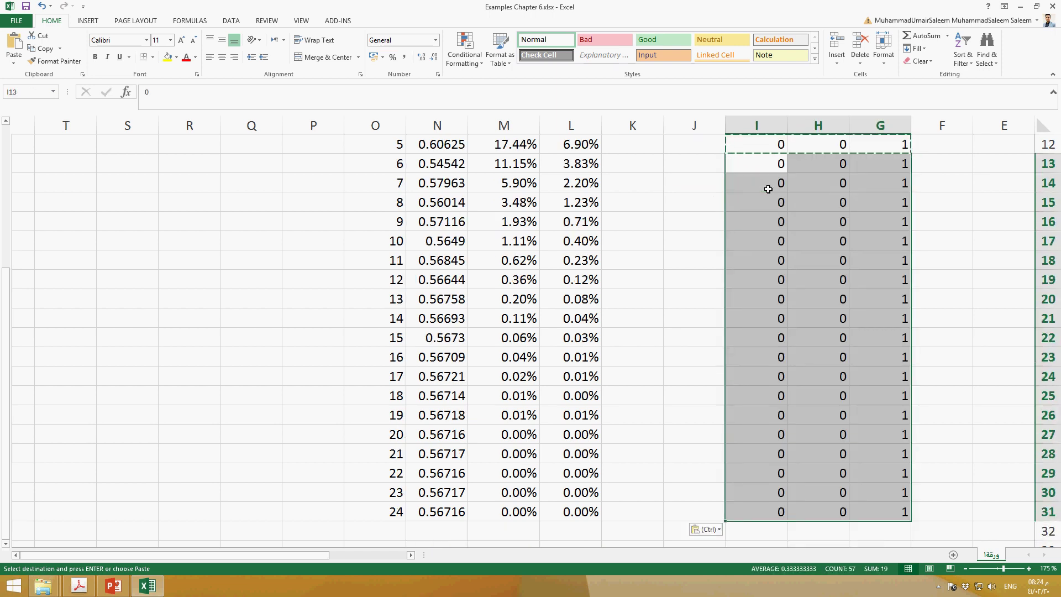
- Check the y2(x) formula in G12 and its cell reference
key("Up")
scroll(768, 189, "up", 2)
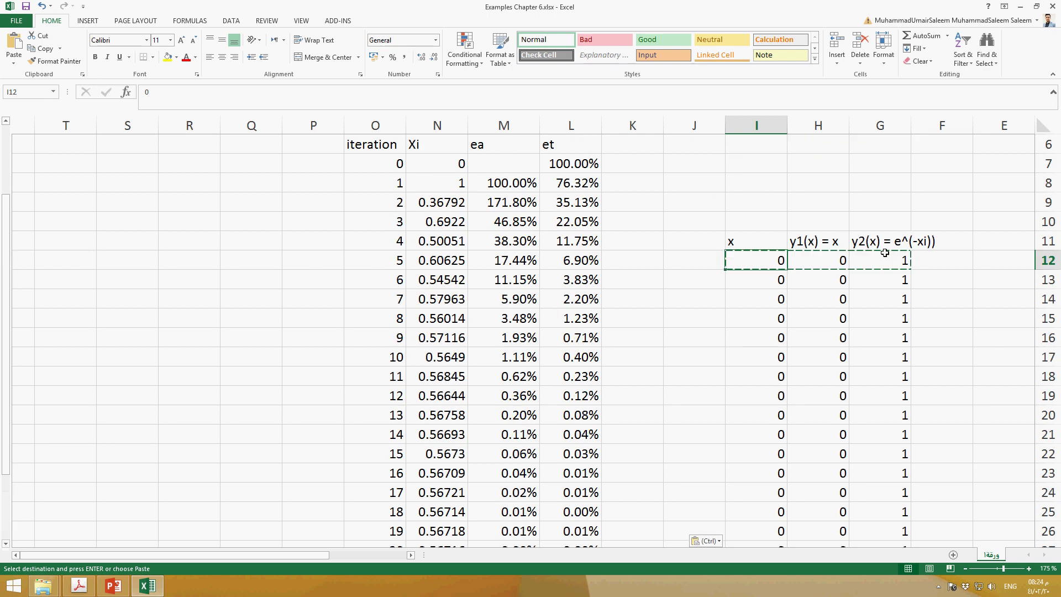
double_click(893, 261)
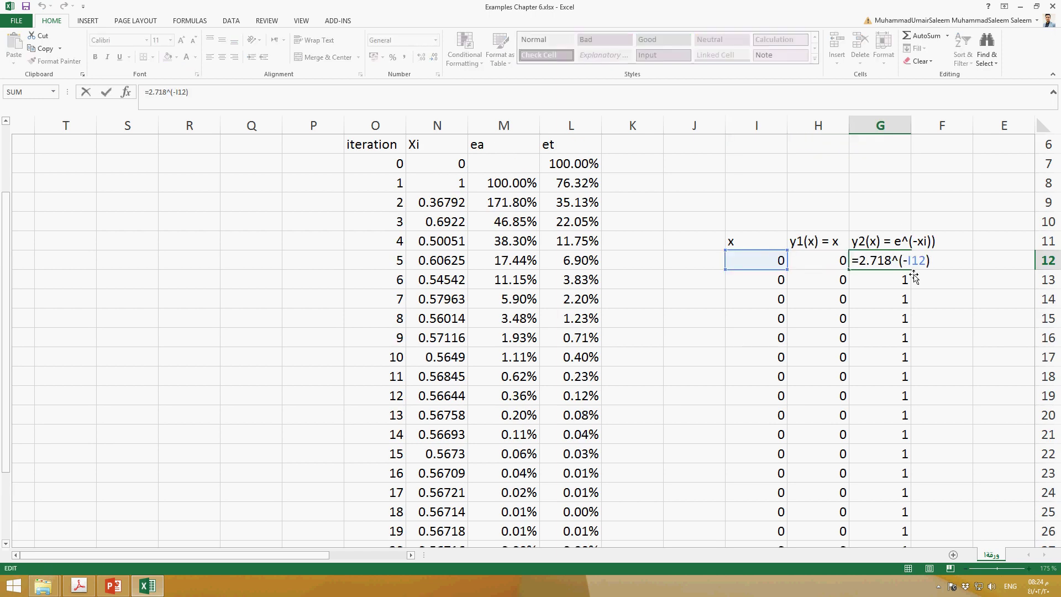
left_click(840, 301)
- Enter the formula =I12+1 in I13 so x increases by 1 from the row above
left_click(763, 284)
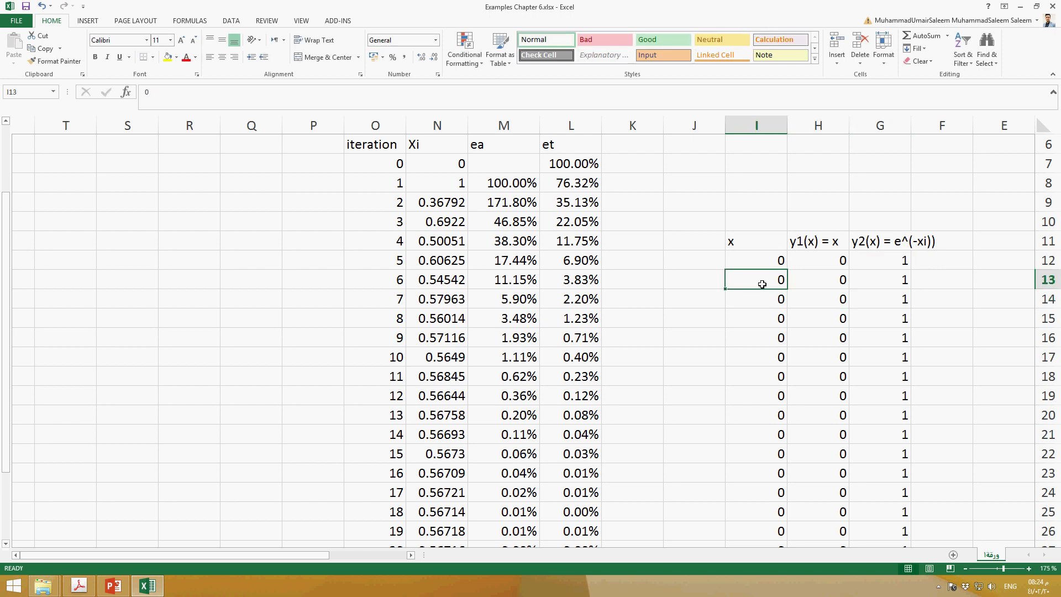
key("Up")
key("Down")
type("=")
left_click(760, 263)
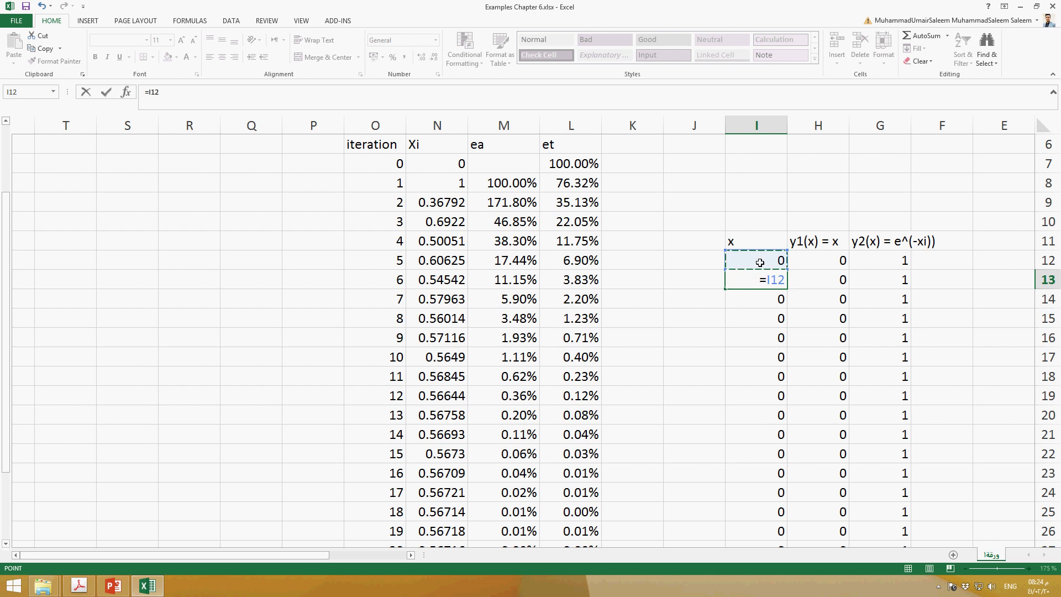
type("+1")
key("ctrl+Return")
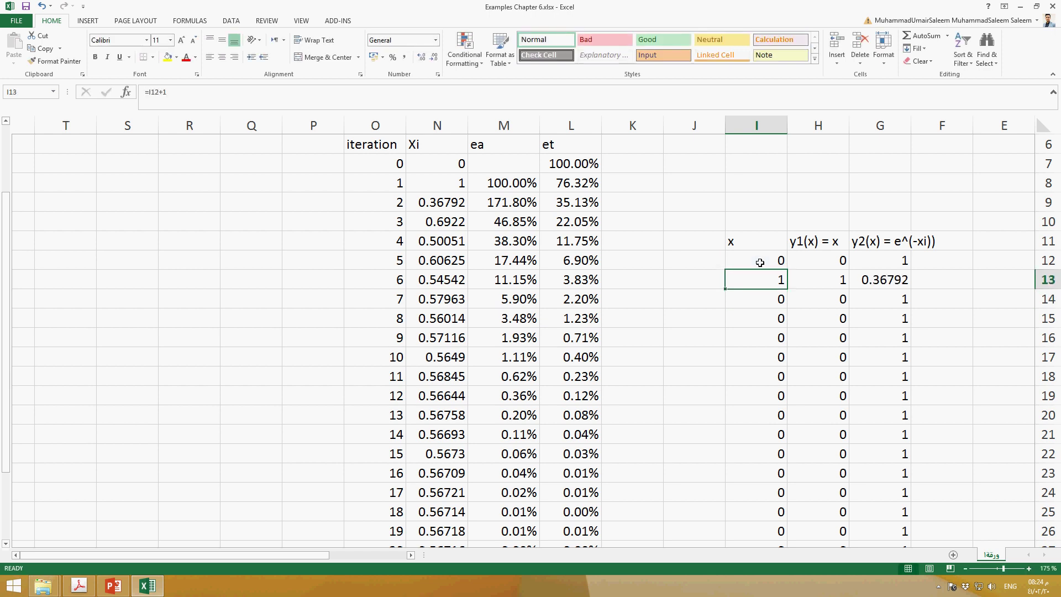
- Copy the x increment formula from I13 down through I14 to I31
key("ctrl+c")
key("Down")
key("shift+Down")
key("shift+Down")
key("shift+Down")
key("shift+Down")
key("shift+Down")
key("shift+Down")
key("shift+Down")
key("shift+Down")
key("shift+Down")
key("shift+Down")
key("shift+Down")
key("shift+Down")
key("shift+Down")
key("shift+Down")
key("shift+Down")
key("shift+Down")
key("shift+Down")
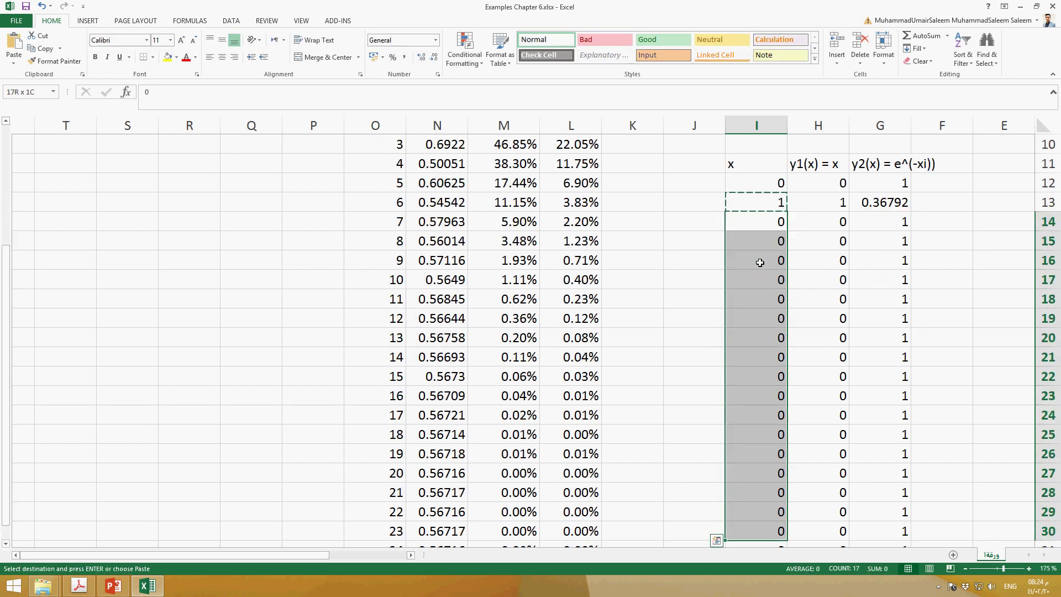
key("ctrl+v")
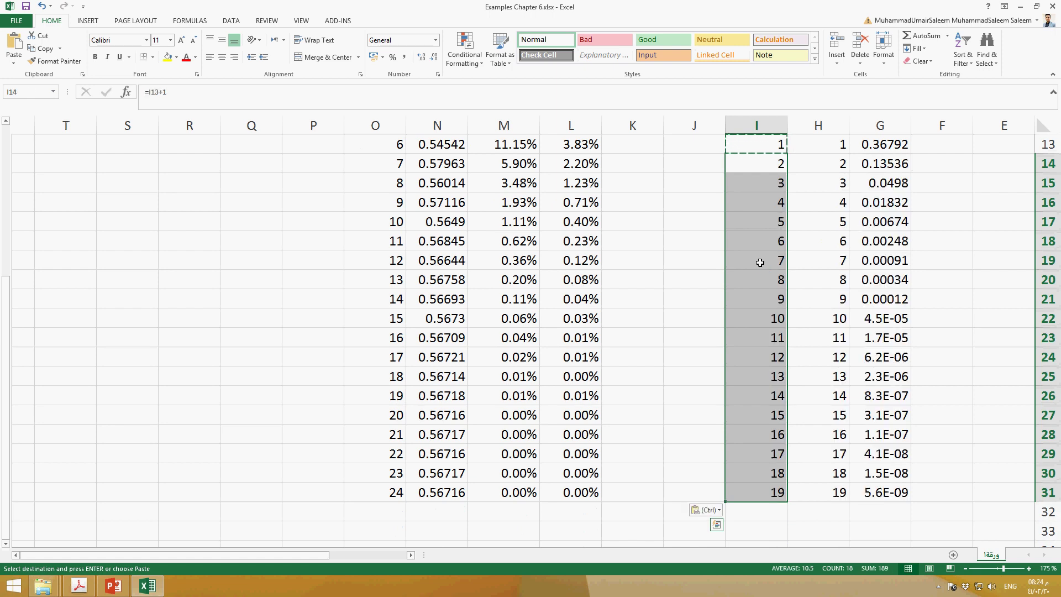
key("Escape")
- Insert a Scatter with Straight Lines chart from the x, y1(x) and y2(x) values in rows 12 to 31
key("ctrl+Up")
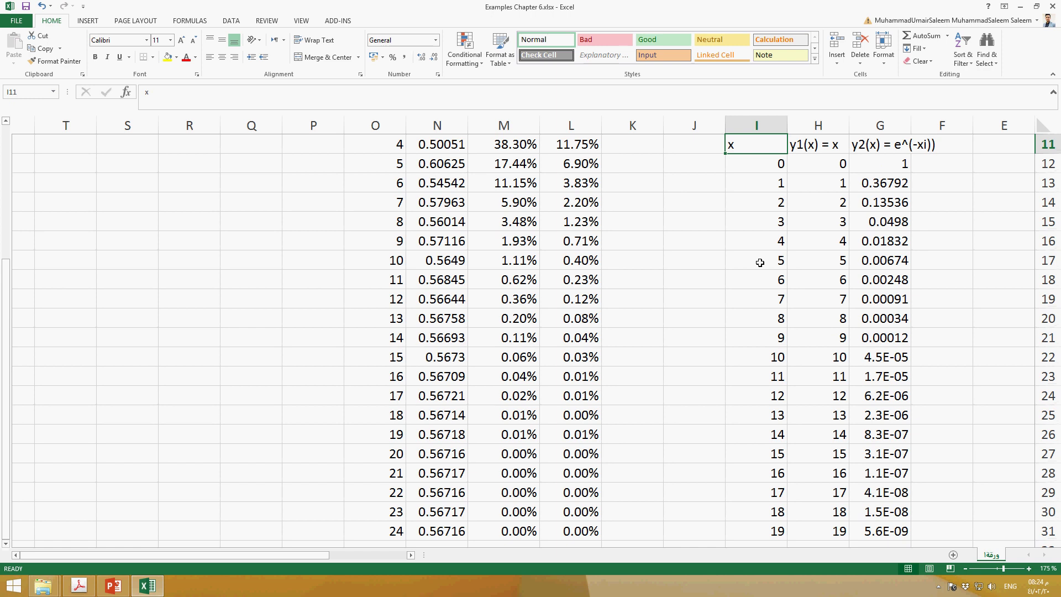
scroll(760, 263, "up", 4)
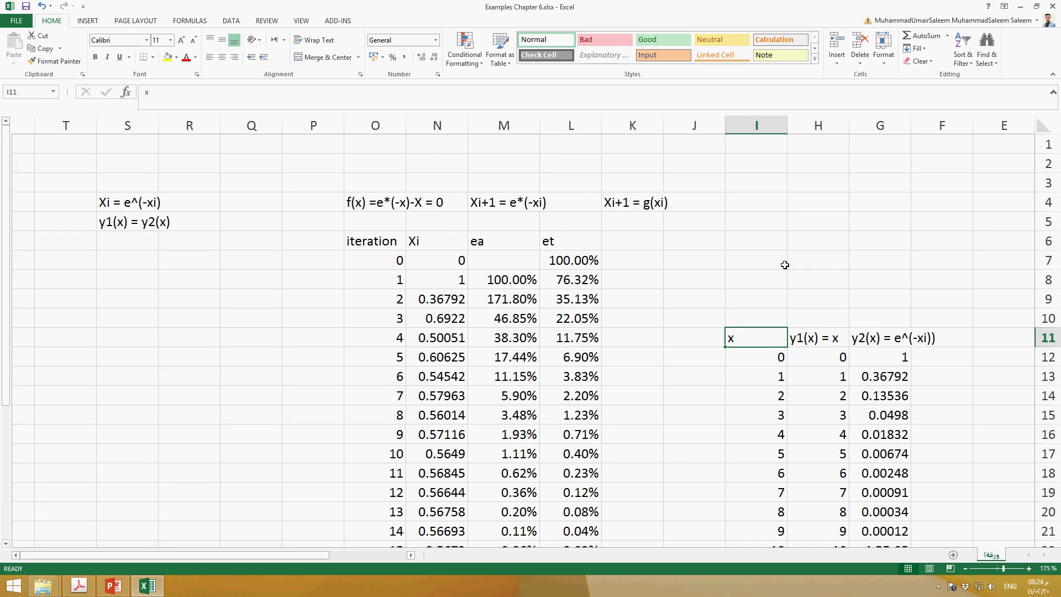
left_click_drag(779, 337, 849, 424)
left_click(818, 473)
left_click_drag(757, 357, 880, 533)
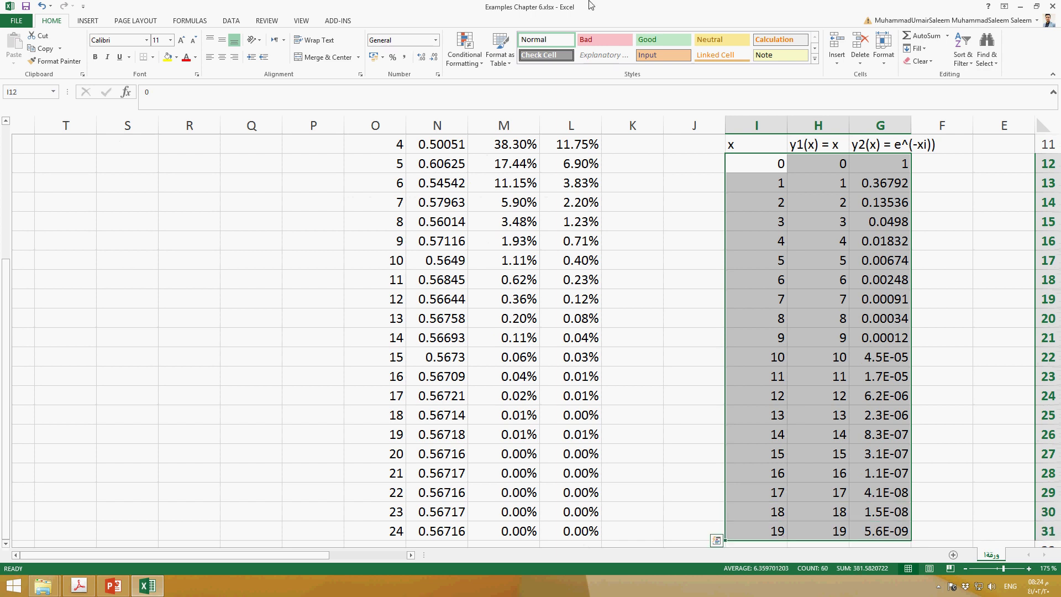
left_click(89, 21)
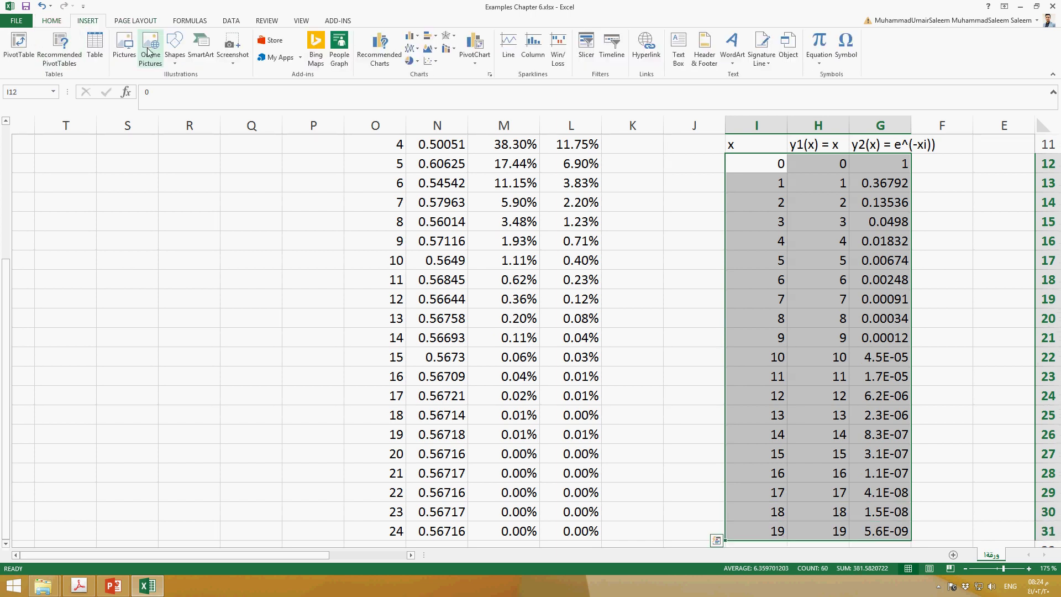
left_click(431, 61)
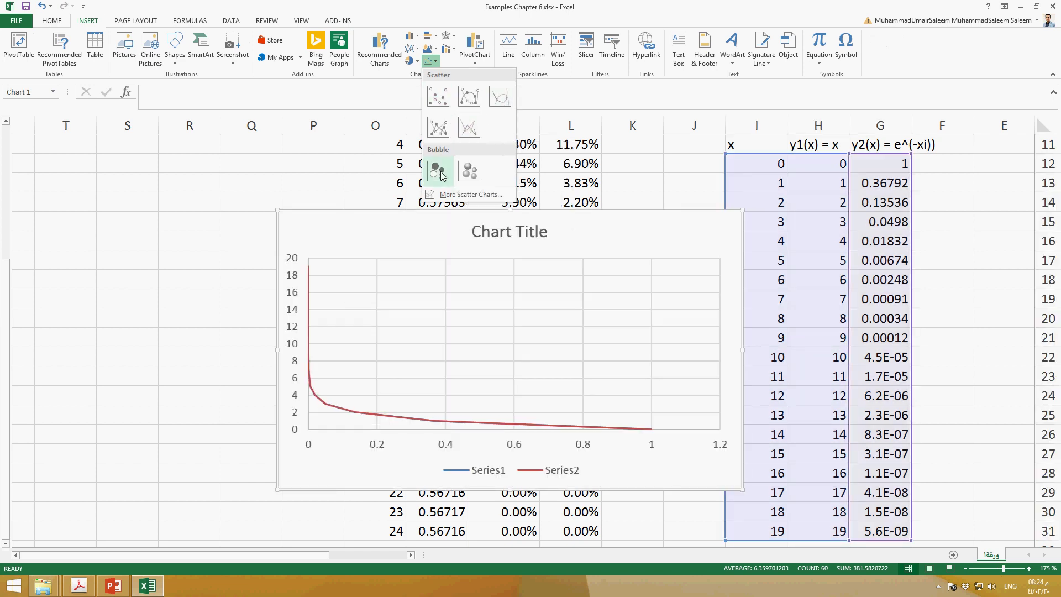
left_click(468, 127)
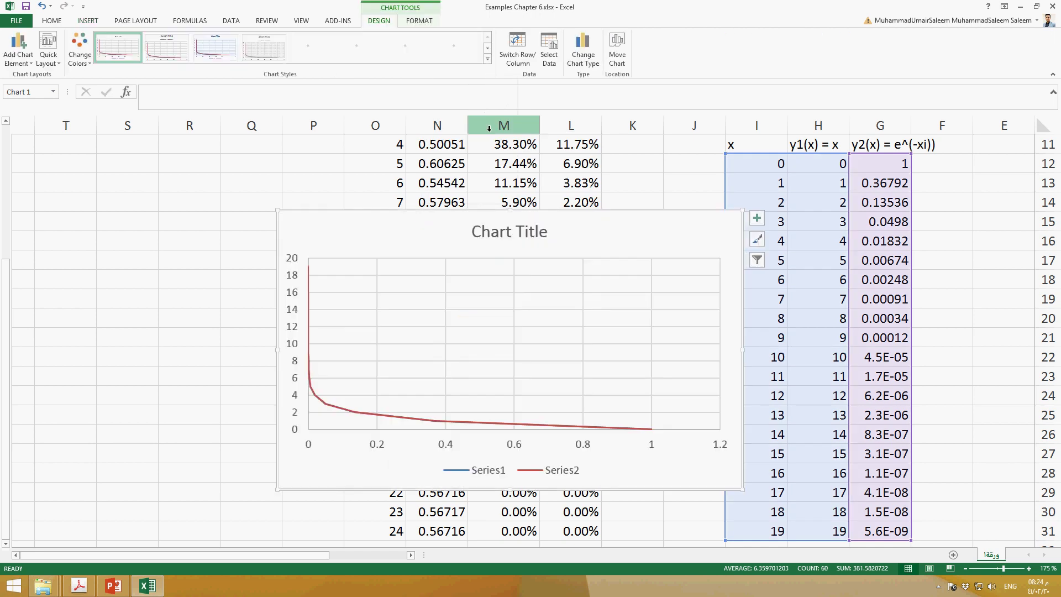
- Edit the chart's first series to use I12:I31 as X values and H12:H31 as Y values
right_click(415, 343)
left_click(435, 405)
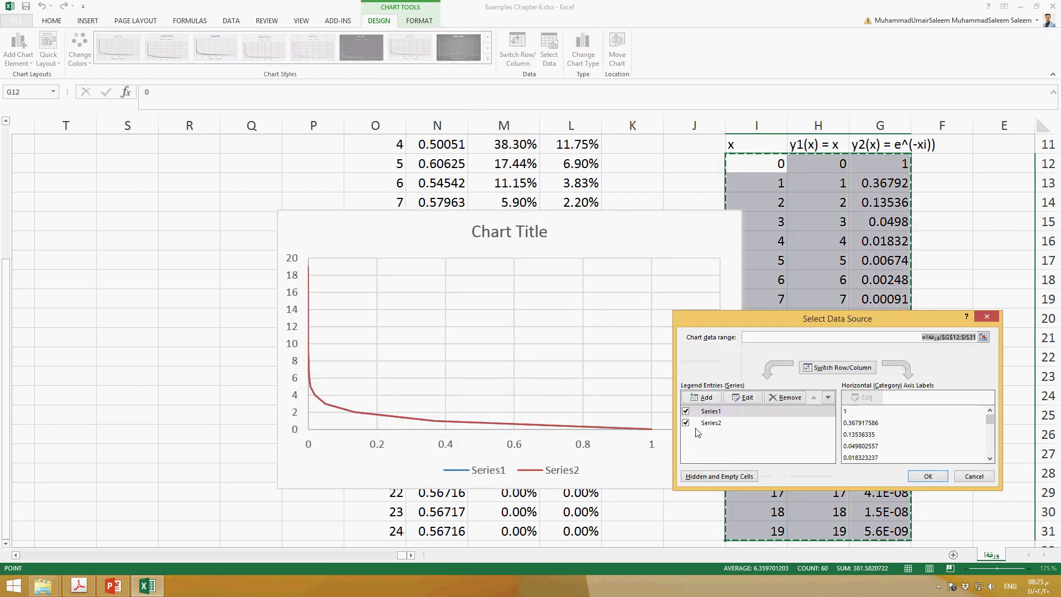
left_click(707, 412)
left_click(744, 397)
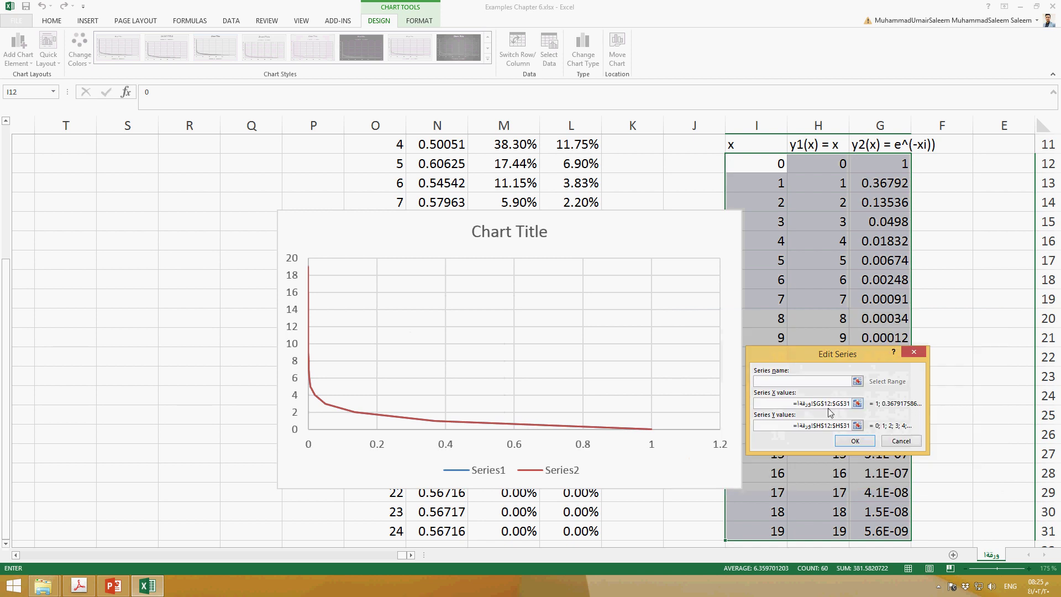
left_click(858, 404)
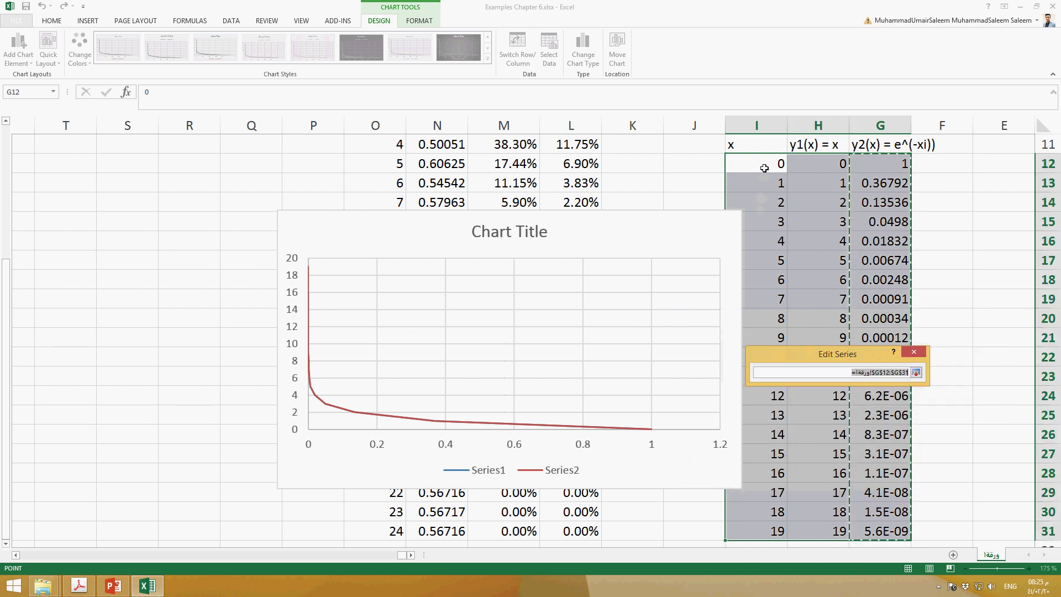
left_click_drag(765, 168, 776, 531)
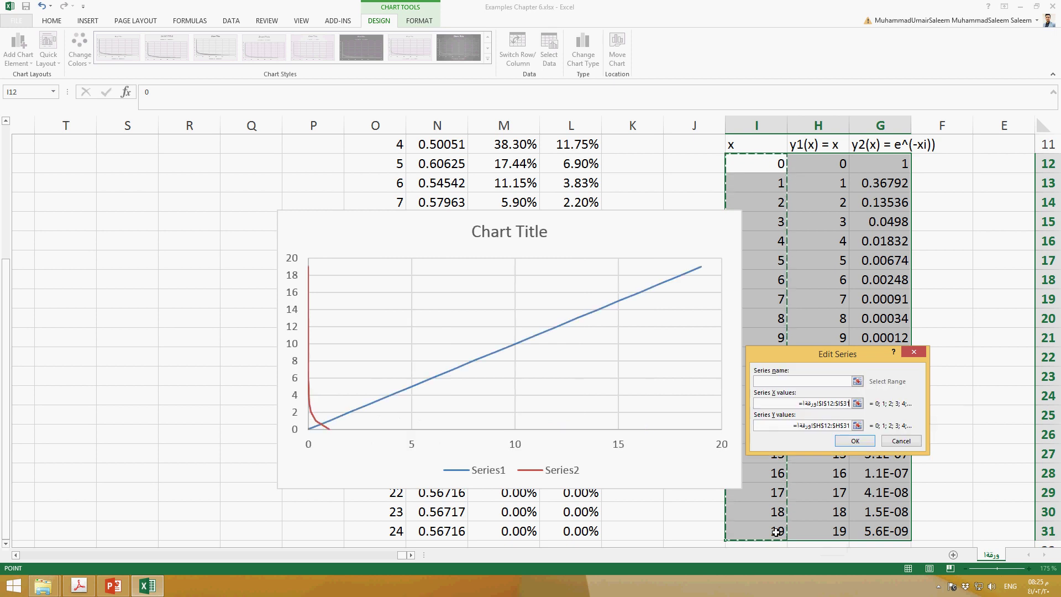
left_click(857, 425)
left_click_drag(841, 168, 843, 528)
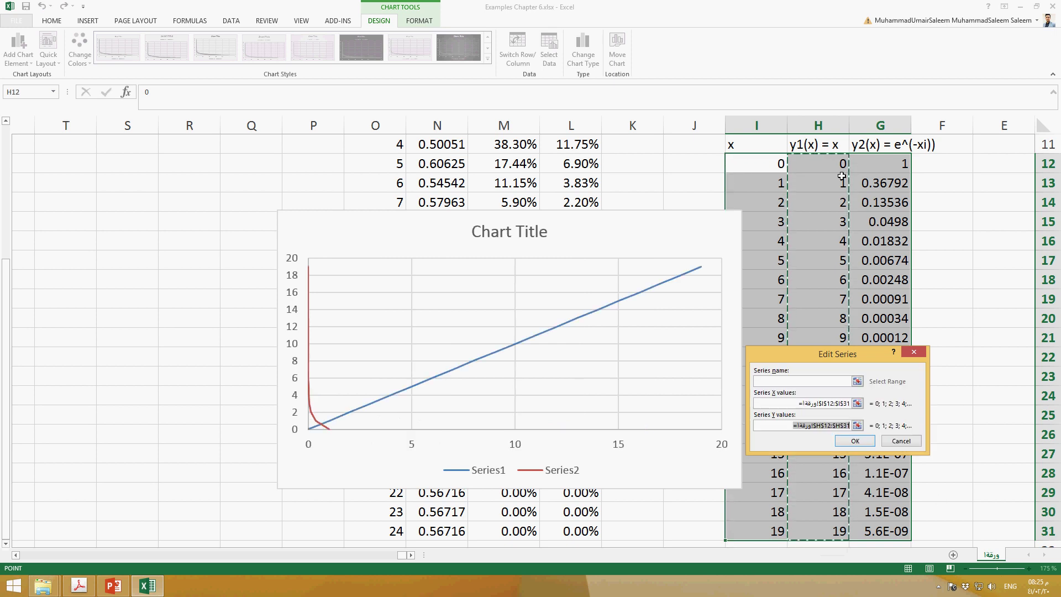
left_click(855, 442)
left_click(920, 478)
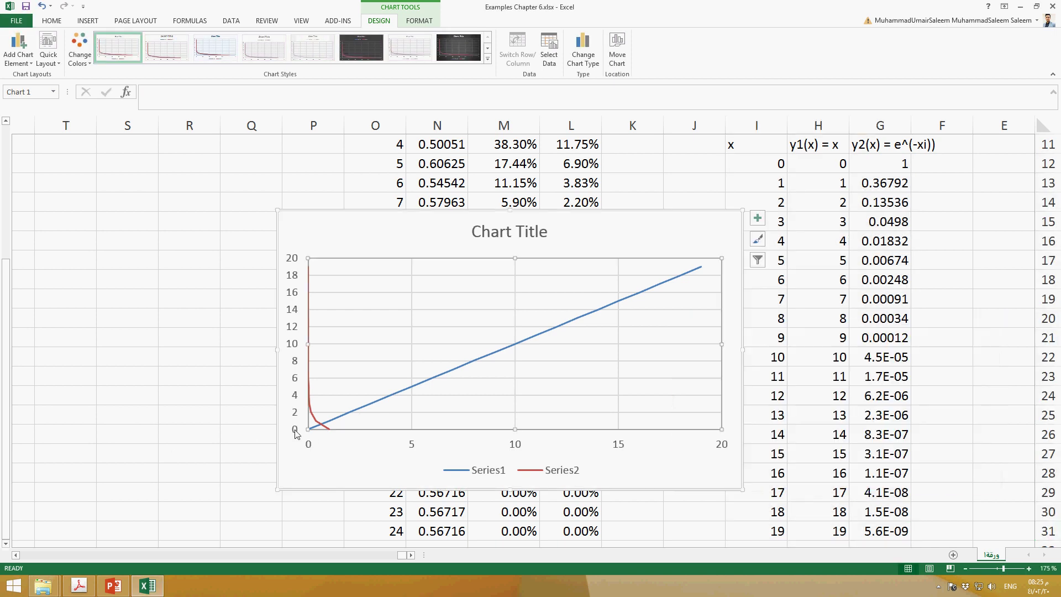
left_click(413, 447)
right_click(413, 448)
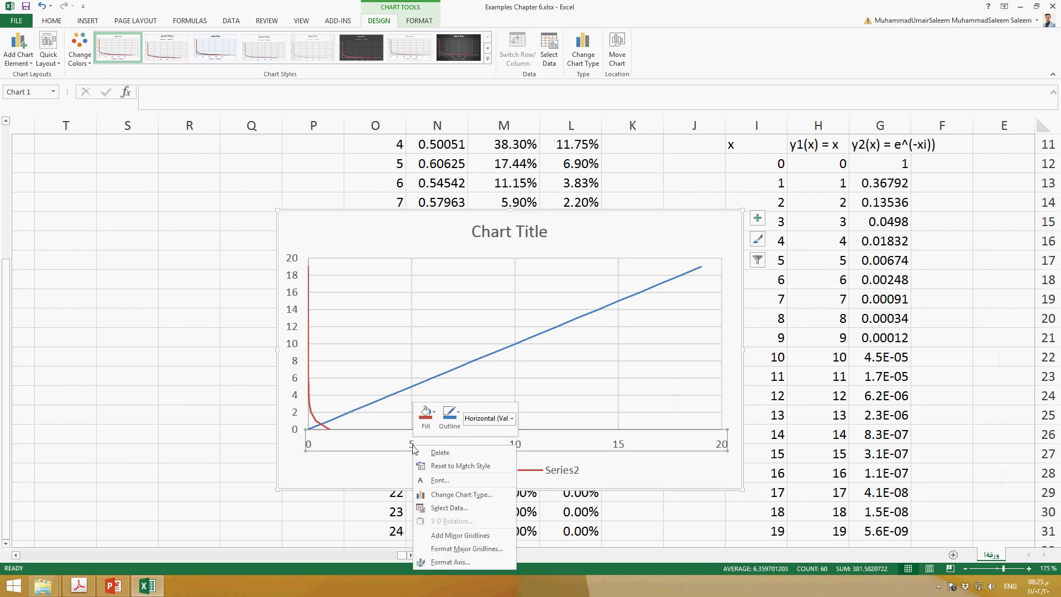
key("Escape")
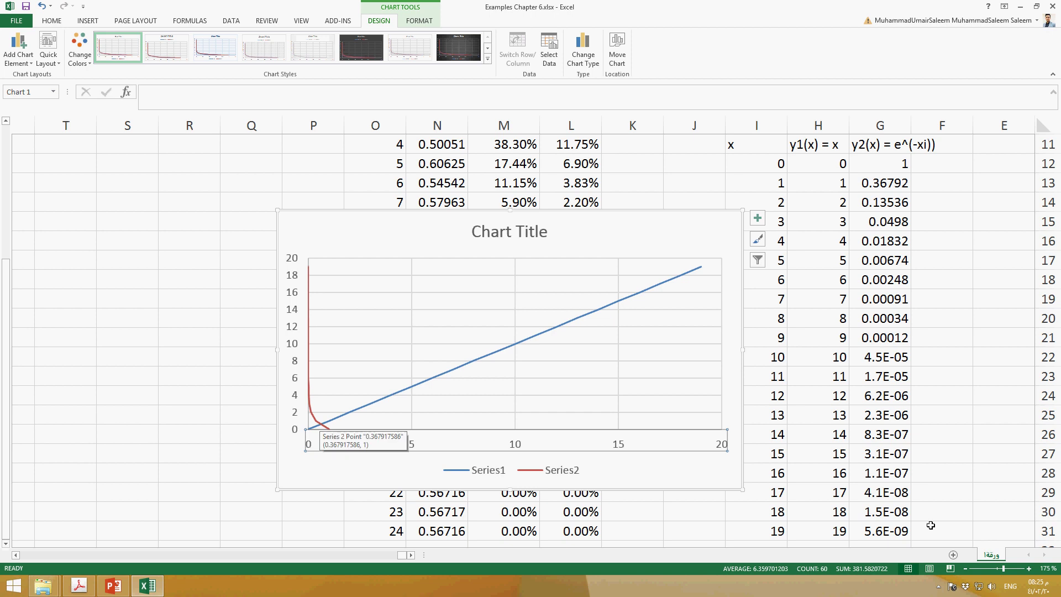
- Clear the x, y1(x) and y2(x) cells in rows 16 to 31, keeping only x values 0 to 3
left_click(880, 509)
left_click_drag(907, 532, 780, 262)
key("Delete")
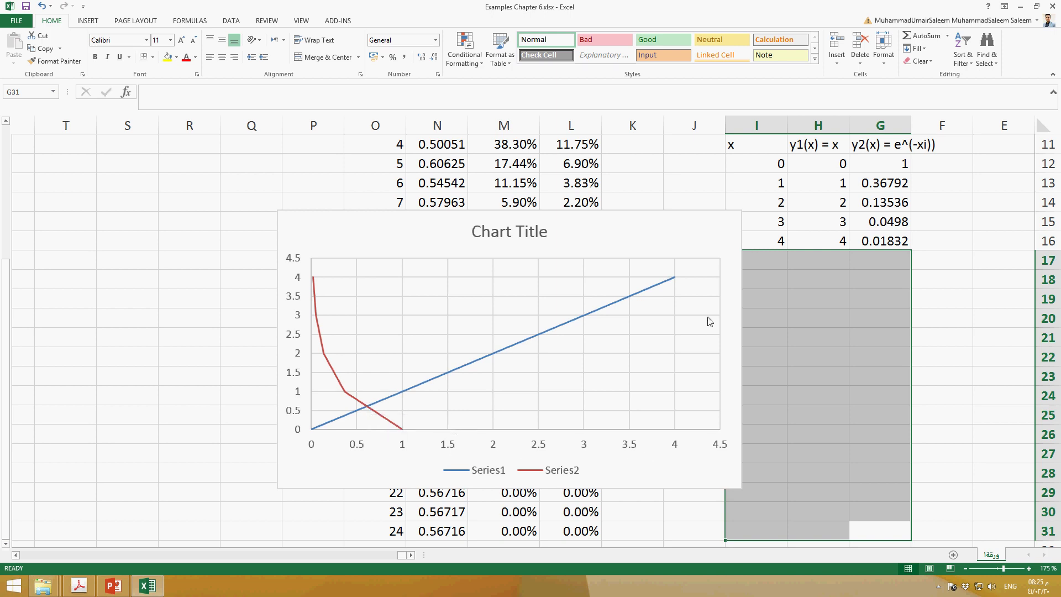
left_click(882, 258)
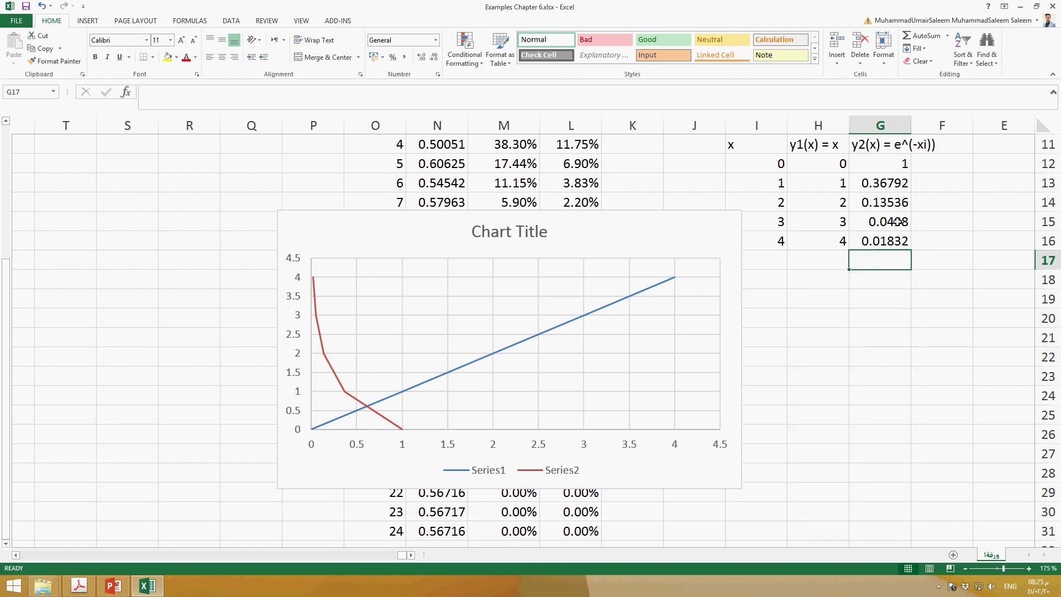
left_click_drag(783, 246, 854, 246)
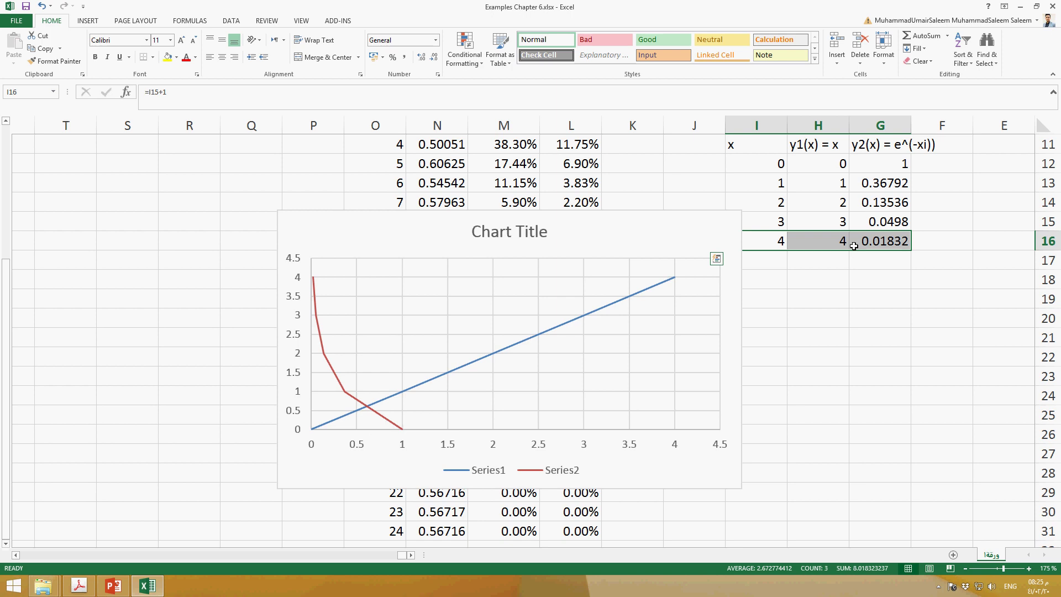
key("Delete")
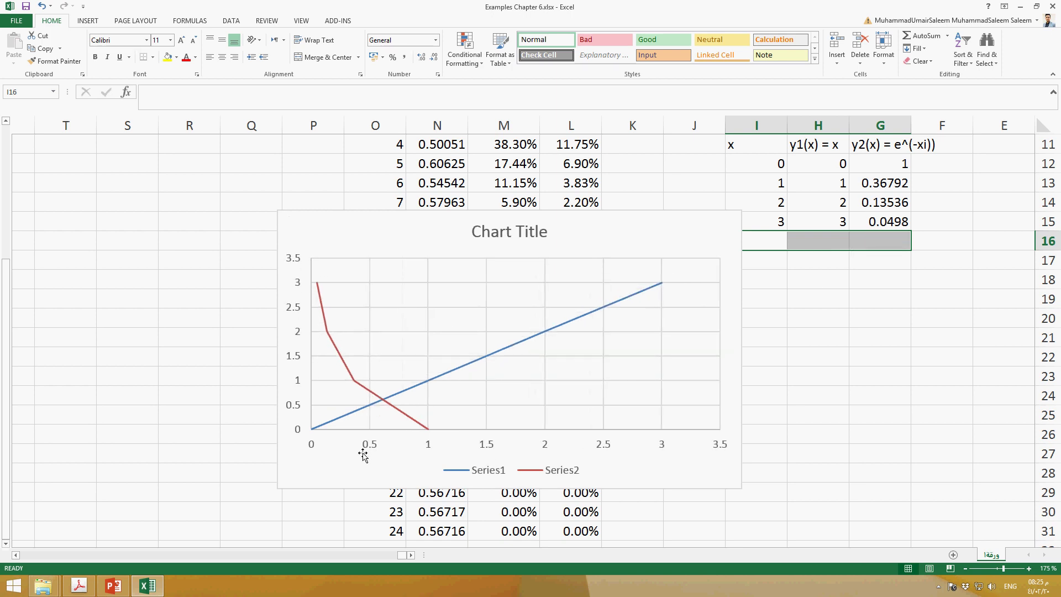
- Set the chart's horizontal axis maximum to 1 and its major unit to 0.05
right_click(369, 445)
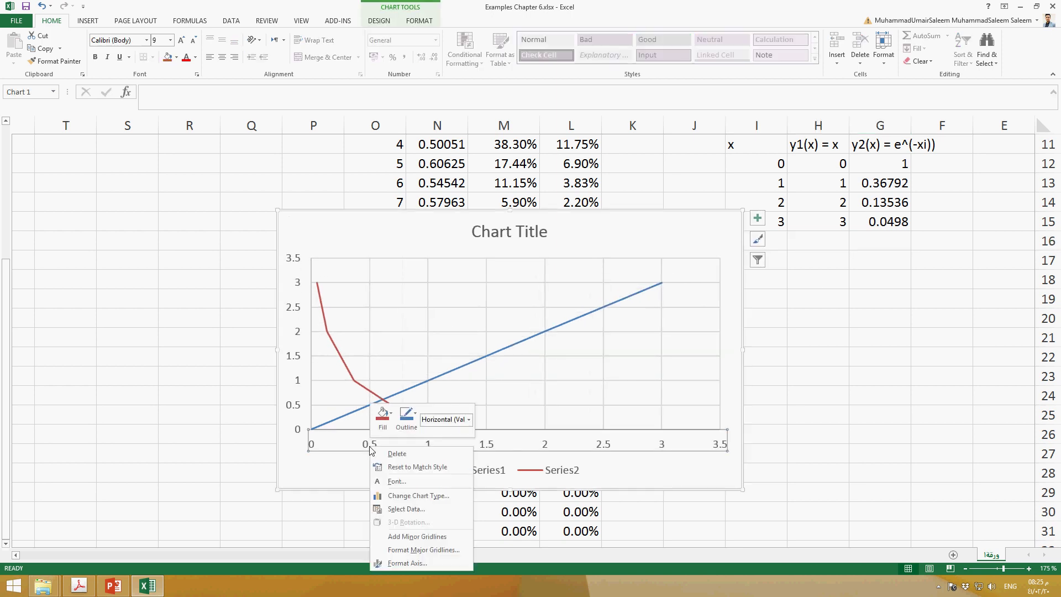
left_click(407, 564)
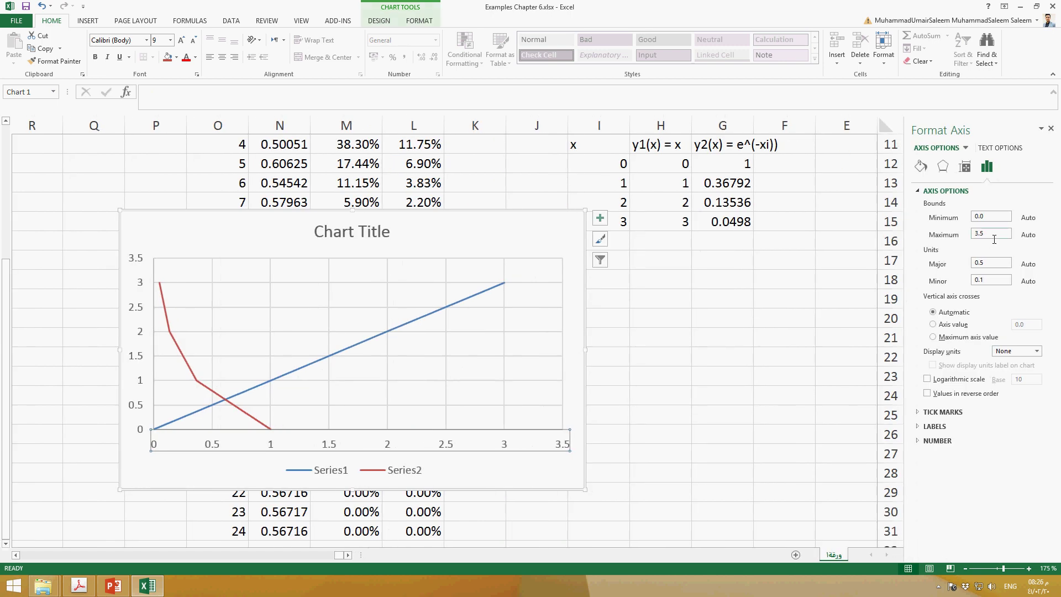
left_click_drag(994, 239, 960, 231)
type("1")
key("Tab")
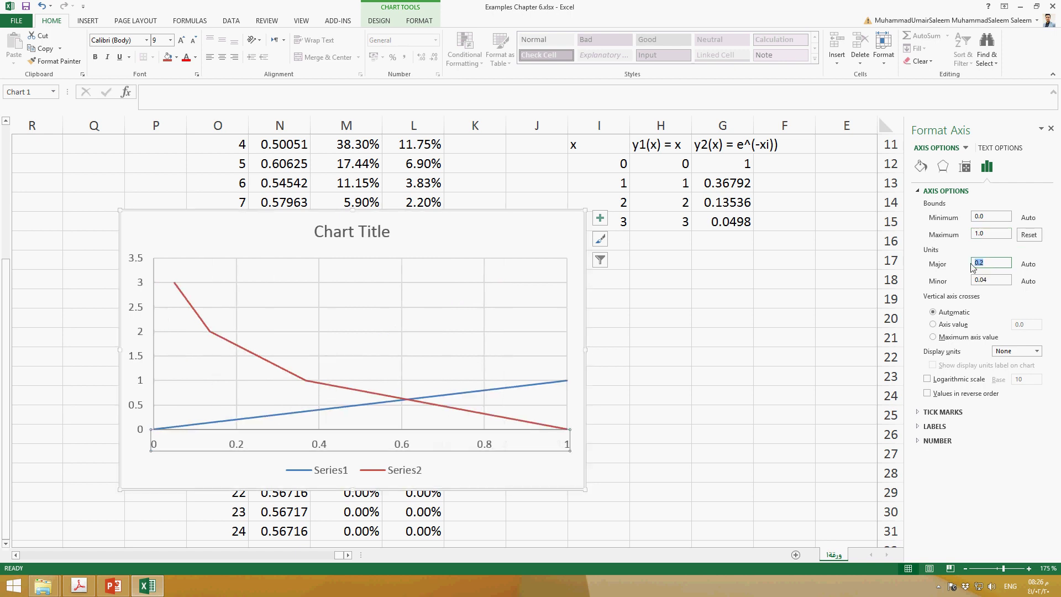
type("0.")
key("Return")
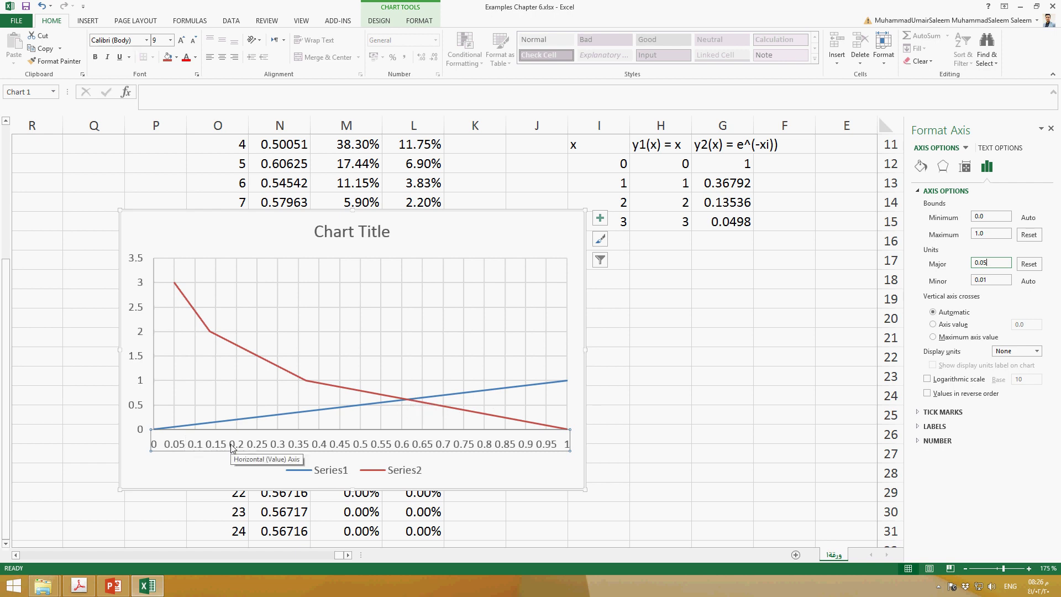
right_click(141, 357)
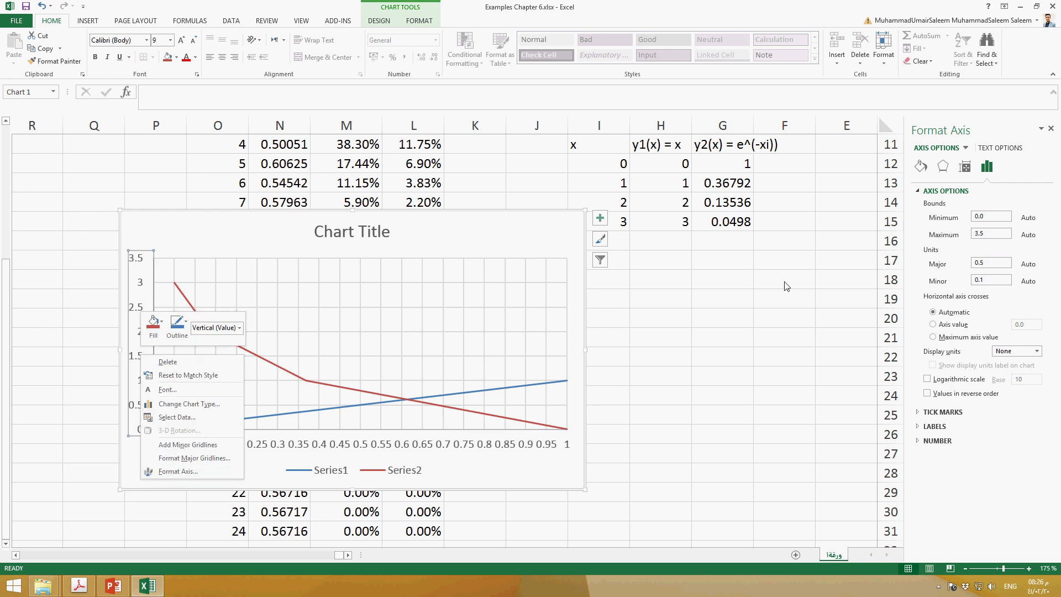
left_click(1018, 266)
left_click(1013, 237)
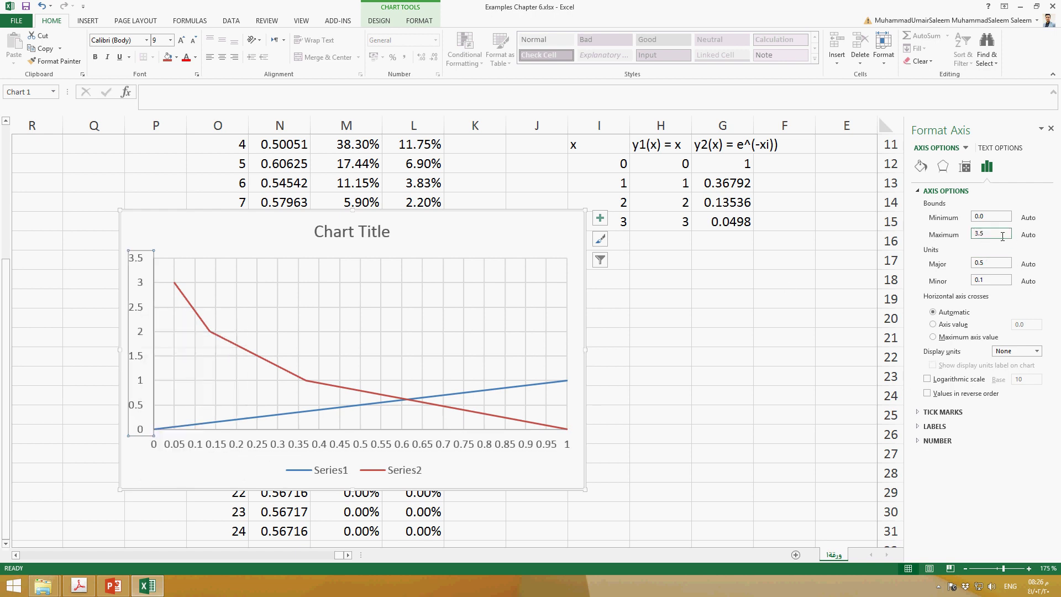
- Set the maximum bound of the chart's horizontal axis to 0.8
left_click(357, 445)
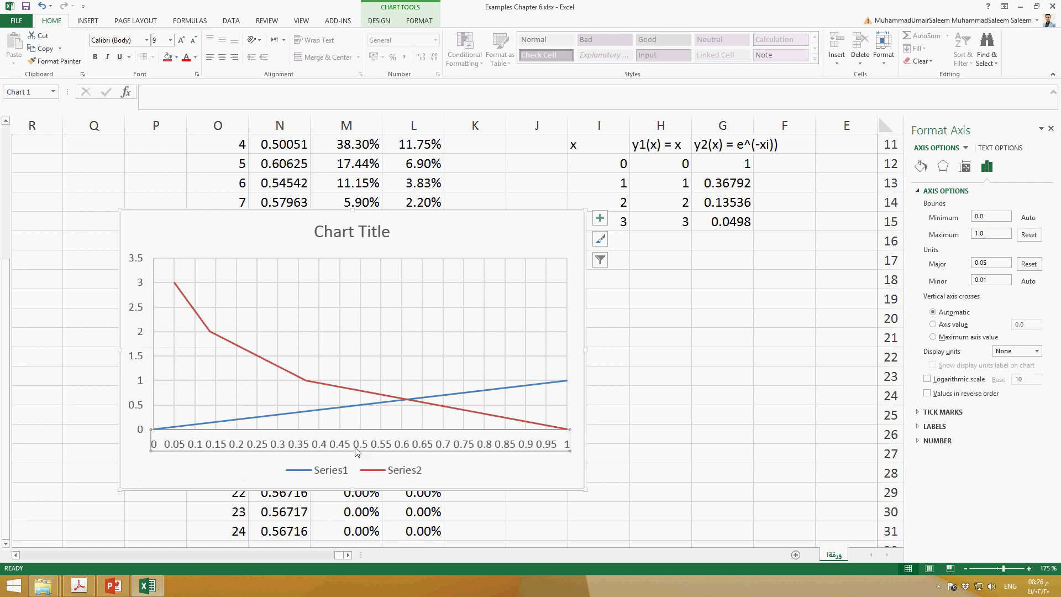
right_click(357, 448)
left_click(399, 568)
double_click(983, 234)
key("Return")
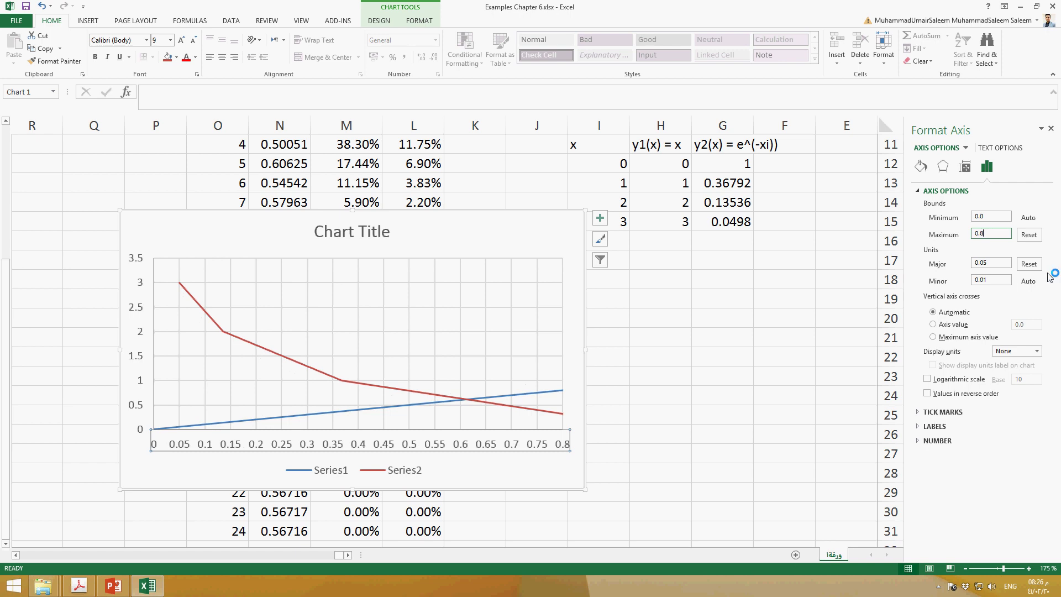
- Change the chart type from straight lines to Scatter with Smooth Lines
left_click(375, 389)
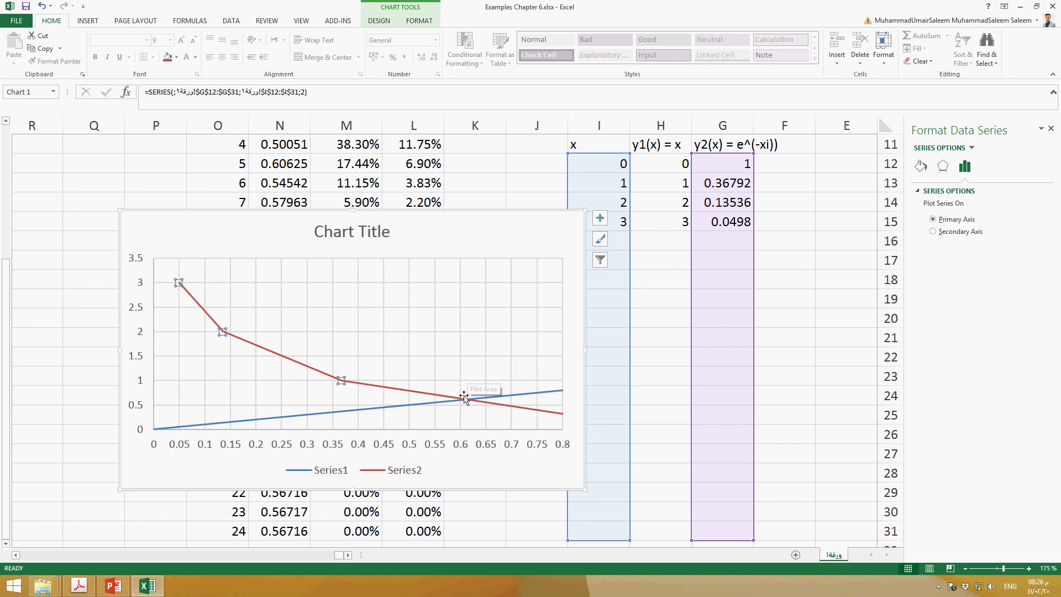
left_click(249, 323)
right_click(248, 320)
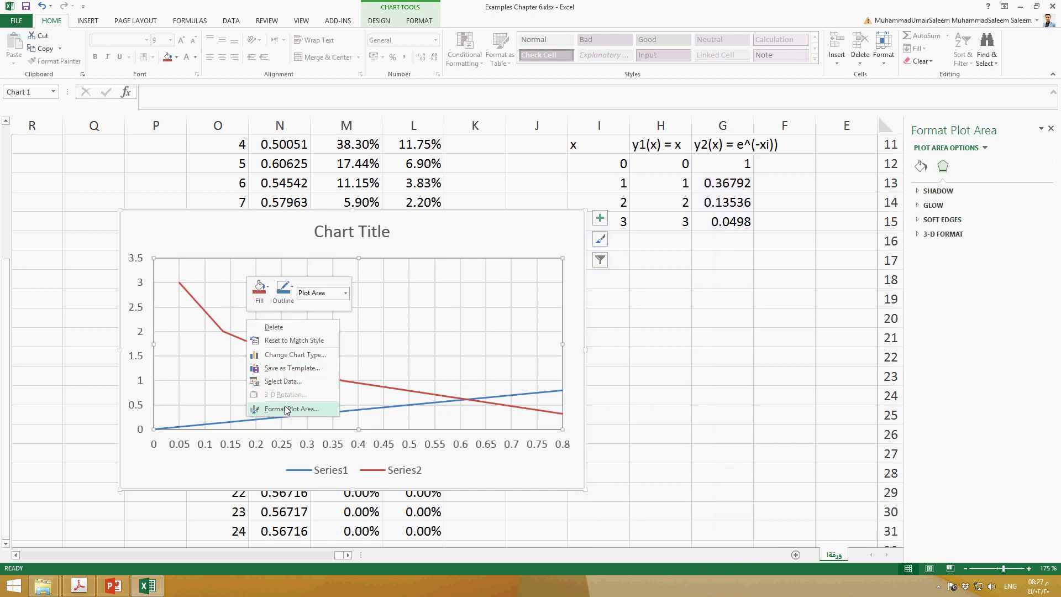
left_click(288, 354)
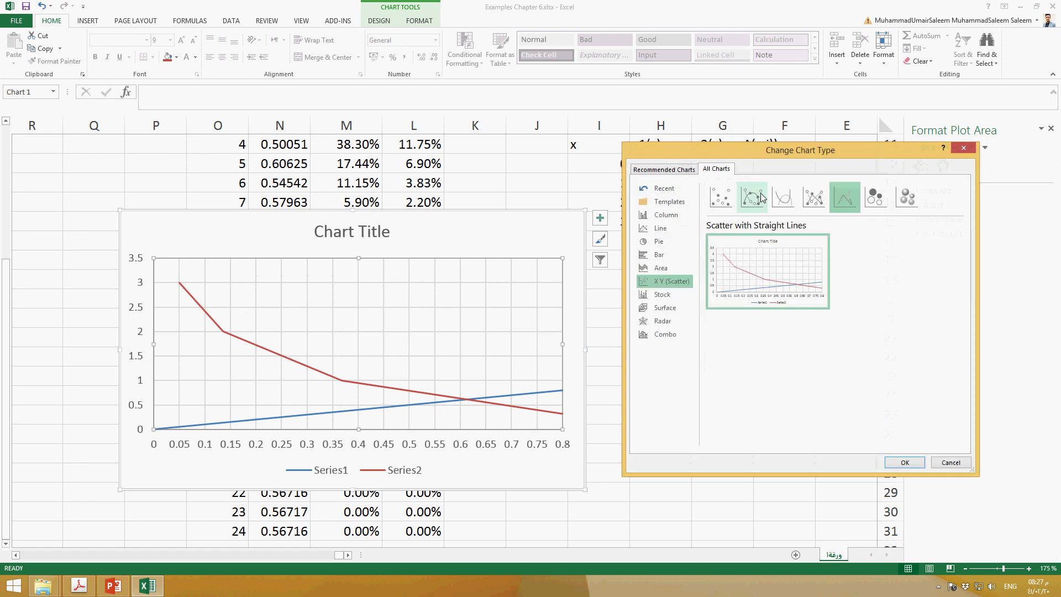
left_click(783, 197)
left_click(904, 462)
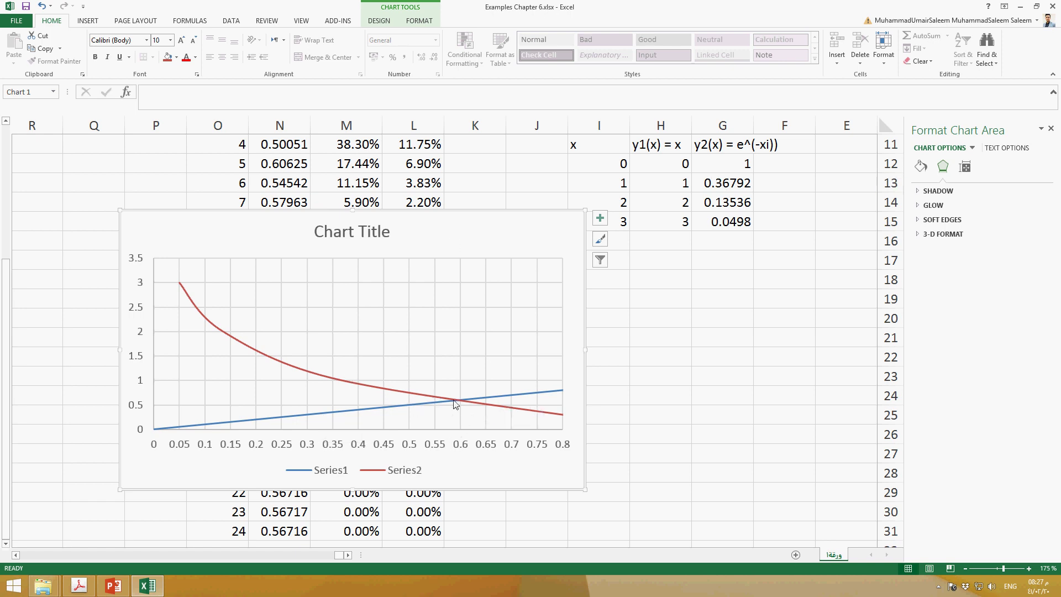
- Check on the chart's horizontal axis where the two curves intersect
mouse_move(456, 401)
scroll(660, 272, "up", 1)
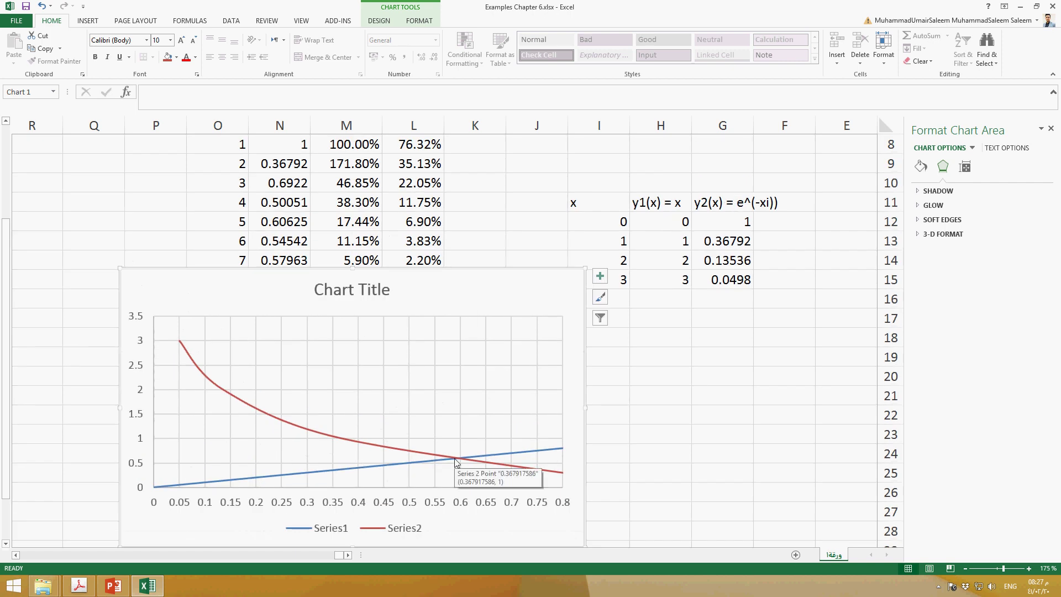
left_click(408, 506)
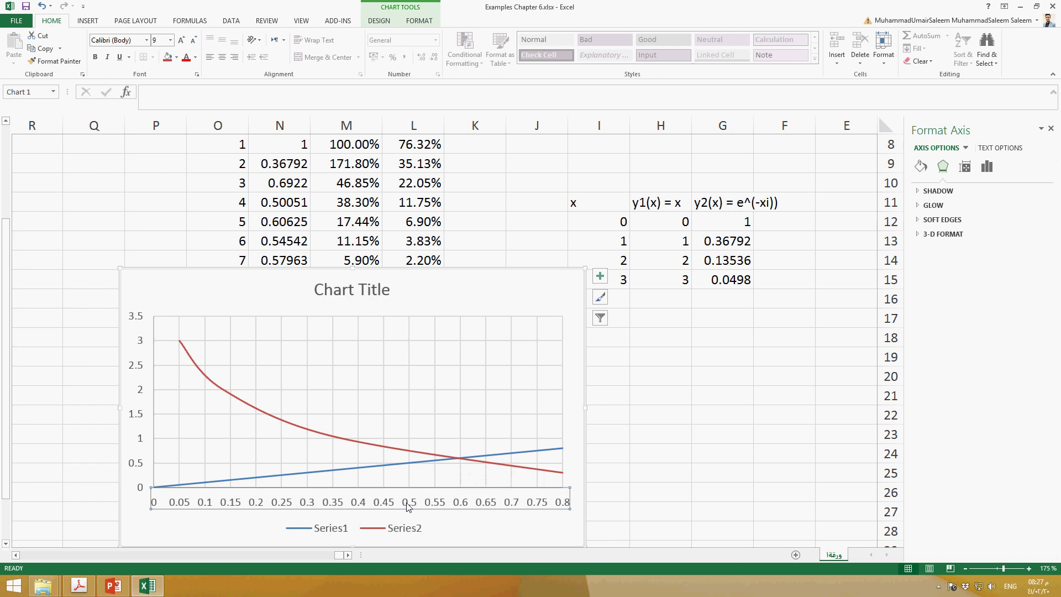
- Switch to PowerPoint and review the Convergence slides, showing Example 6.2, The Two-Curve Graphical Method, as a slide show to read its x values
left_click(122, 591)
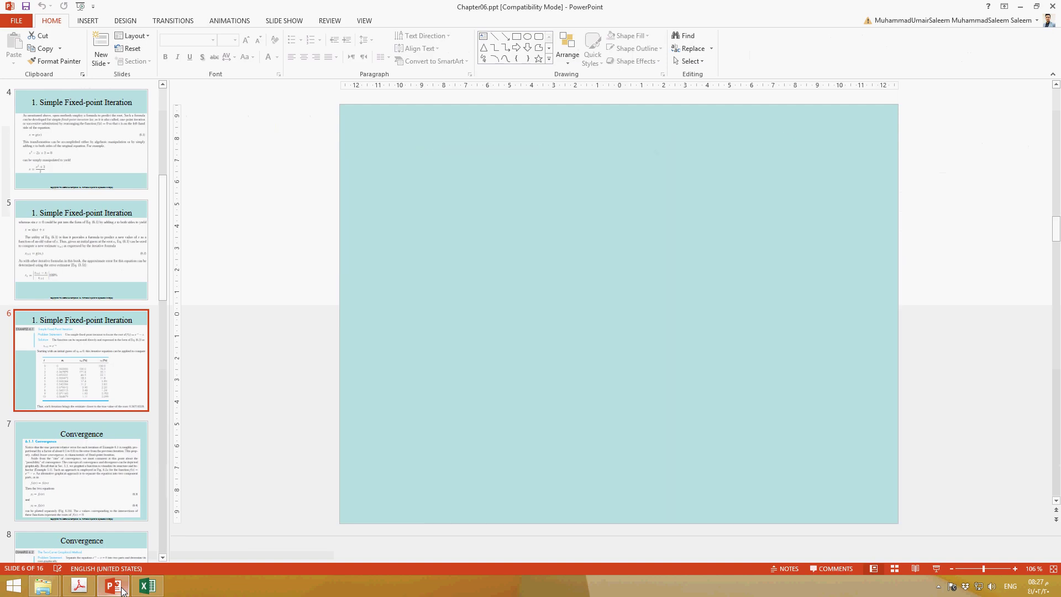
left_click(82, 468)
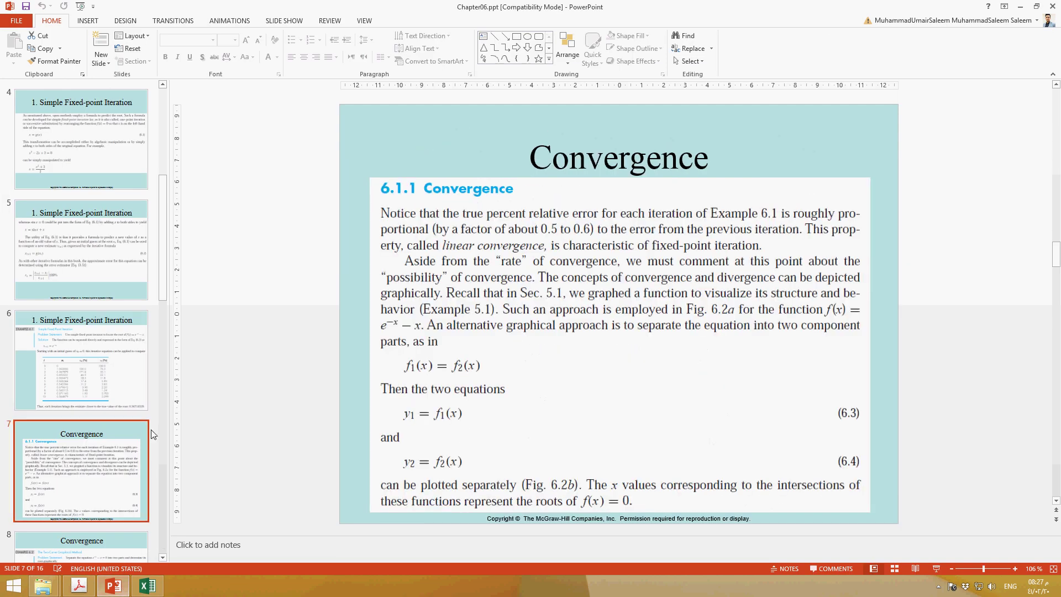
left_click(147, 586)
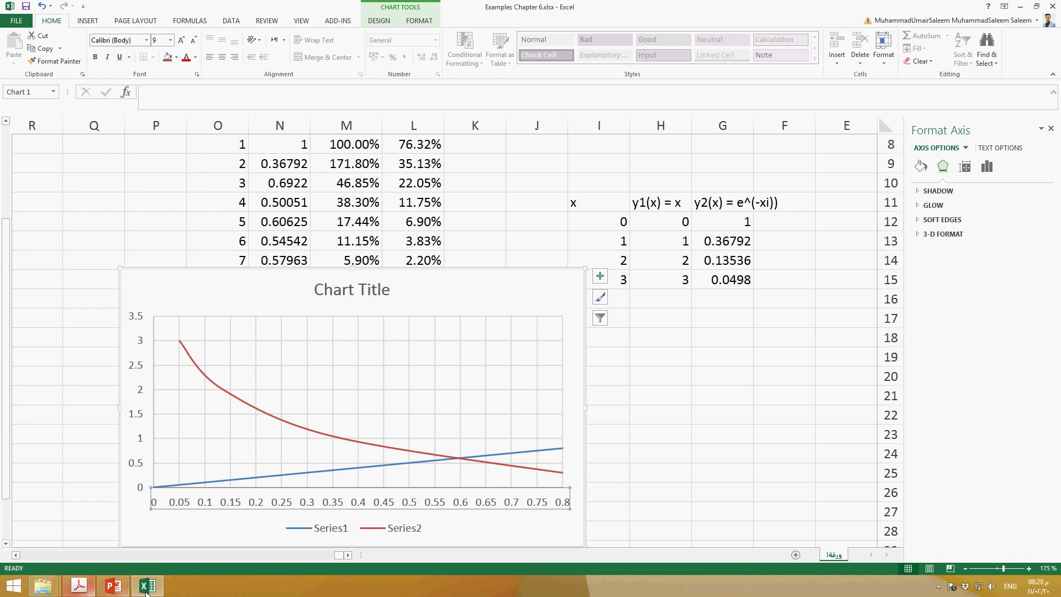
left_click(114, 586)
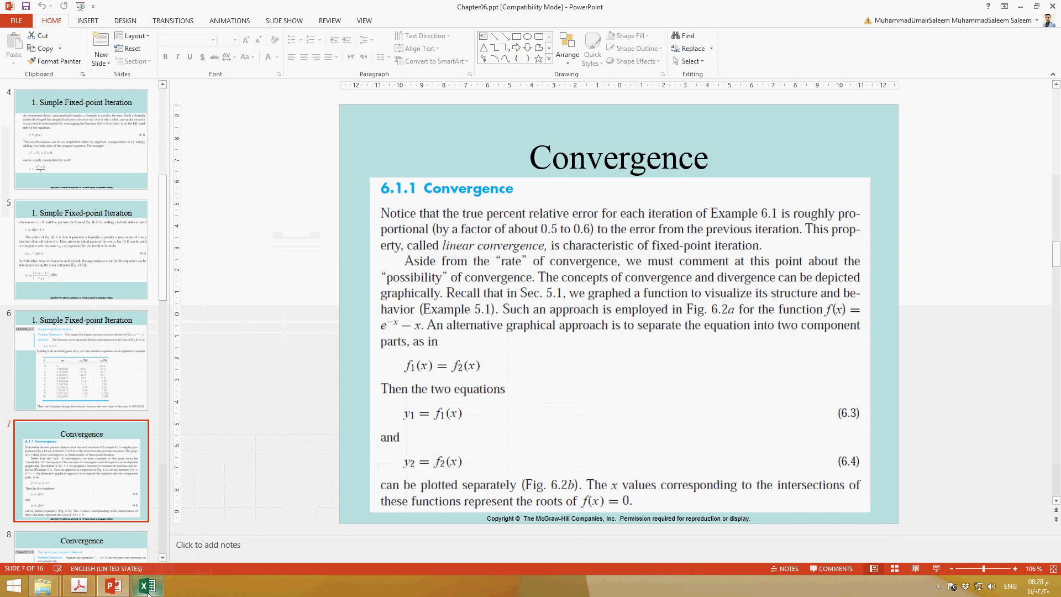
scroll(108, 488, "down", 2)
left_click(107, 485)
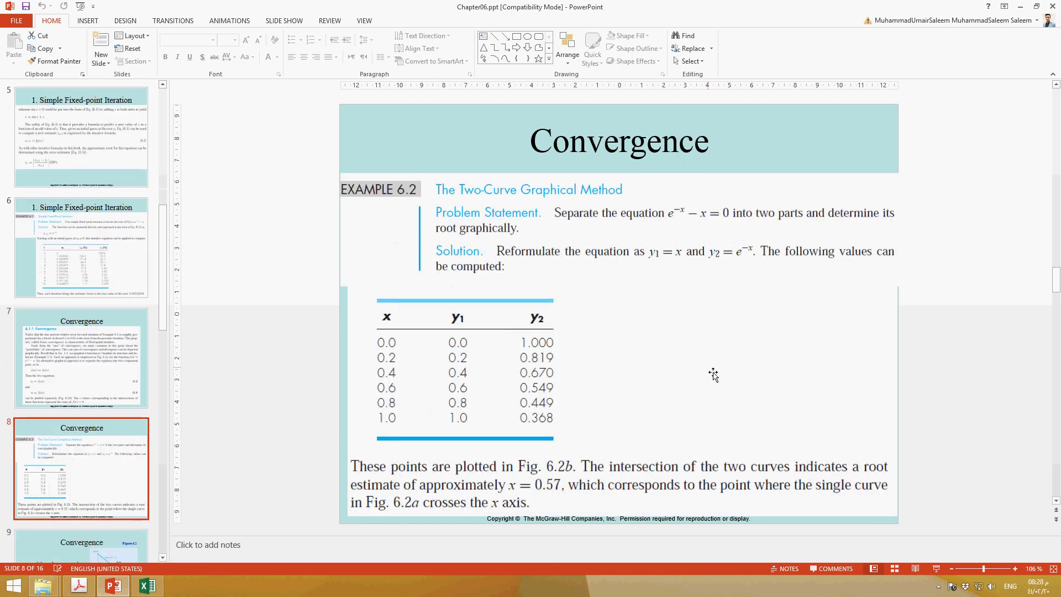
left_click(936, 568)
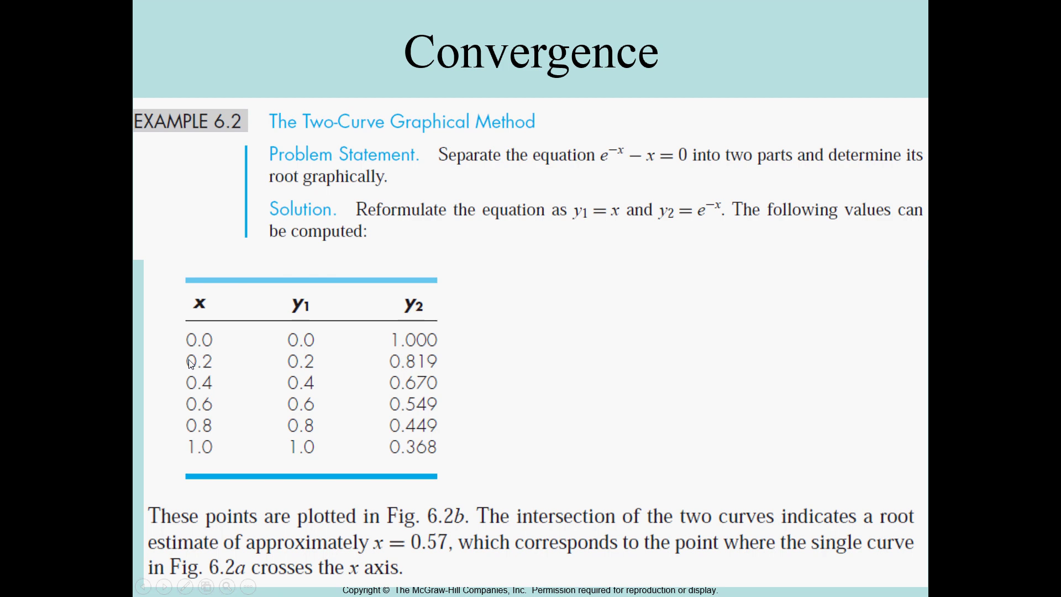
key("Escape")
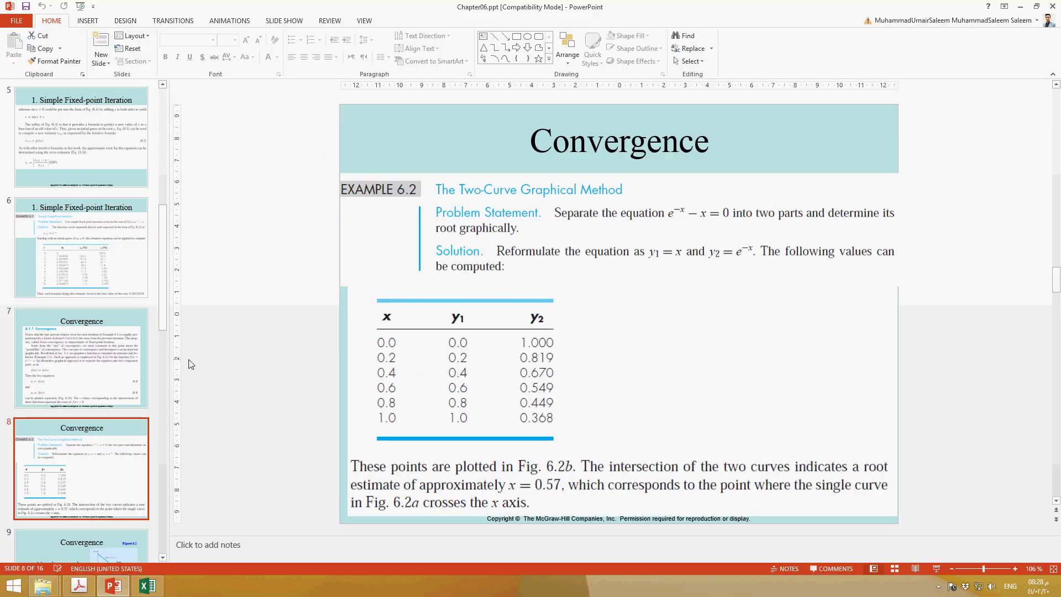
- Switch to Excel and enter 0.1 as the second x value in cell I13
left_click(145, 587)
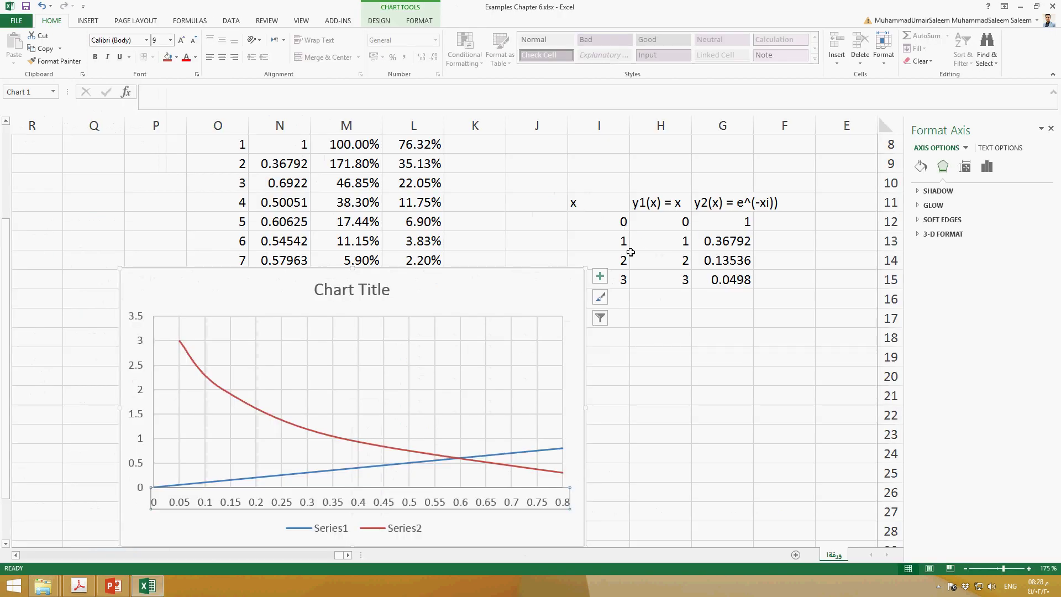
left_click(627, 242)
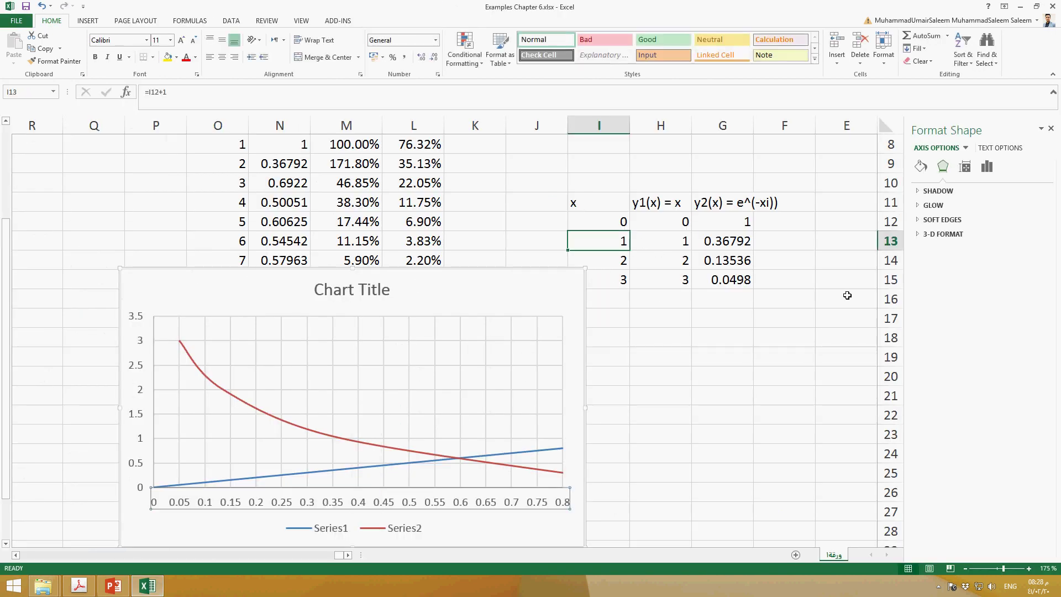
type("0.")
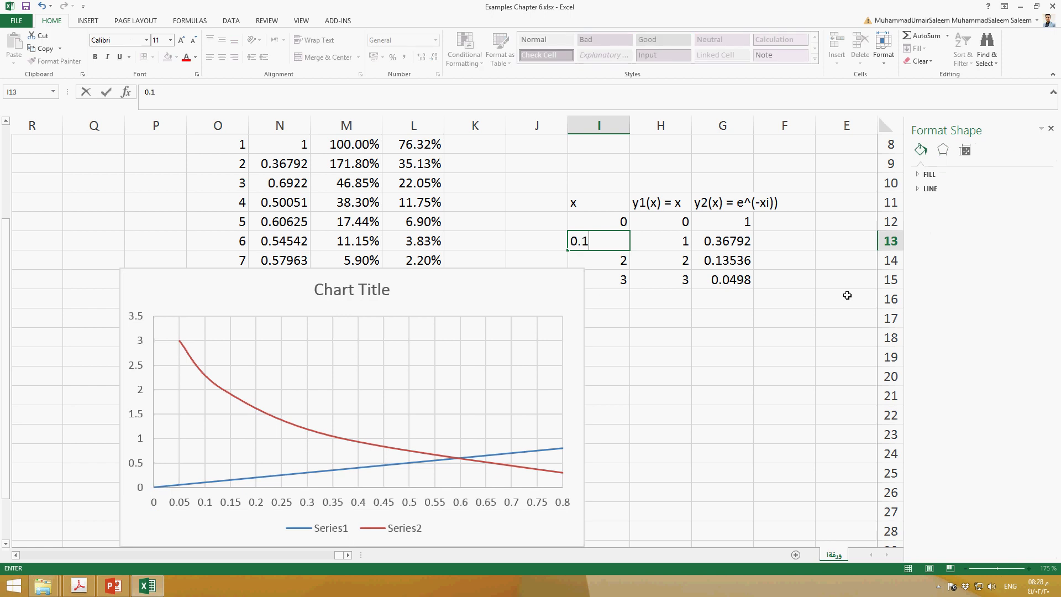
key("Return")
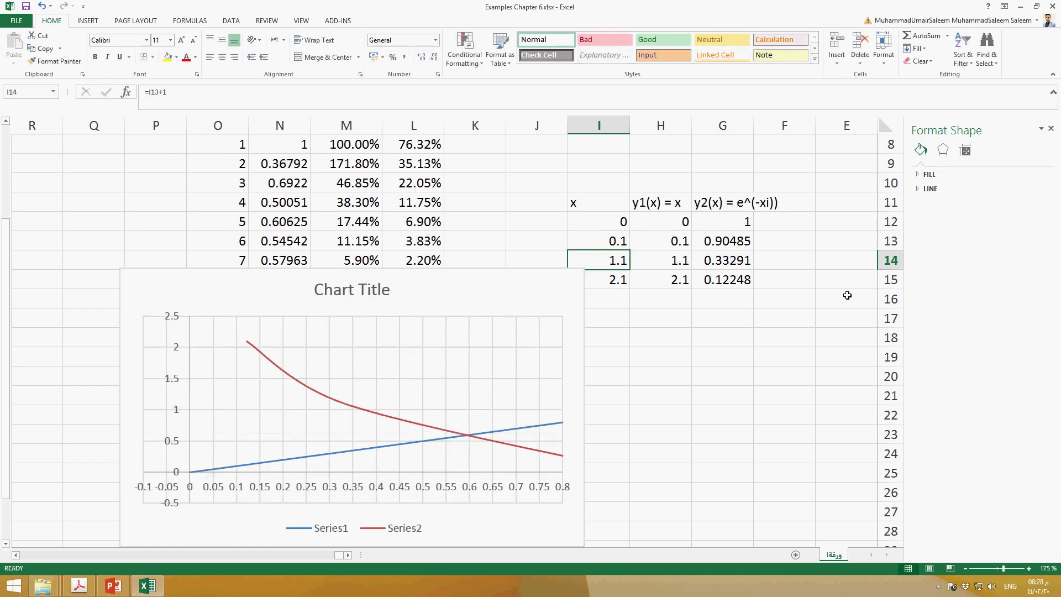
- Try to copy the x value in I13 into the x, y1(x) and y2(x) cells of rows 14 to 22
key("Up")
key("ctrl+c")
key("Down")
key("shift+Left")
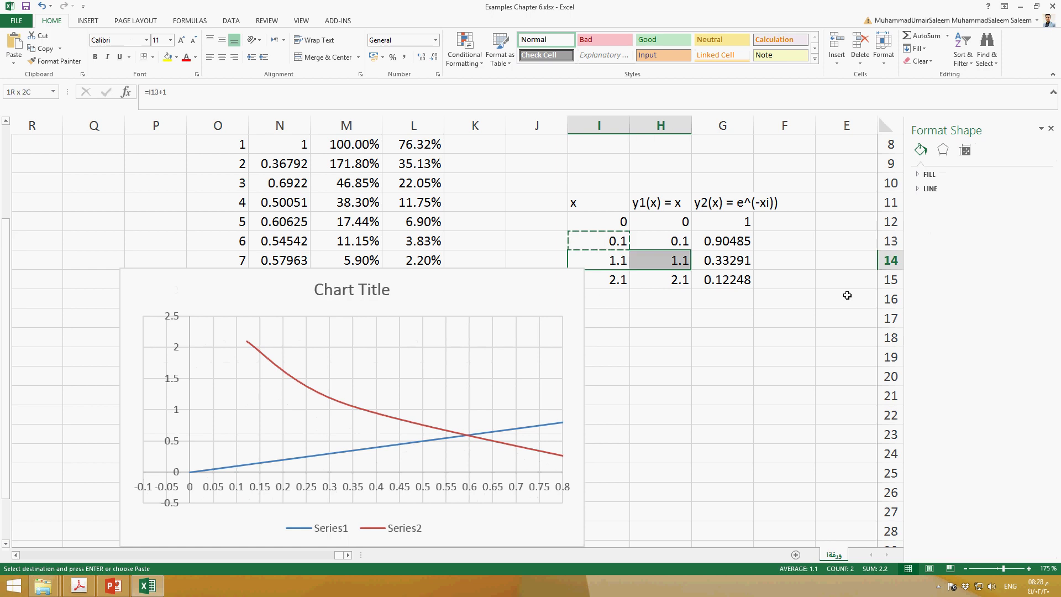
key("shift+Down")
key("shift+Left")
key("shift+Down")
key("shift+Down")
key("shift+Down")
key("shift+Down")
key("shift+Down")
key("shift+Down")
key("shift+Down")
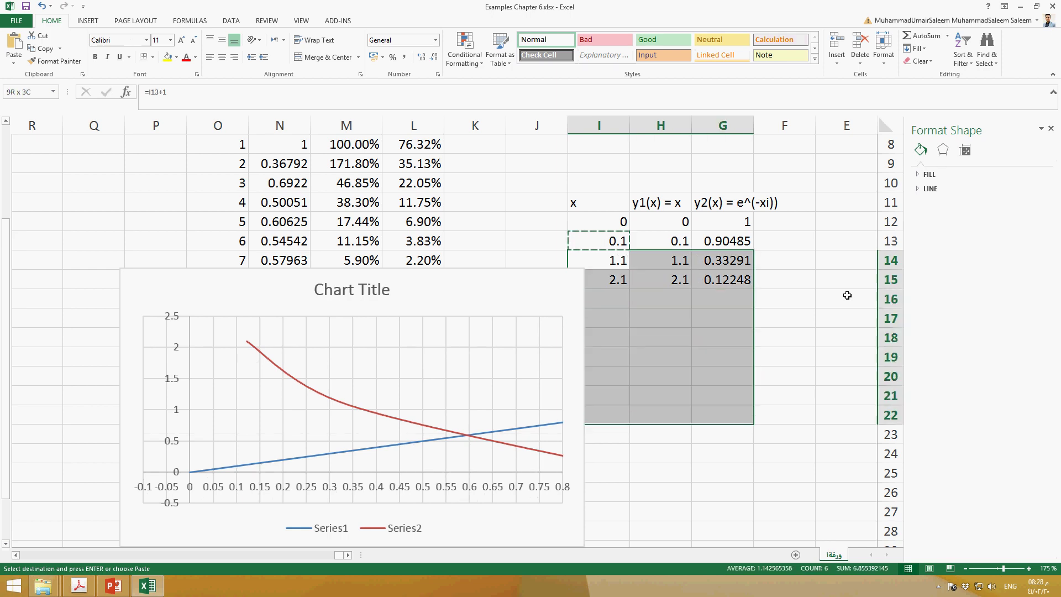
key("ctrl+v")
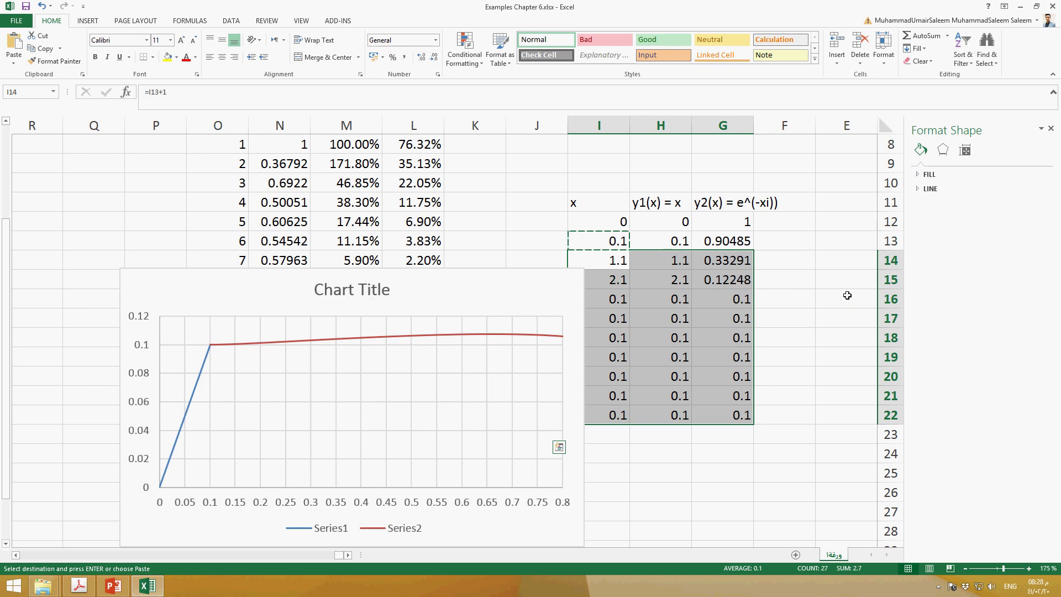
- Undo the paste into the table rows and discard the formula started in cell I14
left_click(629, 256)
left_click_drag(631, 255, 621, 258)
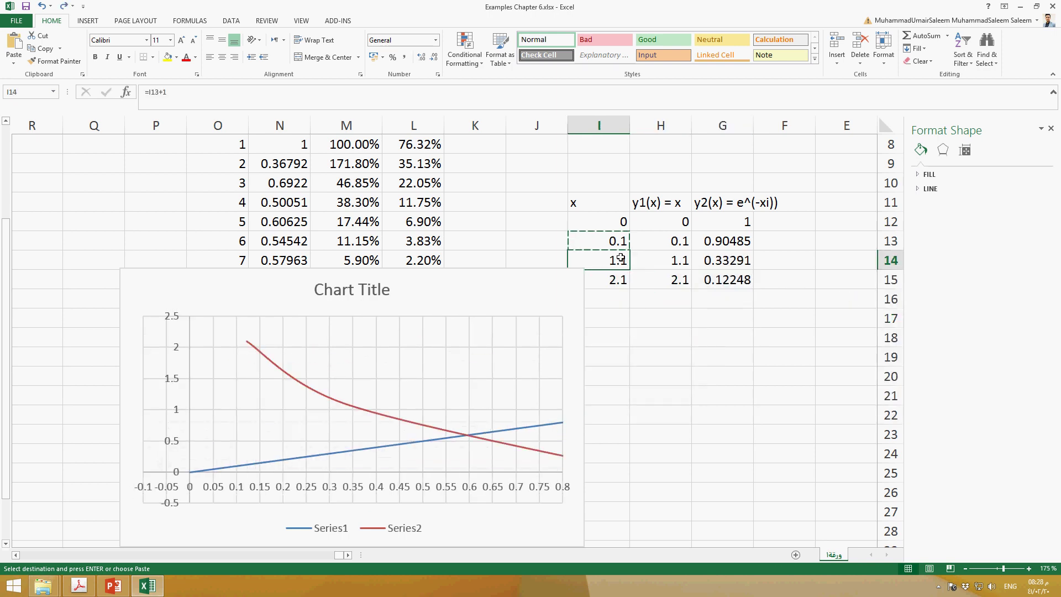
type("=")
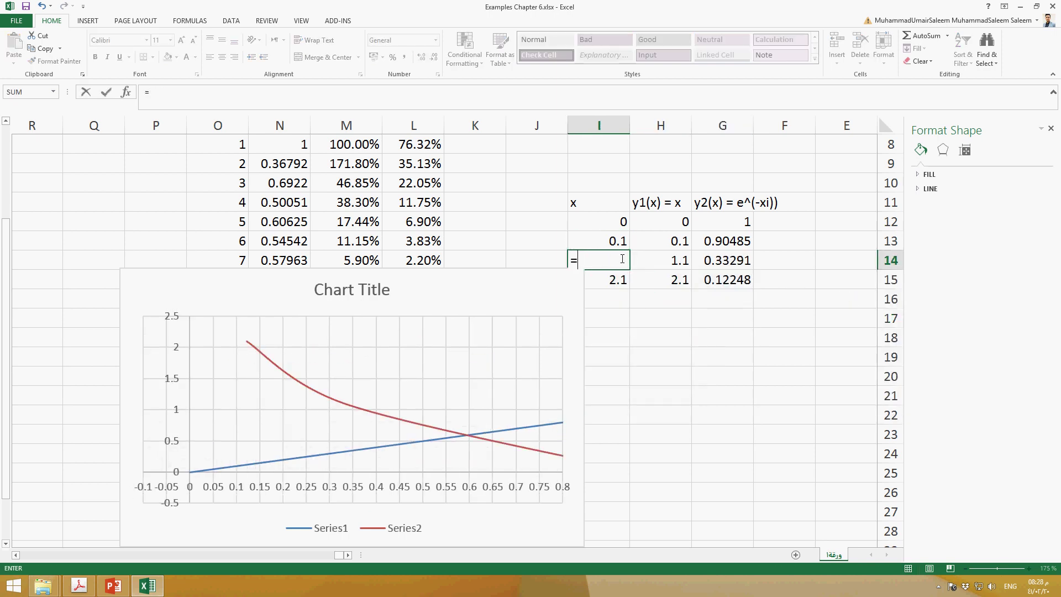
key("Escape")
- Replace the value in cell I13 with the formula =I12+0.1
left_click(621, 243)
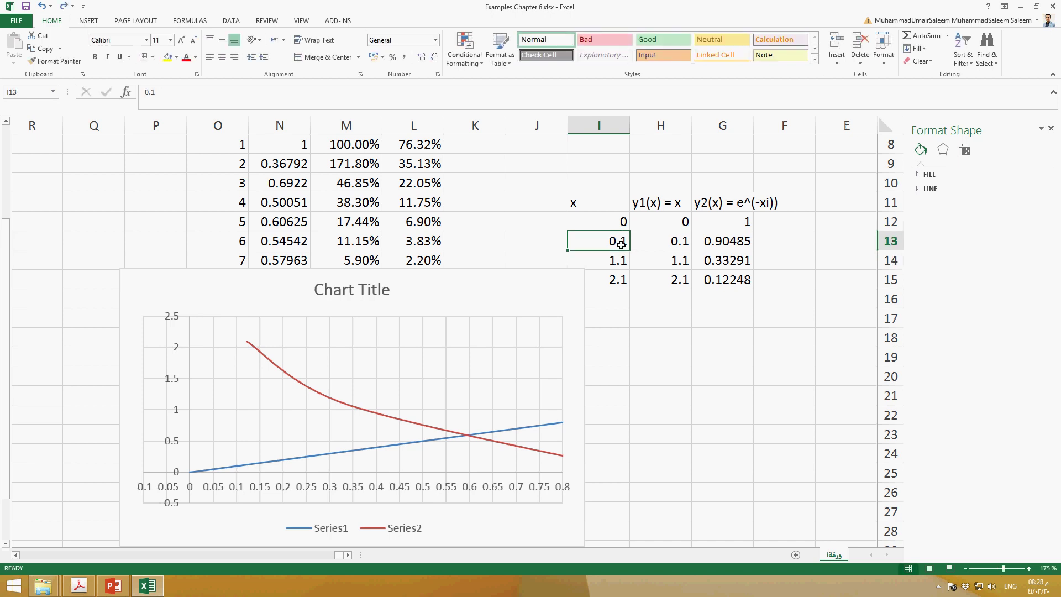
type("=")
left_click(615, 221)
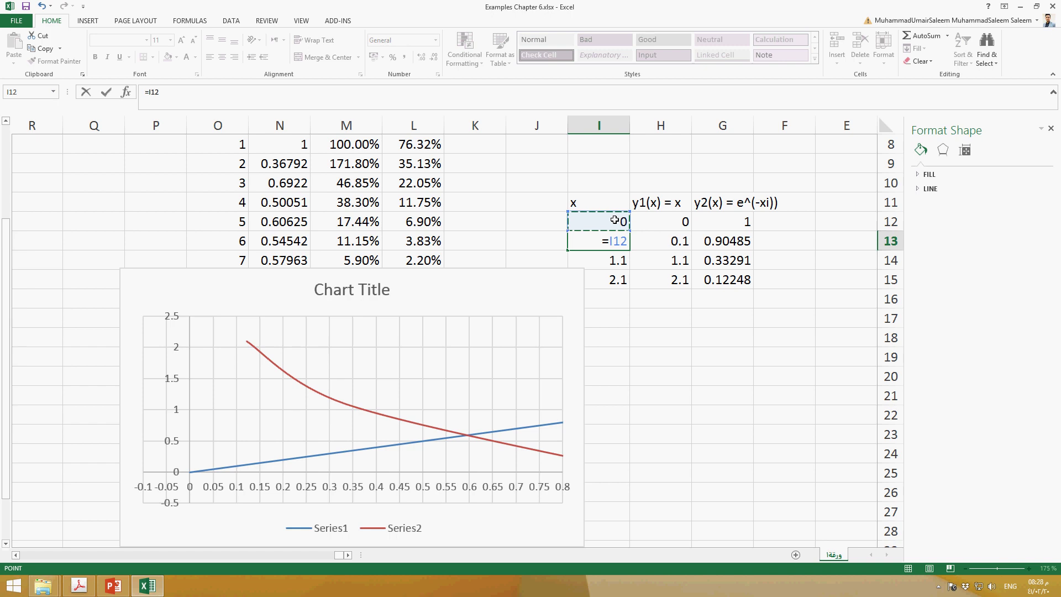
type("+0.1")
key("Return")
- Copy the I13 formula into I14 and I15 so x increases in increments of 0.1
key("Up")
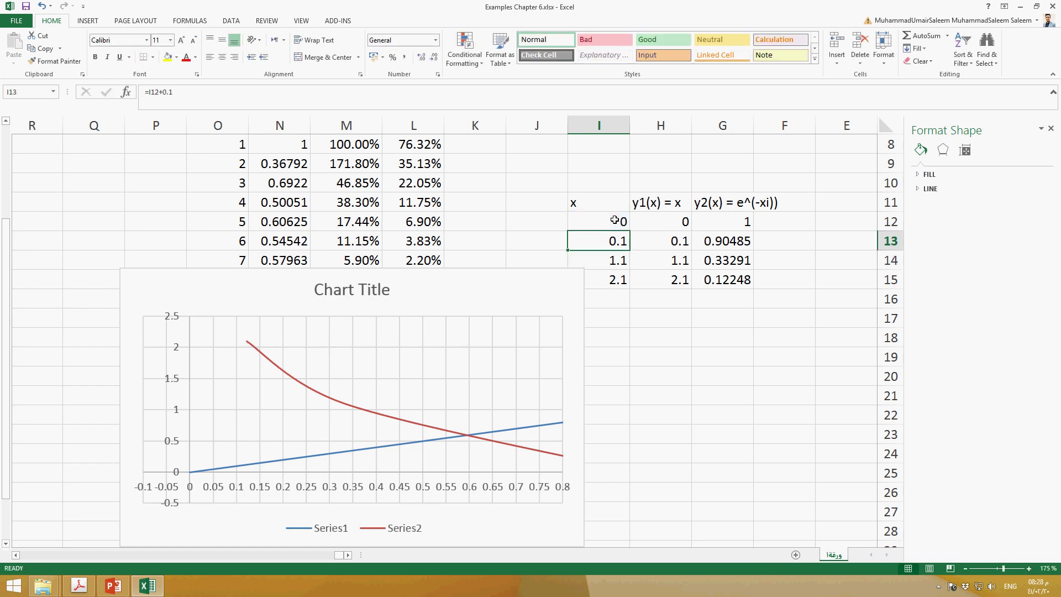
key("ctrl+c")
key("Down")
key("shift+Down")
key("ctrl+v")
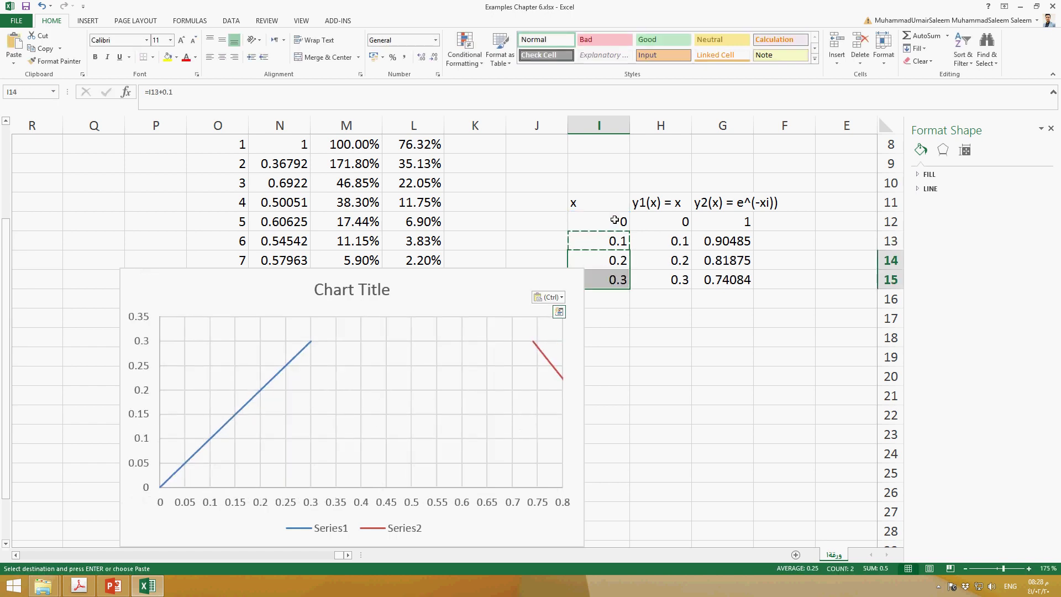
key("shift+Up")
key("Up")
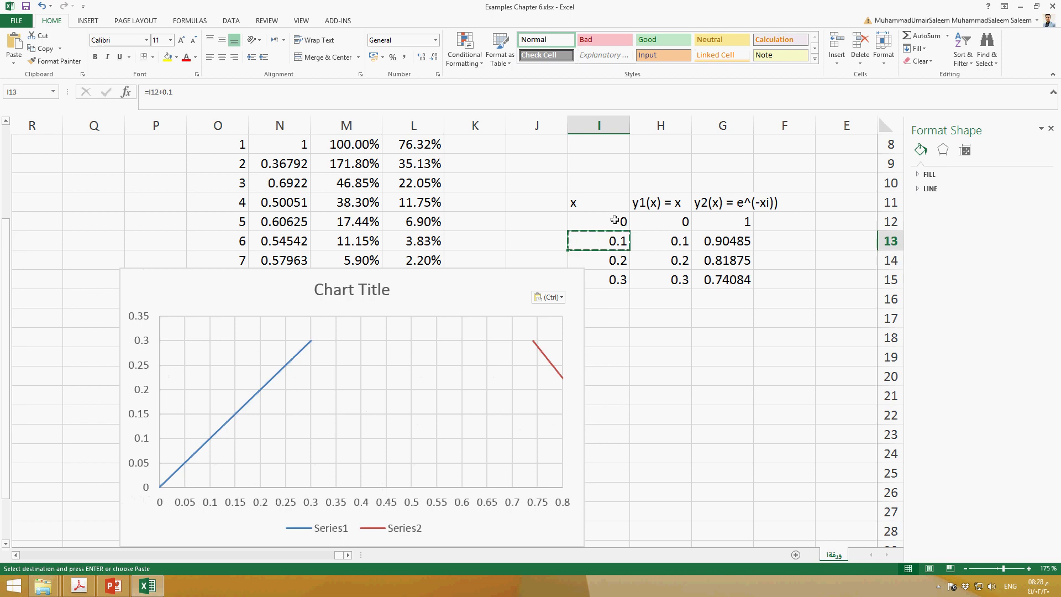
key("shift+Down")
key("shift+Down")
key("shift+Left")
key("shift+Left")
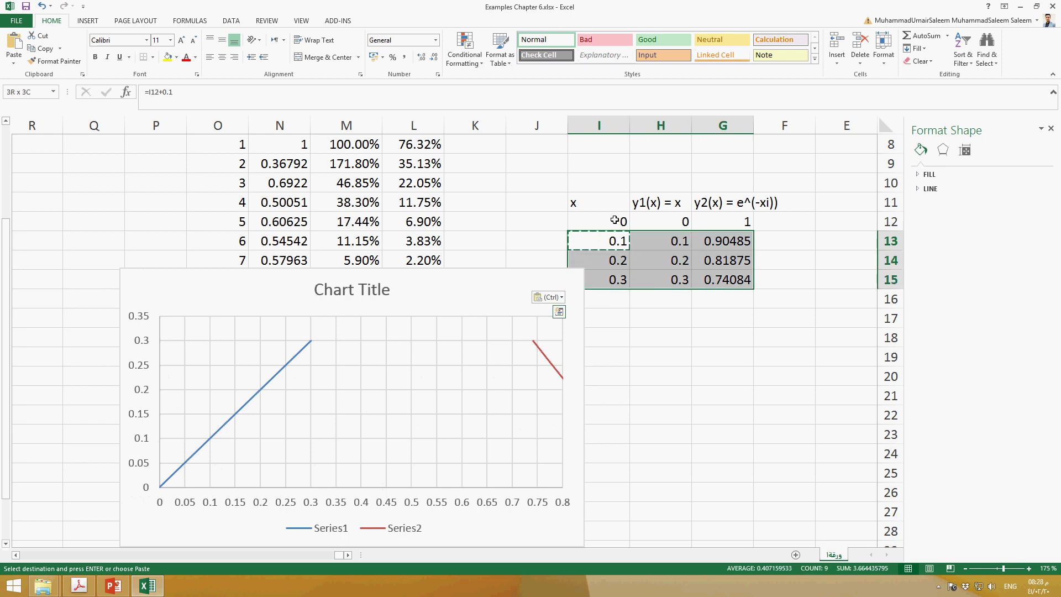
- Copy the x, y1(x) and y2(x) formulas of row 15 into rows 16 to 29, extending x from 0.4 to 1.7
key("Down")
key("Down")
key("shift+Left")
key("shift+Left")
key("ctrl+c")
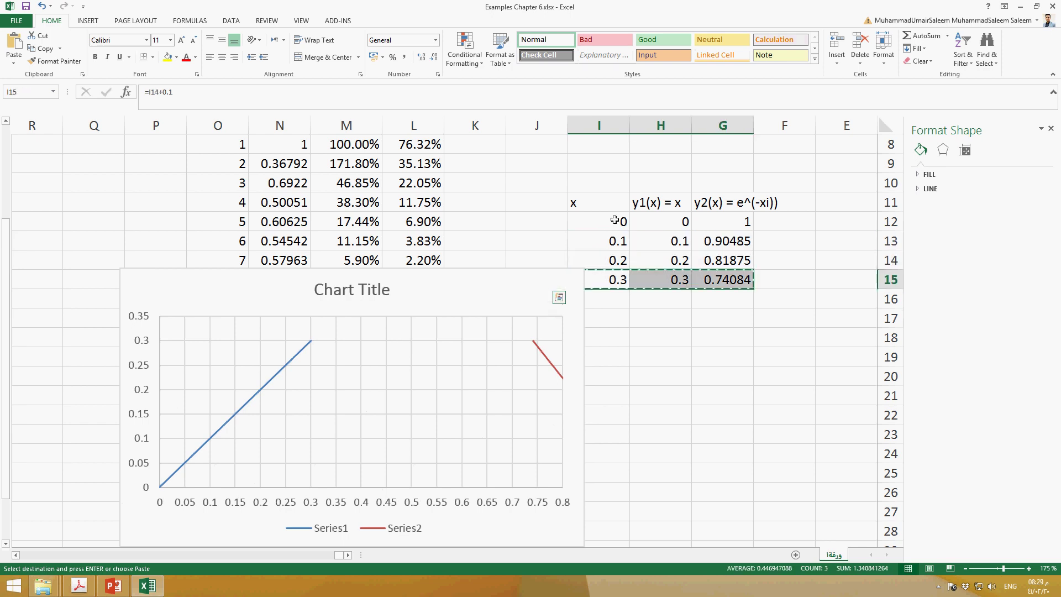
key("Right")
key("Down")
key("Down")
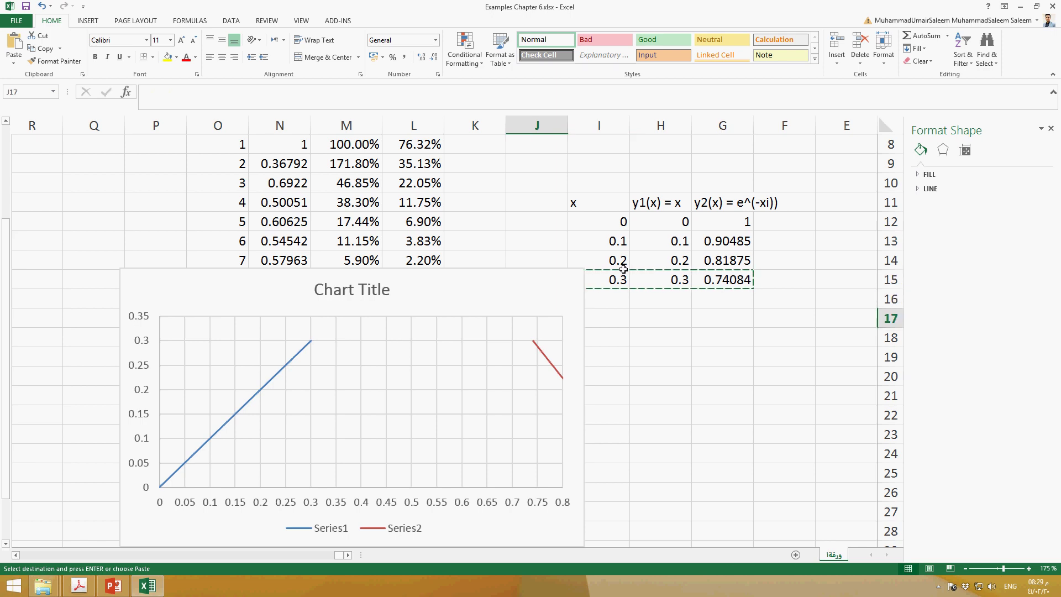
left_click_drag(618, 298, 736, 546)
key("ctrl+v")
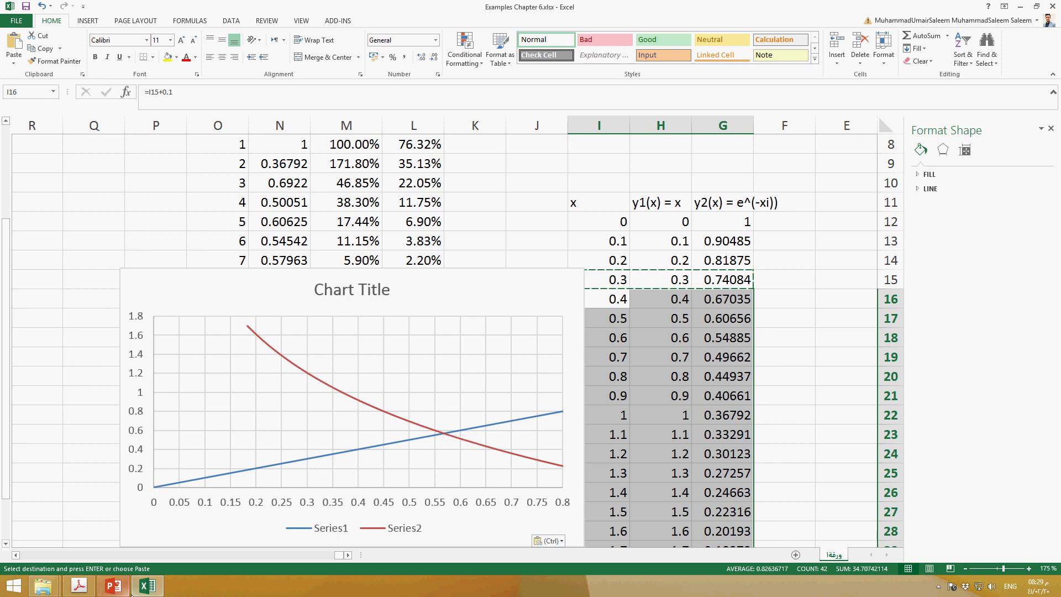
- Switch to PowerPoint and show the Convergence slide with Figure 6.2, slide 9, to compare its two-curve plot
left_click(113, 587)
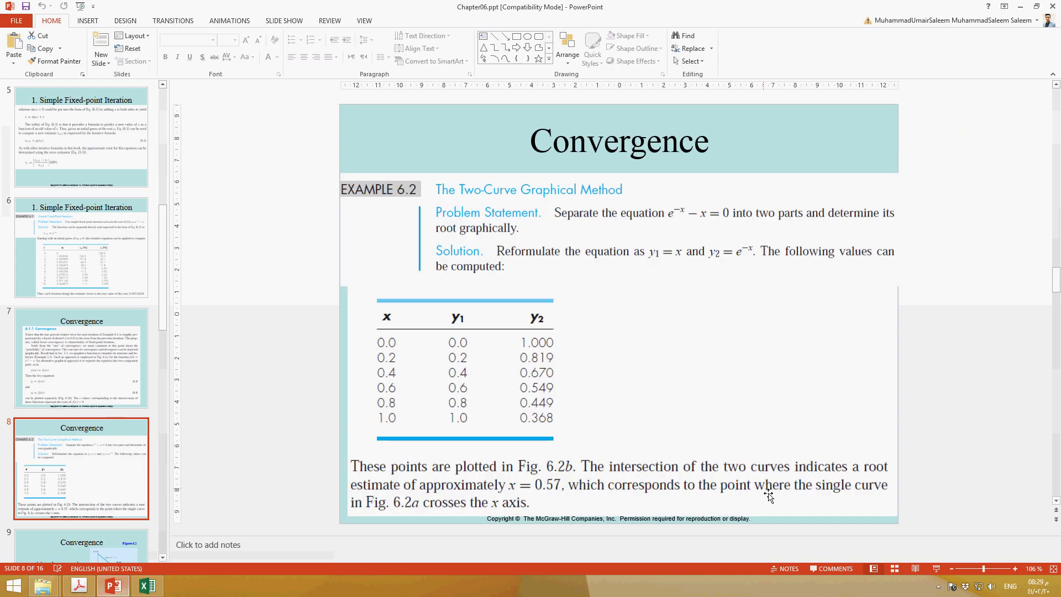
scroll(91, 446, "down", 3)
left_click(92, 444)
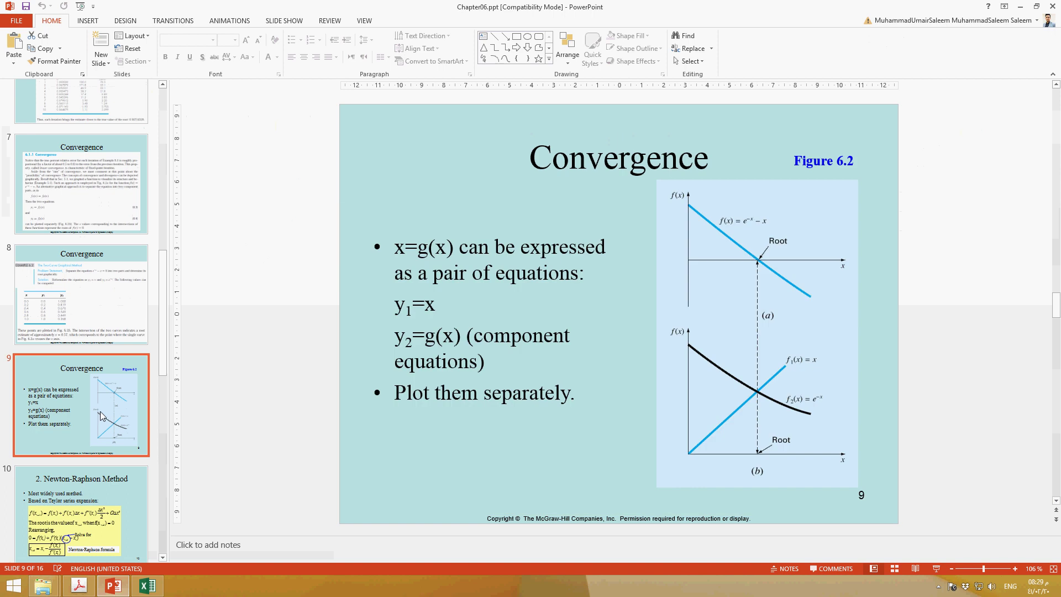